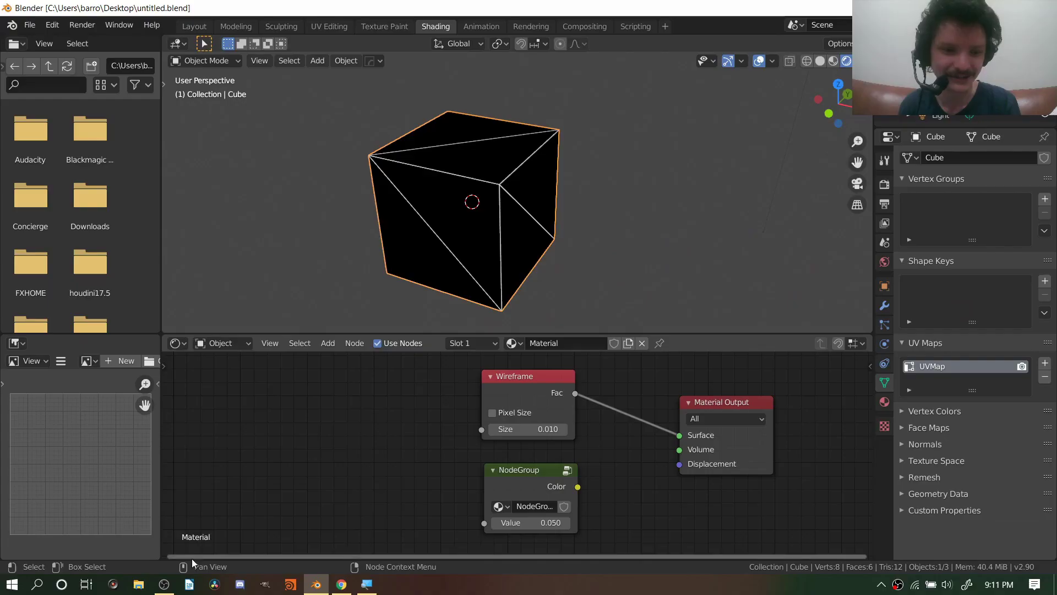
{"action": "key", "text": "alt+Tab"}
{"action": "left_click", "coordinate": [55, 519]}
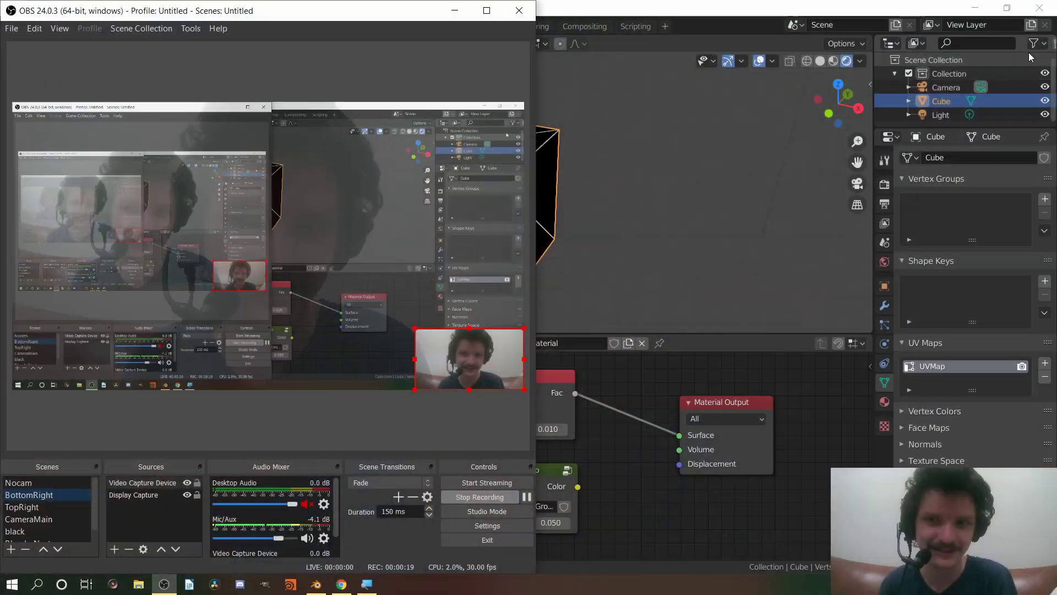
{"action": "left_click", "coordinate": [457, 9]}
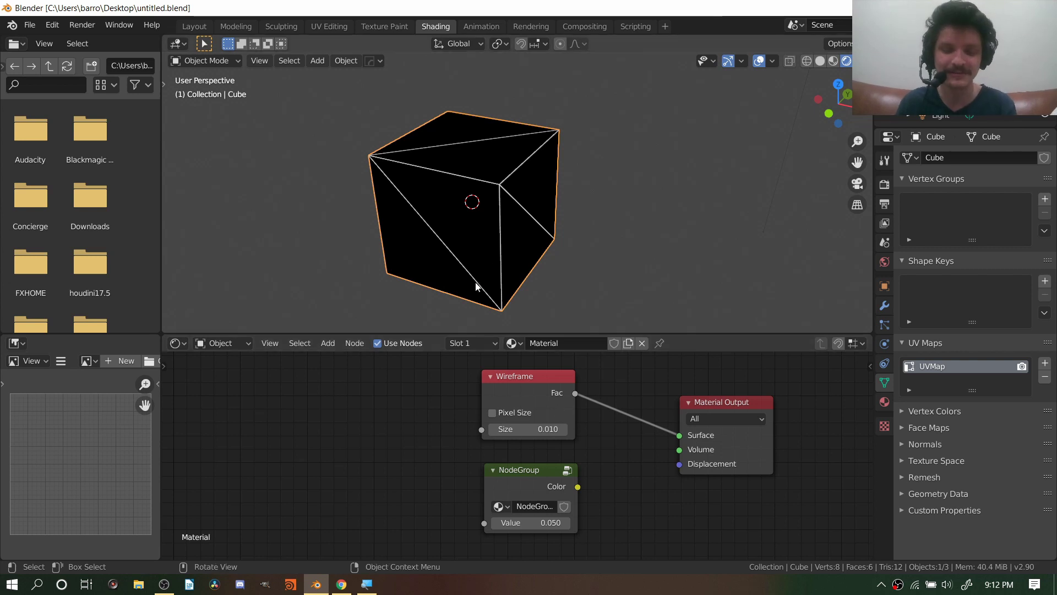
Delete the Wireframe node from the cube's material.
{"action": "left_click_drag", "start_coordinate": [517, 378], "coordinate": [482, 381]}
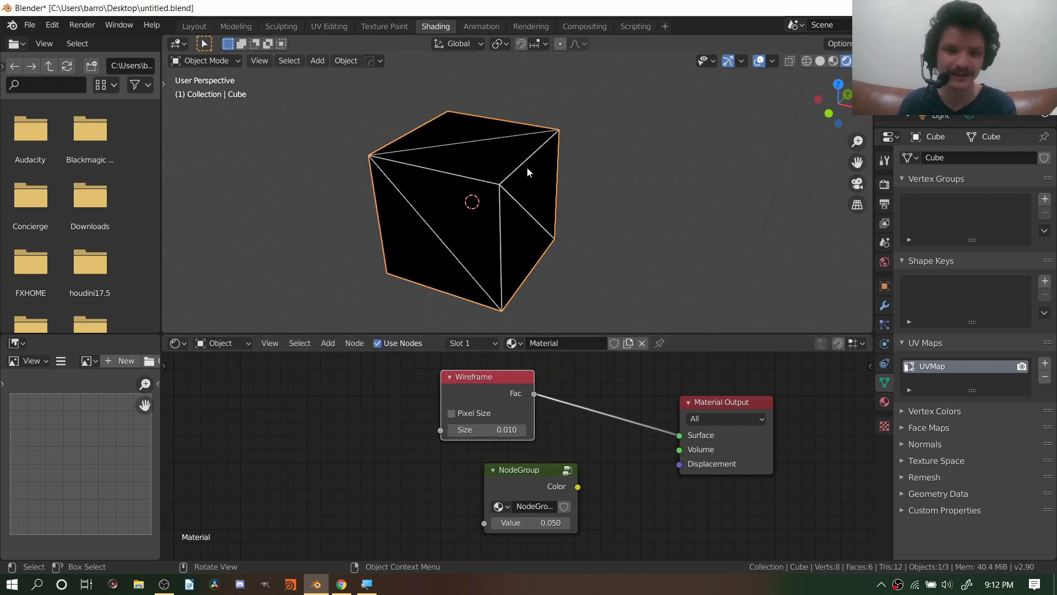
{"action": "middle_click_drag", "start_coordinate": [527, 166], "coordinate": [445, 398]}
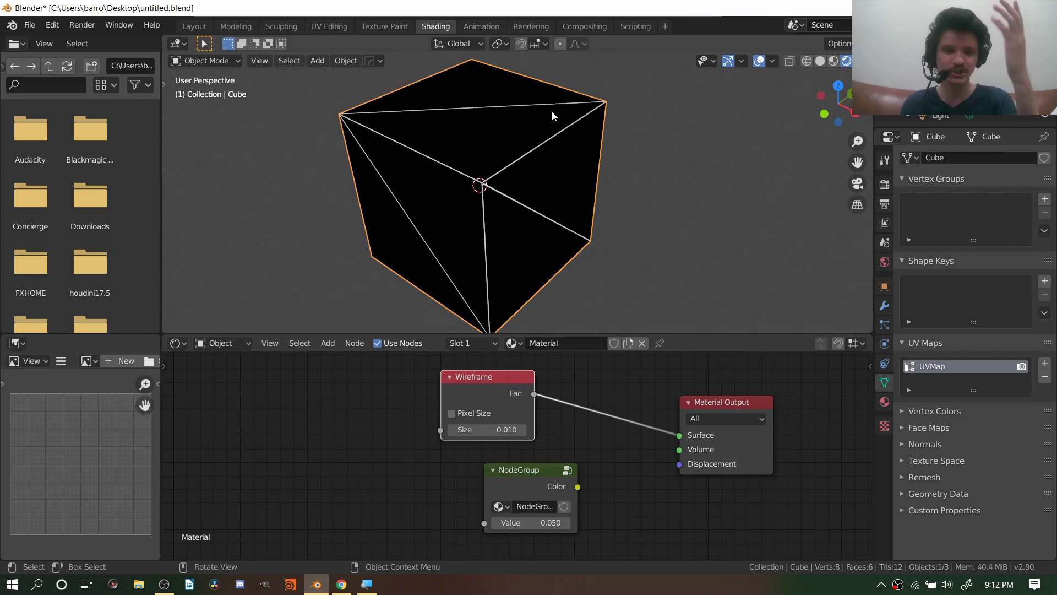
{"action": "left_click_drag", "start_coordinate": [487, 378], "coordinate": [502, 372]}
{"action": "key", "text": "x"}
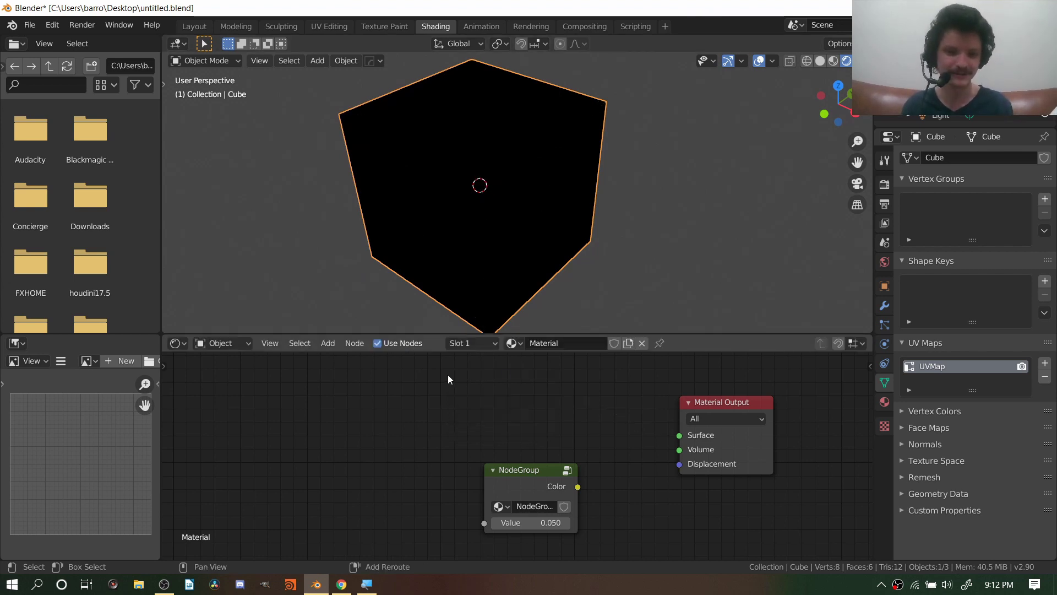
Add a new Wireframe node and connect its Fac output to the Material Output's Surface input.
{"action": "key", "text": "shift+a"}
{"action": "type", "text": "wire"}
{"action": "key", "text": "Return"}
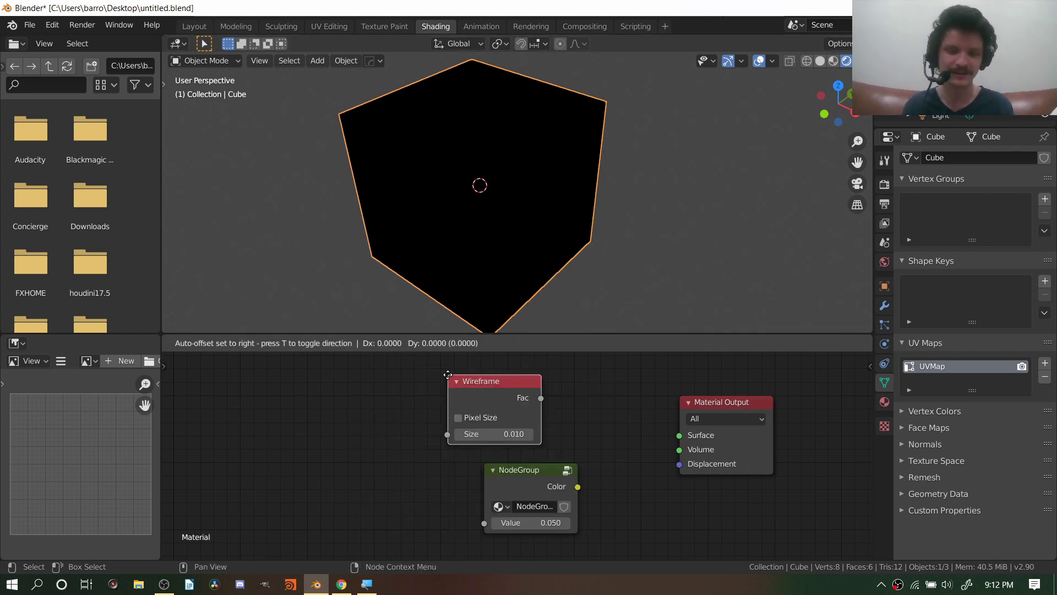
{"action": "left_click", "coordinate": [449, 379]}
{"action": "left_click_drag", "start_coordinate": [536, 404], "coordinate": [692, 435]}
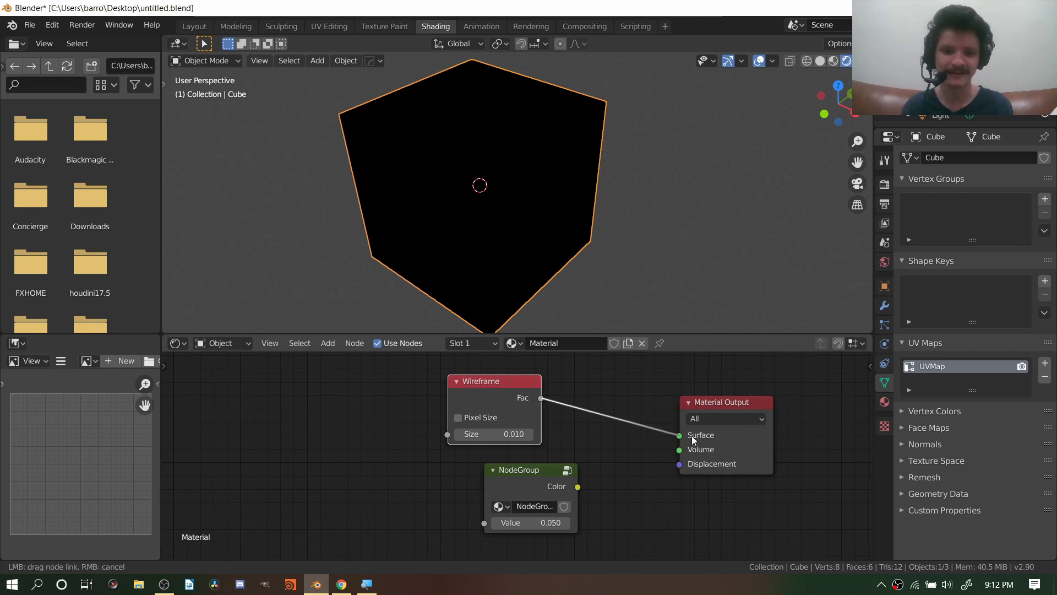
Try the Wireframe node's Pixel Size option, turn it back off, and set Size to 0.200.
{"action": "mouse_move", "coordinate": [495, 434]}
{"action": "left_mouse_down"}
{"action": "mouse_move", "coordinate": [551, 434]}
{"action": "mouse_move", "coordinate": [496, 434]}
{"action": "left_mouse_up"}
{"action": "left_click", "coordinate": [460, 417]}
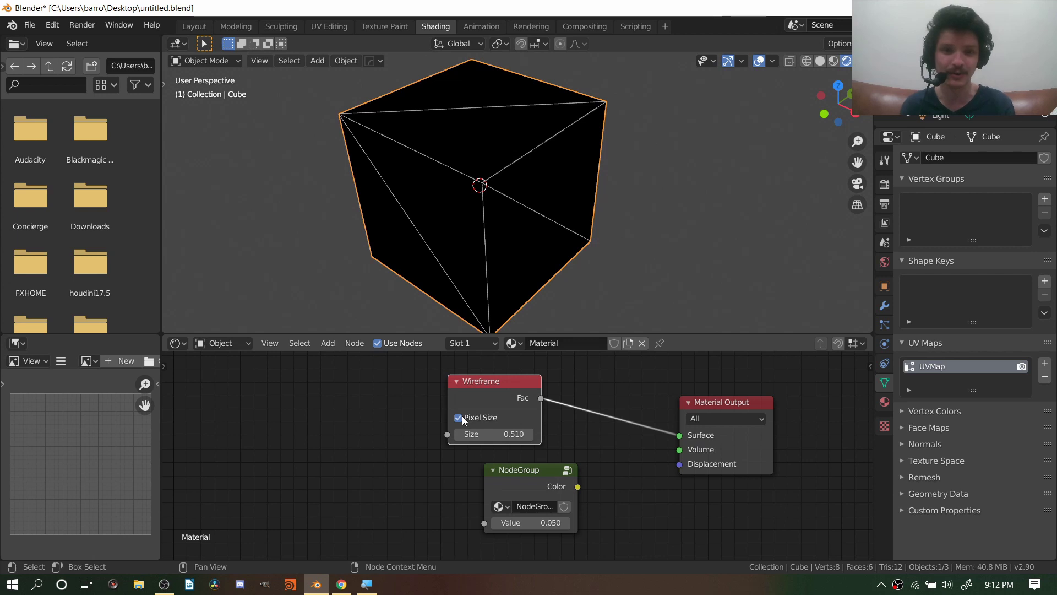
{"action": "left_click", "coordinate": [460, 417]}
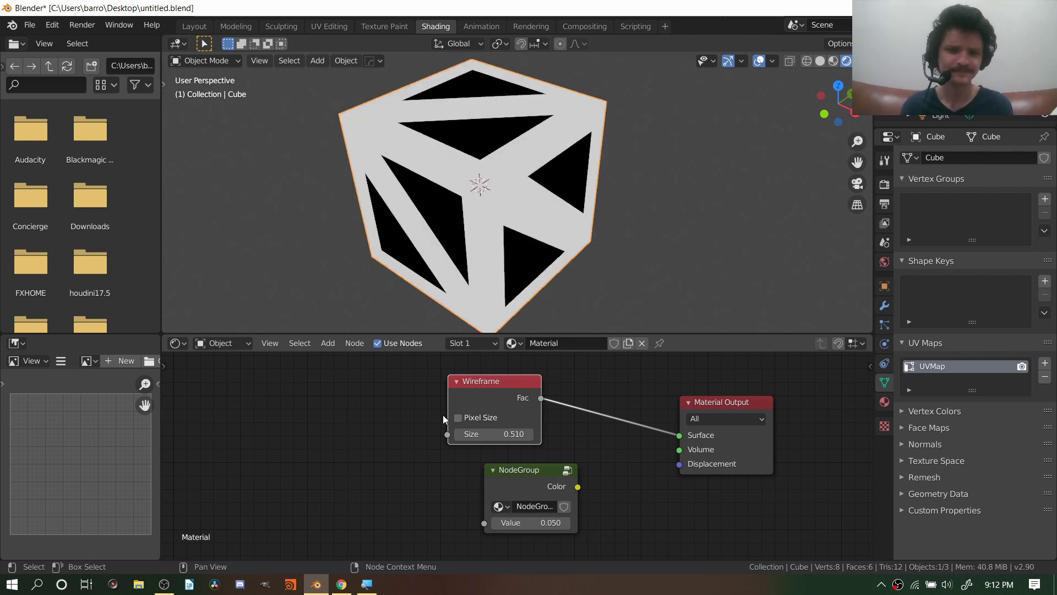
{"action": "mouse_move", "coordinate": [486, 430]}
{"action": "left_mouse_down"}
{"action": "mouse_move", "coordinate": [467, 432]}
{"action": "mouse_move", "coordinate": [506, 434]}
{"action": "left_mouse_up"}
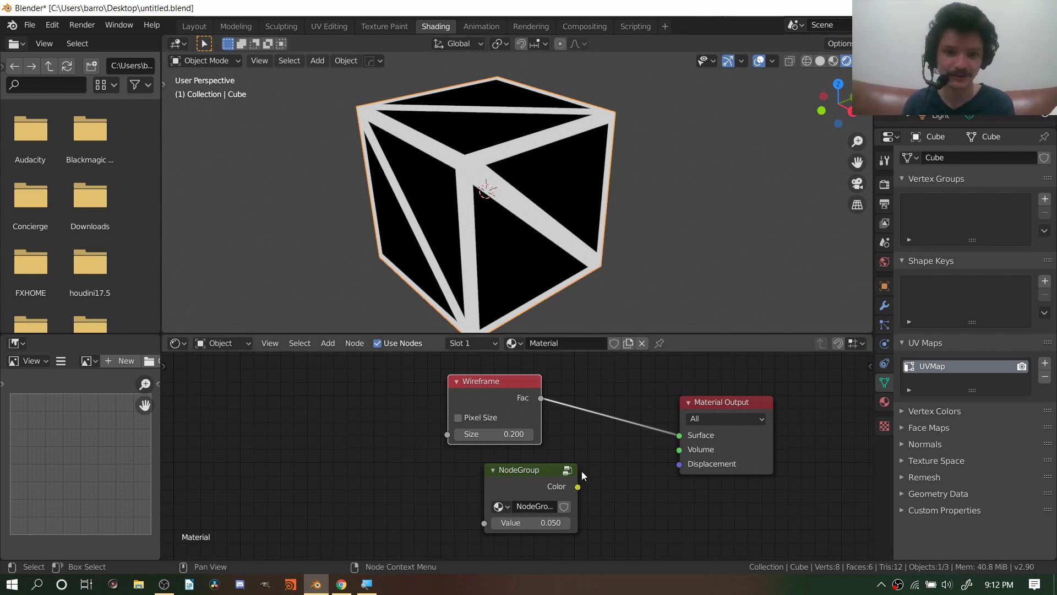
Connect the NodeGroup's Color output to the Material Output's Surface input and set the group's Value to 0.070.
{"action": "mouse_move", "coordinate": [576, 488]}
{"action": "left_mouse_down"}
{"action": "mouse_move", "coordinate": [655, 474]}
{"action": "mouse_move", "coordinate": [680, 435]}
{"action": "left_mouse_up"}
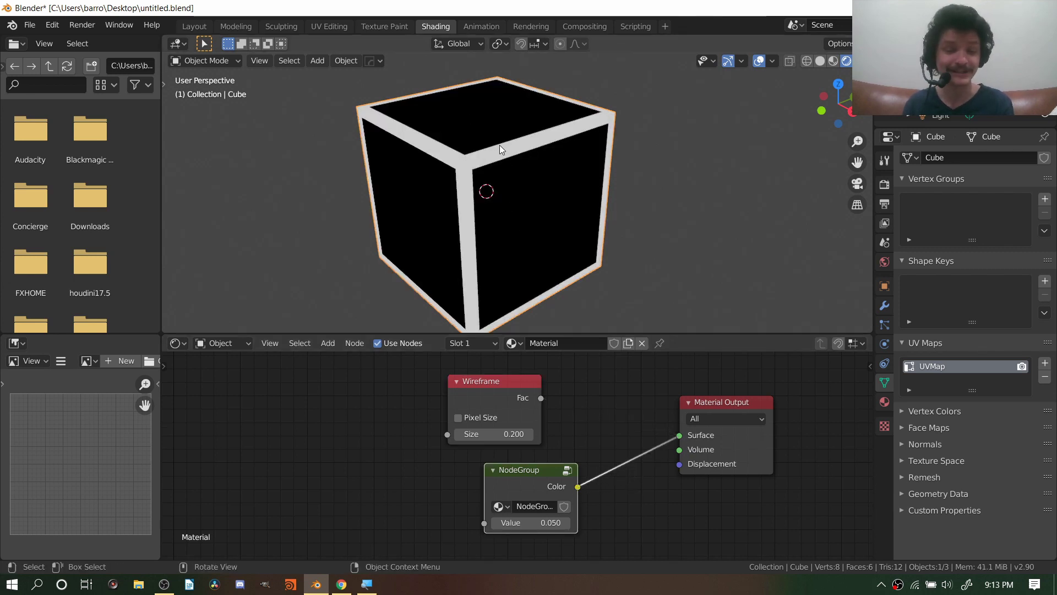
{"action": "mouse_move", "coordinate": [531, 522]}
{"action": "left_mouse_down"}
{"action": "mouse_move", "coordinate": [556, 523]}
{"action": "mouse_move", "coordinate": [534, 522]}
{"action": "left_mouse_up"}
Cut the NodeGroup link and reconnect the Wireframe node's Fac output to the Material Output's Surface input.
{"action": "left_click_drag", "start_coordinate": [507, 392], "coordinate": [536, 389]}
{"action": "right_click_drag", "start_coordinate": [639, 481], "coordinate": [574, 401], "text": "ctrl"}
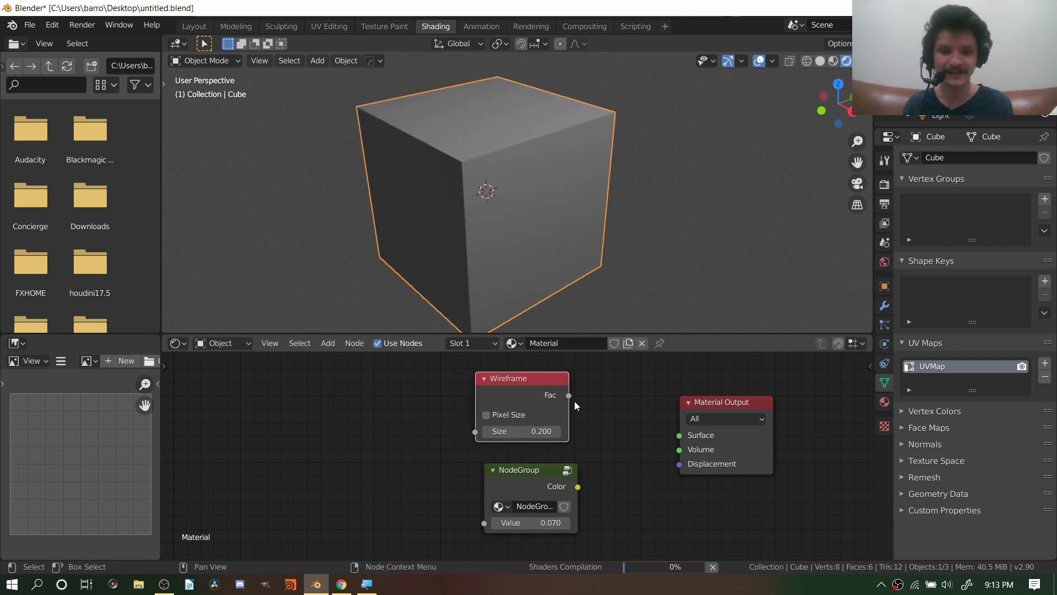
{"action": "left_click_drag", "start_coordinate": [569, 395], "coordinate": [678, 436]}
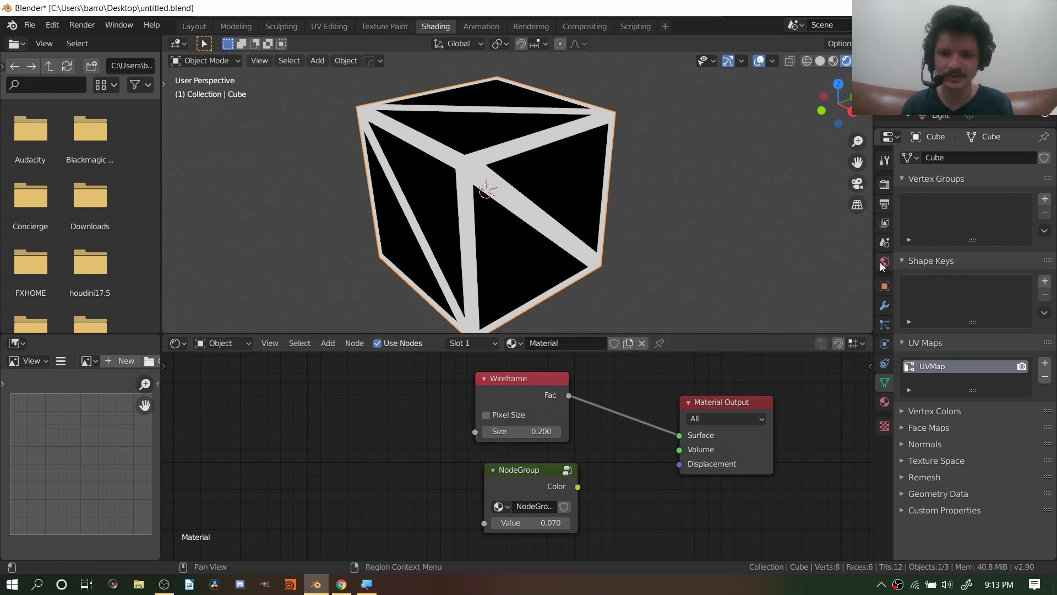
Display the render settings and duplicate the cube, scaling the copy up so it encloses the original.
{"action": "left_click", "coordinate": [884, 184]}
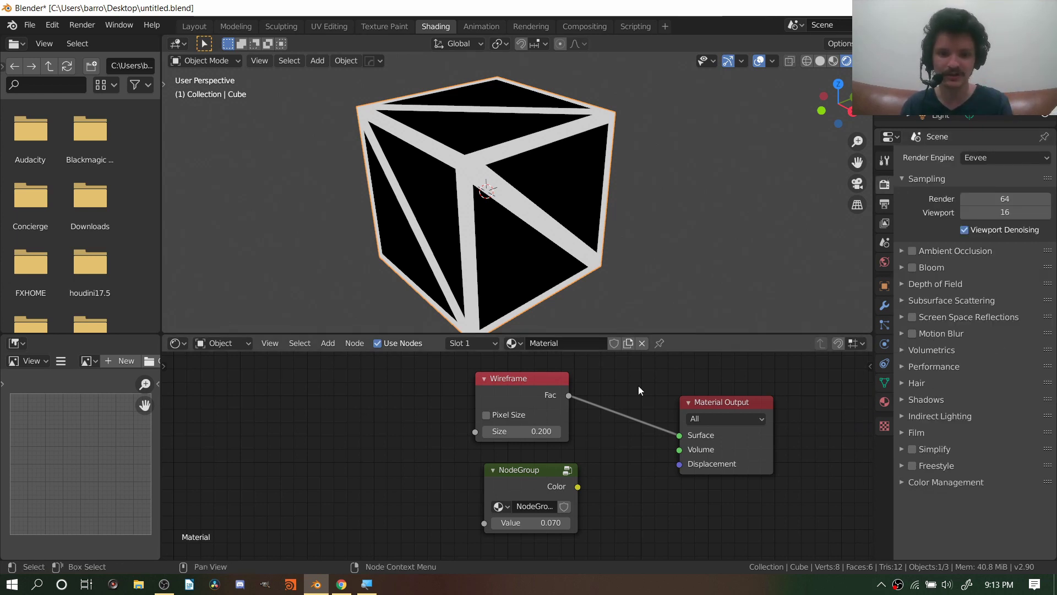
{"action": "middle_click_drag", "start_coordinate": [427, 457], "coordinate": [370, 457]}
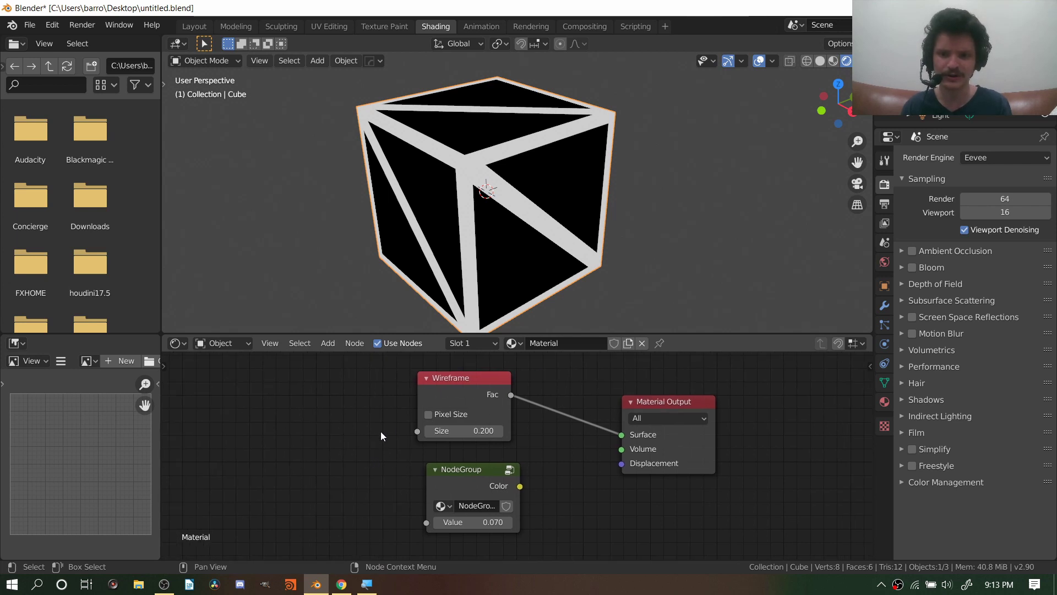
{"action": "scroll", "coordinate": [518, 212], "scroll_direction": "down", "scroll_amount": 1}
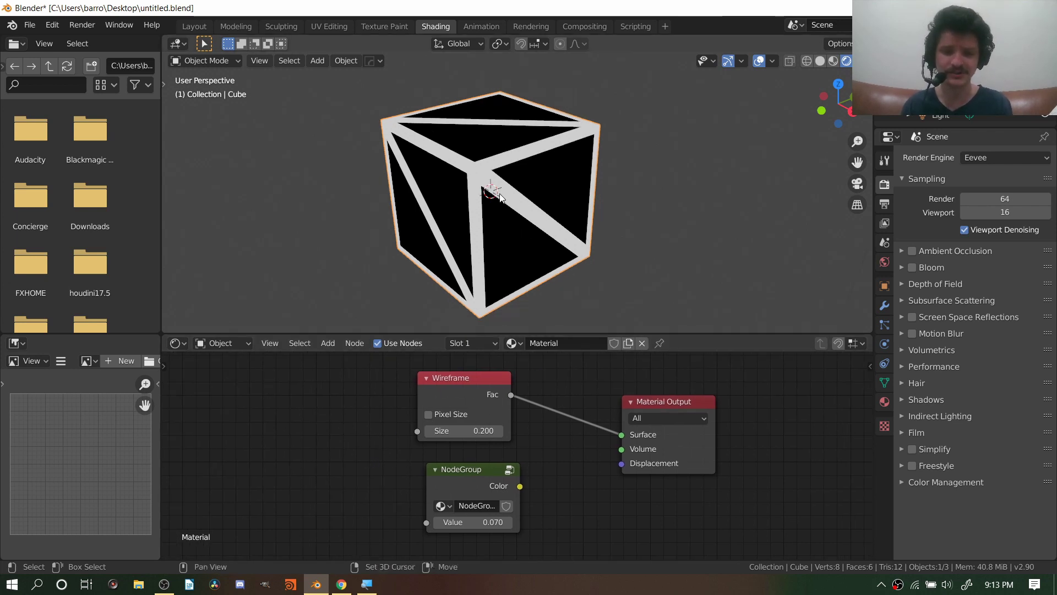
{"action": "key", "text": "shift+d"}
{"action": "key", "text": "s"}
{"action": "left_click", "coordinate": [578, 232]}
Add a Wireframe modifier to the duplicated cube and set its thickness to 0.0502 m.
{"action": "left_click", "coordinate": [885, 306]}
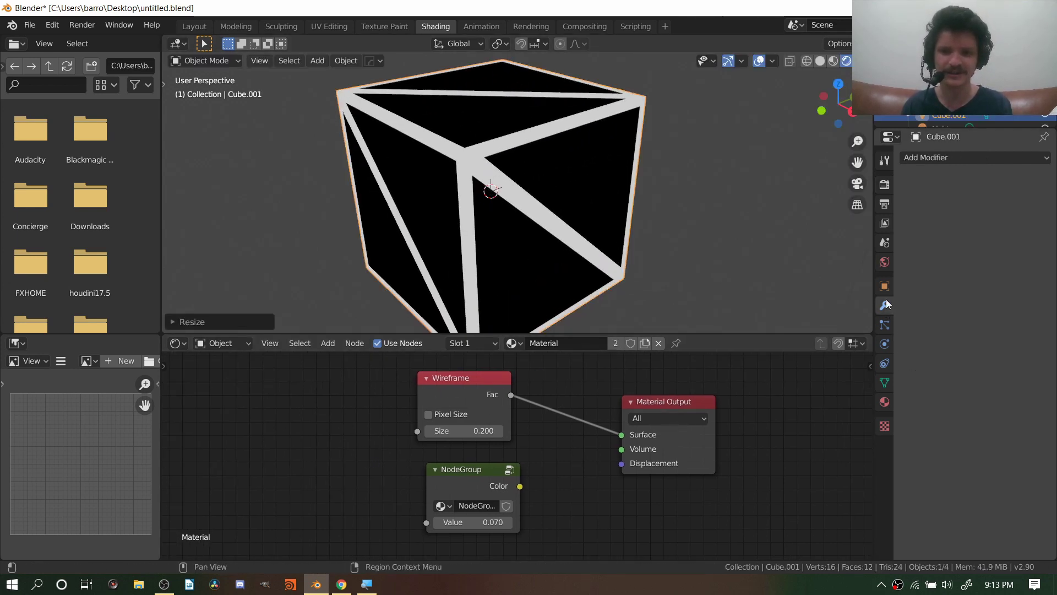
{"action": "left_click", "coordinate": [910, 158]}
{"action": "left_click", "coordinate": [760, 425]}
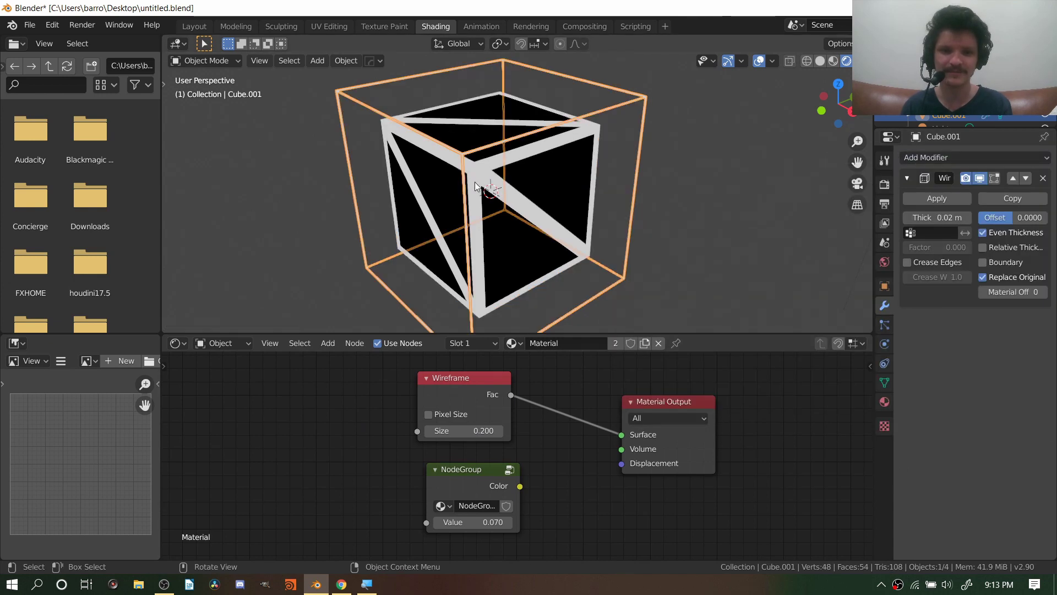
{"action": "scroll", "coordinate": [475, 186], "scroll_direction": "up", "scroll_amount": 1}
{"action": "left_click_drag", "start_coordinate": [936, 217], "coordinate": [964, 217]}
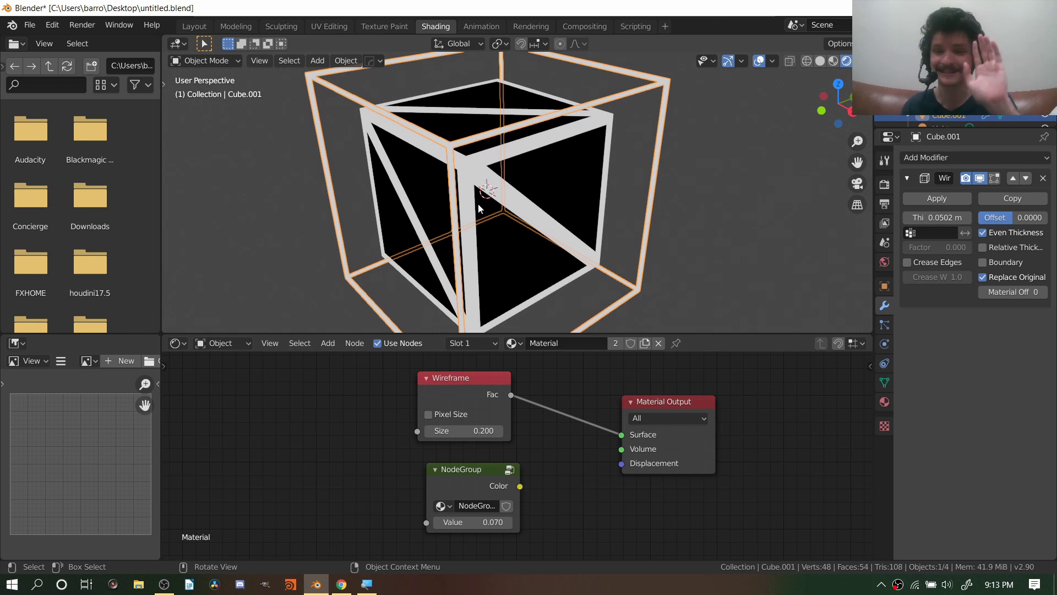
Remove the Wireframe modifier from the duplicated cube and switch the window to full screen.
{"action": "left_click", "coordinate": [1043, 178]}
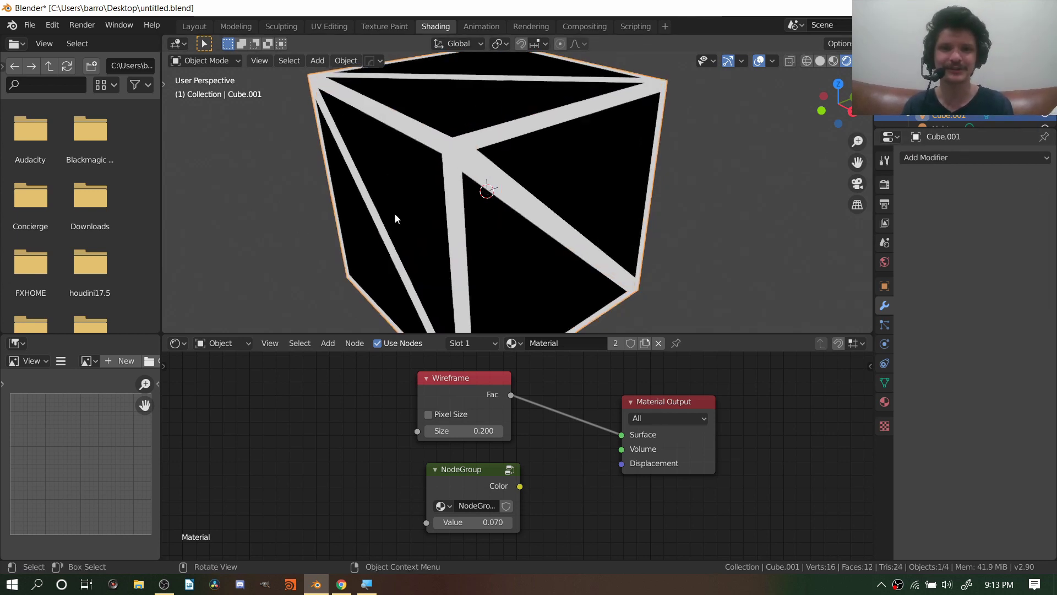
{"action": "key", "text": "q"}
{"action": "mouse_move", "coordinate": [396, 202]}
{"action": "left_click", "coordinate": [453, 202]}
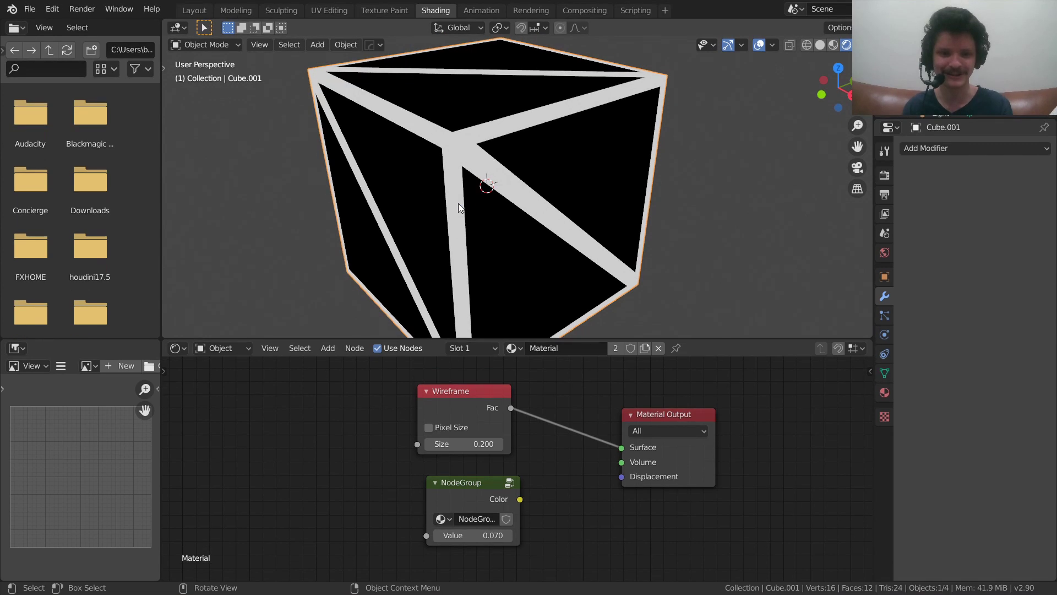
Start a new General file without saving the changes to the current one.
{"action": "key", "text": "ctrl+n"}
{"action": "left_click", "coordinate": [458, 204]}
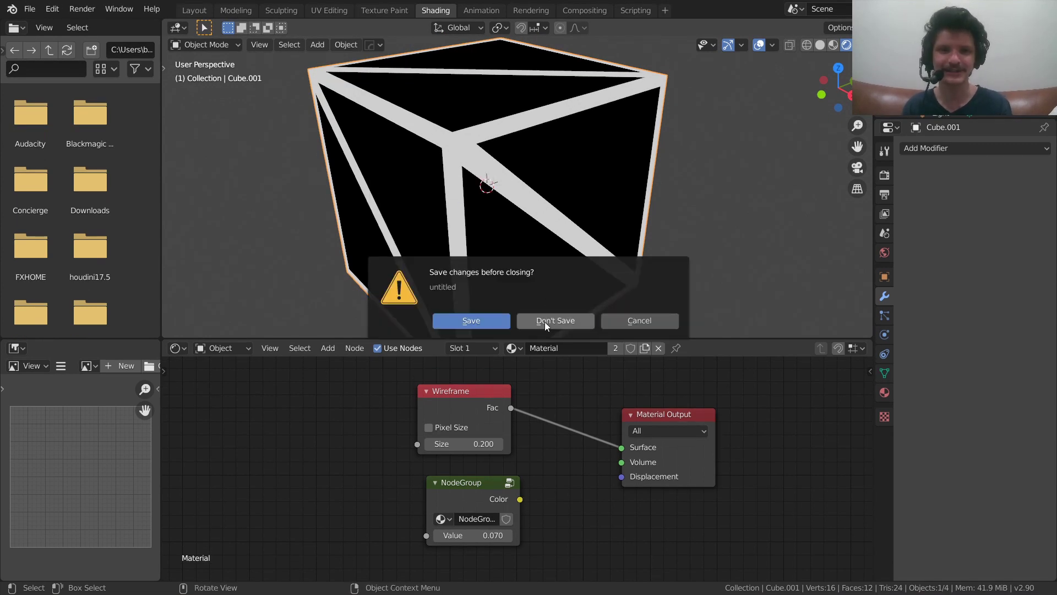
{"action": "left_click", "coordinate": [546, 324]}
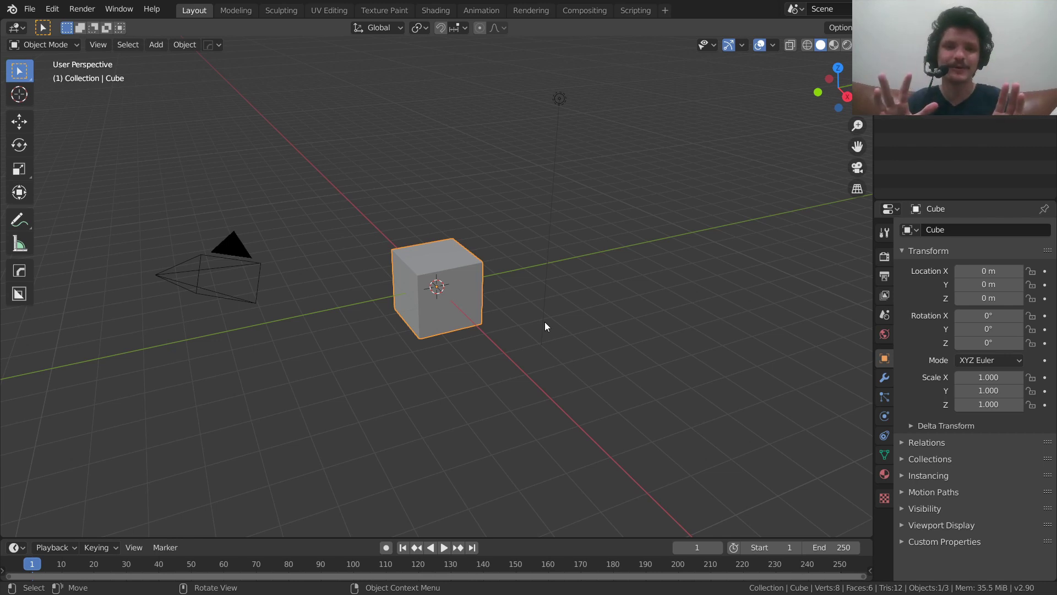
Switch to the UV Editing workspace with the default cube in view.
{"action": "scroll", "coordinate": [456, 270], "scroll_direction": "up", "scroll_amount": 4}
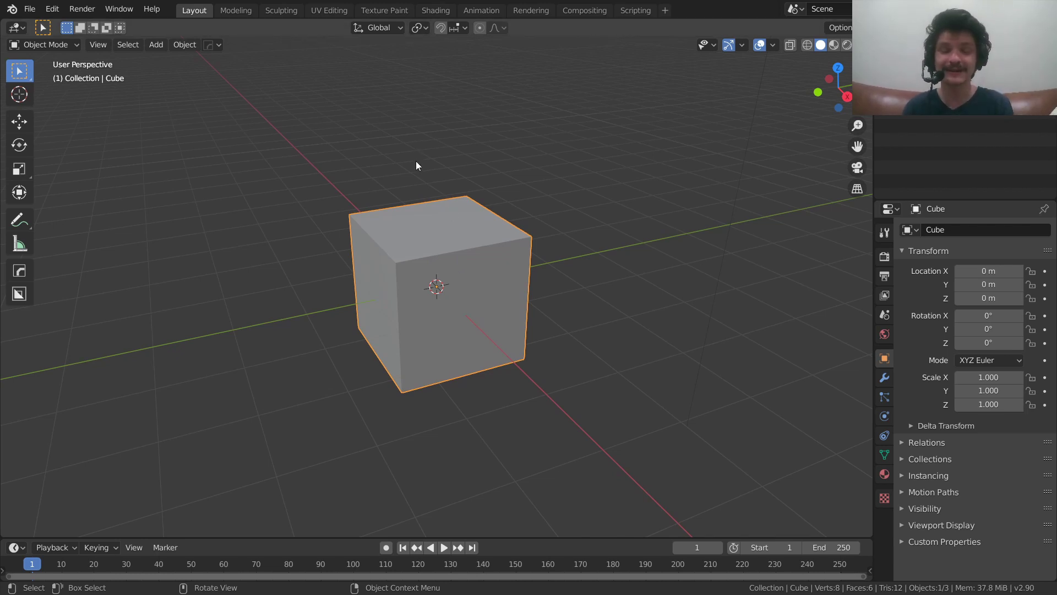
{"action": "left_click", "coordinate": [326, 11]}
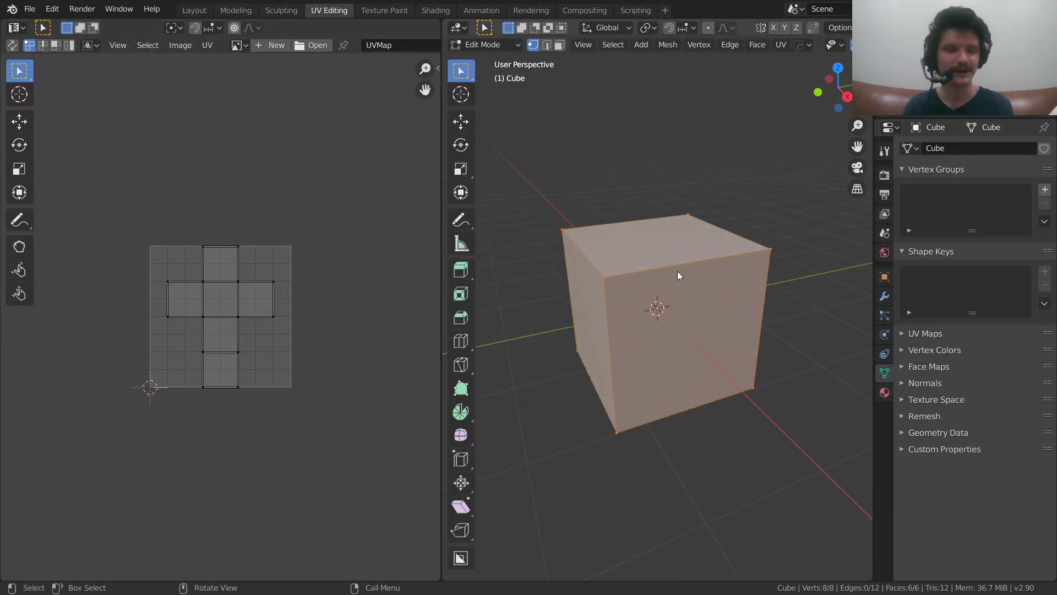
{"action": "middle_click_drag", "start_coordinate": [663, 278], "coordinate": [687, 295]}
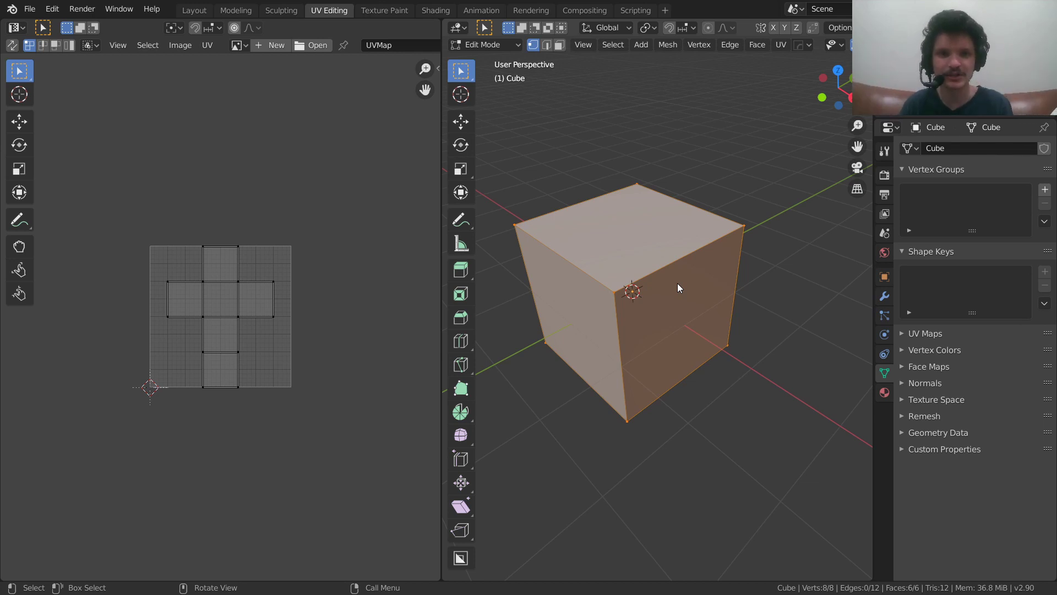
In face select mode, select the cube's two visible side faces and top face individually to compare their UV positions.
{"action": "key", "text": "3"}
{"action": "left_click", "coordinate": [699, 301]}
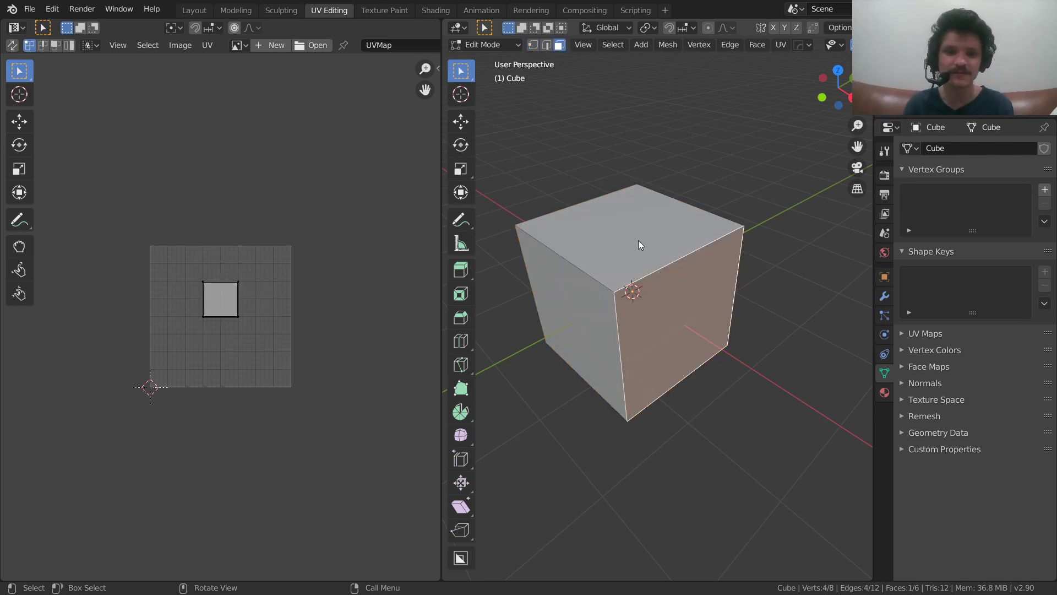
{"action": "left_click", "coordinate": [639, 240]}
{"action": "left_click", "coordinate": [576, 305]}
{"action": "left_click", "coordinate": [649, 233]}
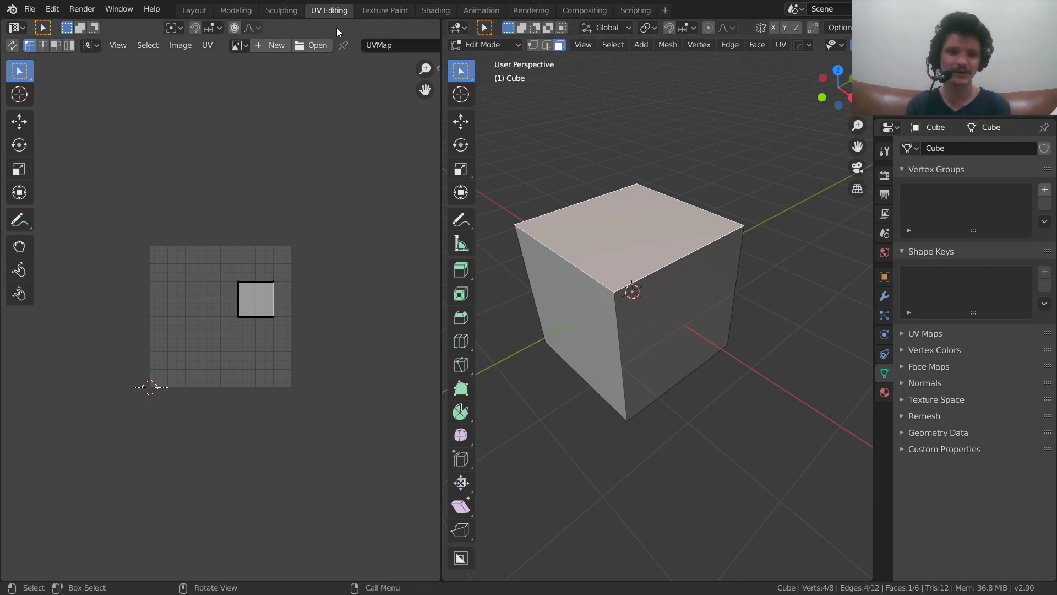
Select all faces of the cube and examine its complete UV layout up close.
{"action": "middle_click_drag", "start_coordinate": [687, 298], "coordinate": [664, 216]}
{"action": "key", "text": "a"}
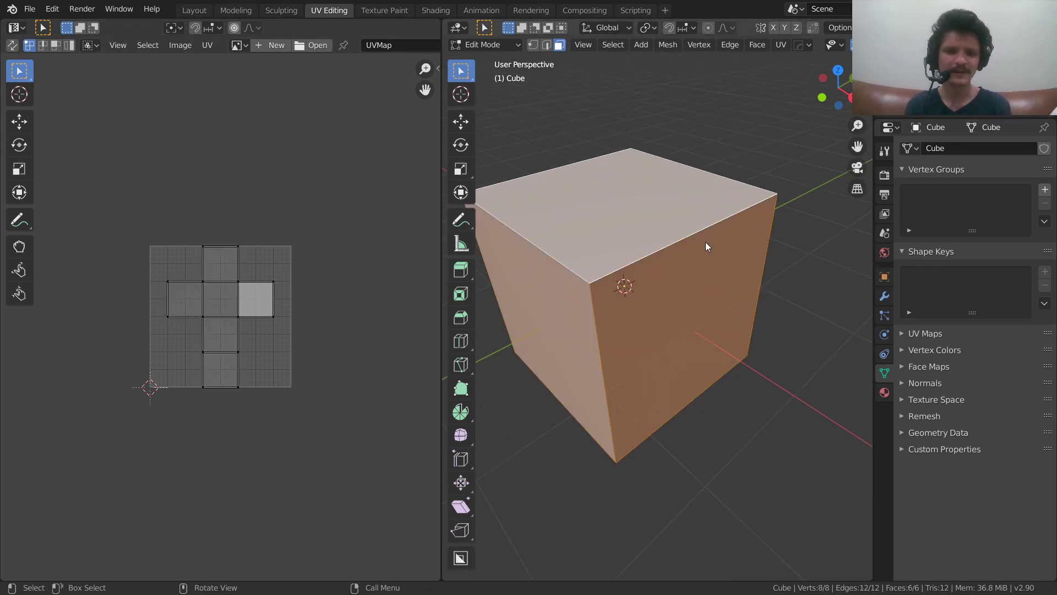
{"action": "scroll", "coordinate": [335, 282], "scroll_direction": "up", "scroll_amount": 4}
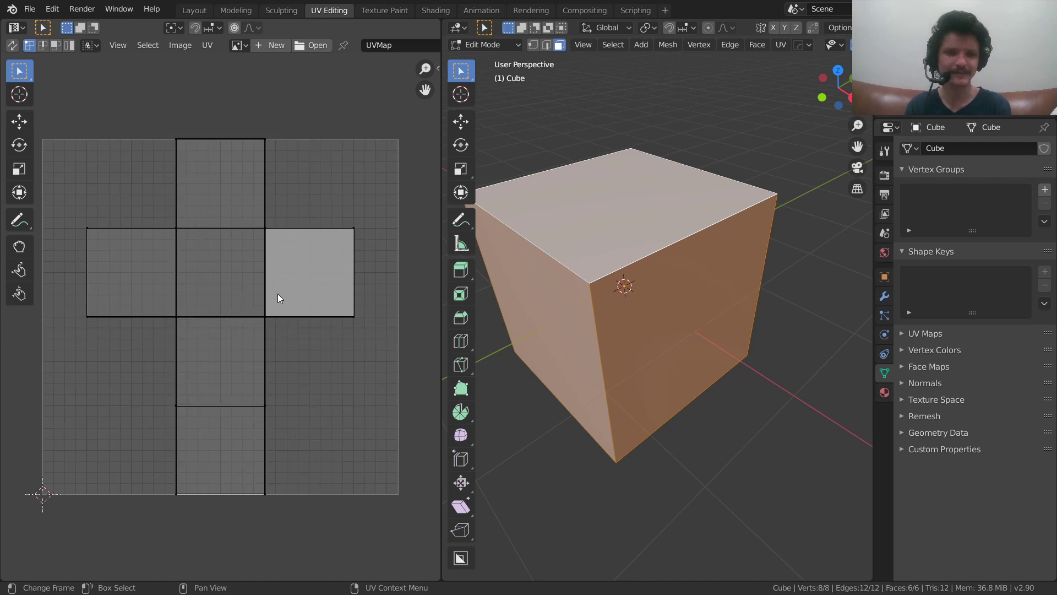
Select the cube's top face, enable UV sync selection, and move that face's UV toward the layout's centre.
{"action": "left_click", "coordinate": [628, 201]}
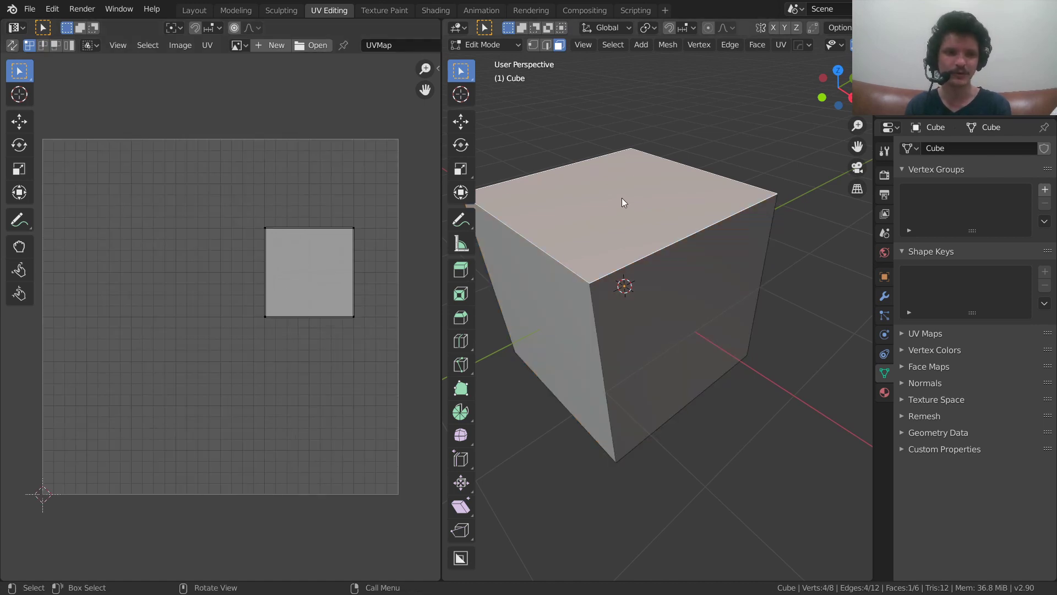
{"action": "left_click", "coordinate": [11, 45]}
{"action": "key", "text": "g"}
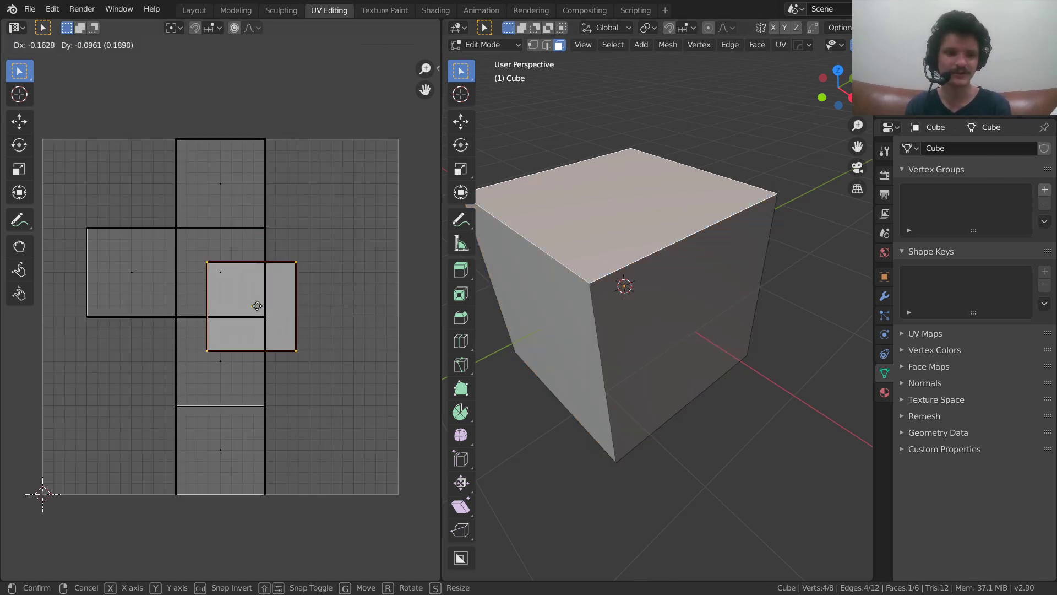
{"action": "left_click", "coordinate": [288, 288]}
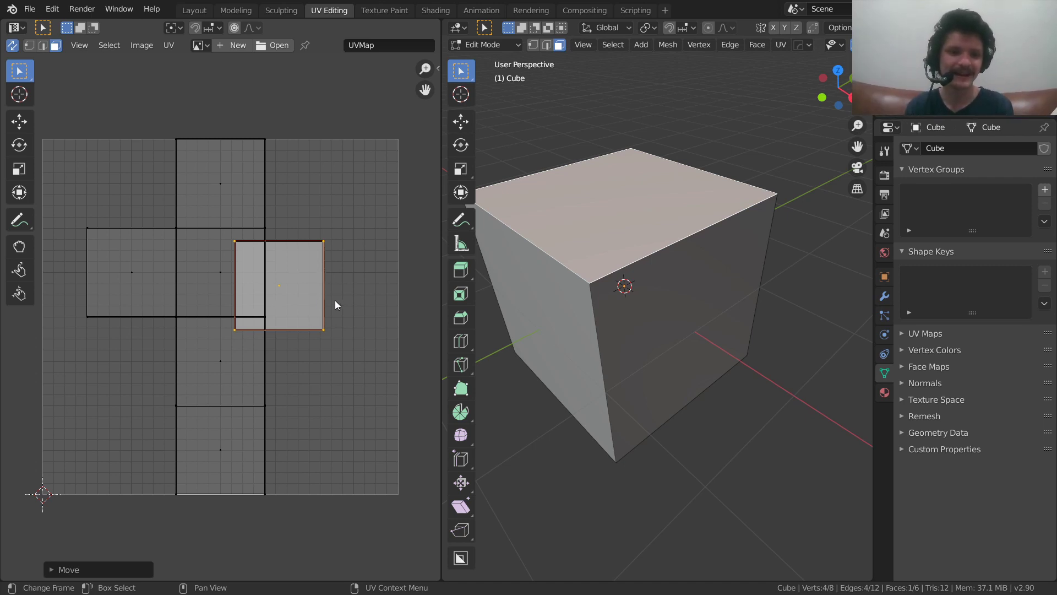
Center the top face's UV horizontally in the UV square and scale it up to cover nearly the whole square.
{"action": "key", "text": "g"}
{"action": "left_click", "coordinate": [273, 326]}
{"action": "key", "text": "s"}
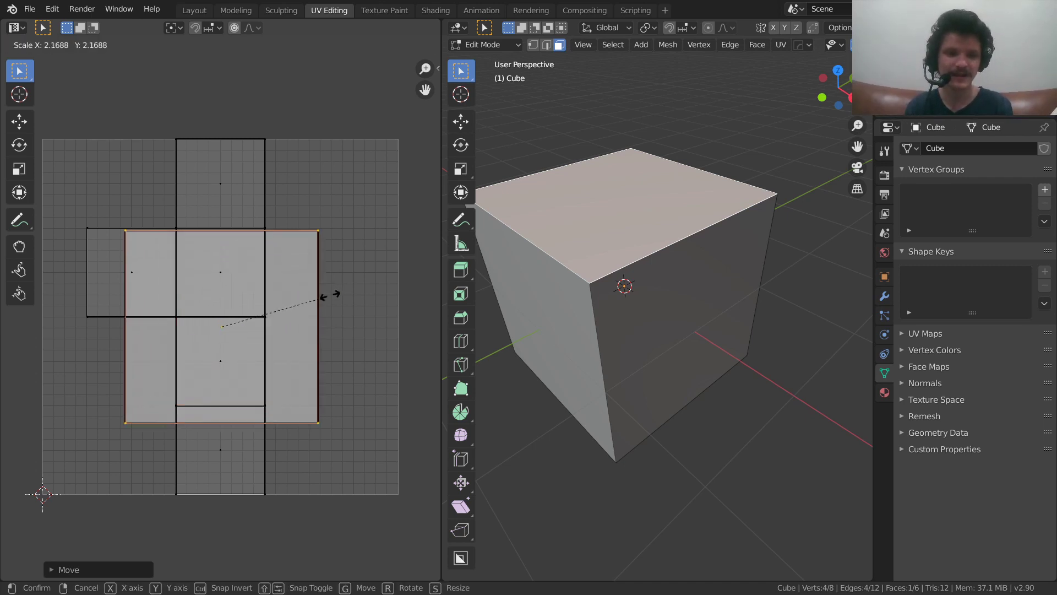
{"action": "left_click", "coordinate": [414, 255]}
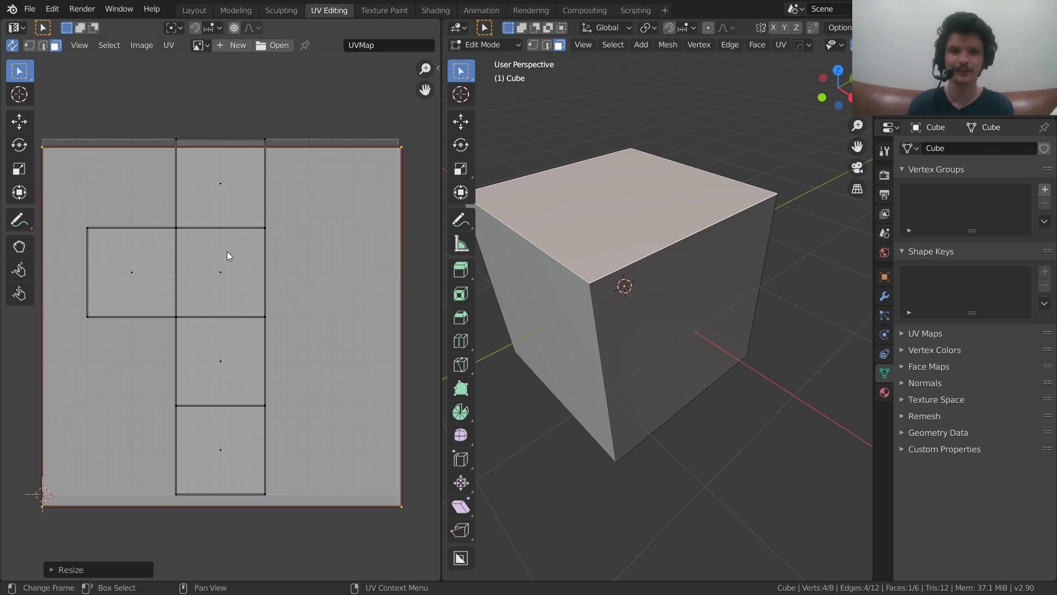
Try to center a side face's UV in the UV square and scale it up by hand, and undo the changes.
{"action": "left_click", "coordinate": [222, 145]}
{"action": "key", "text": "g"}
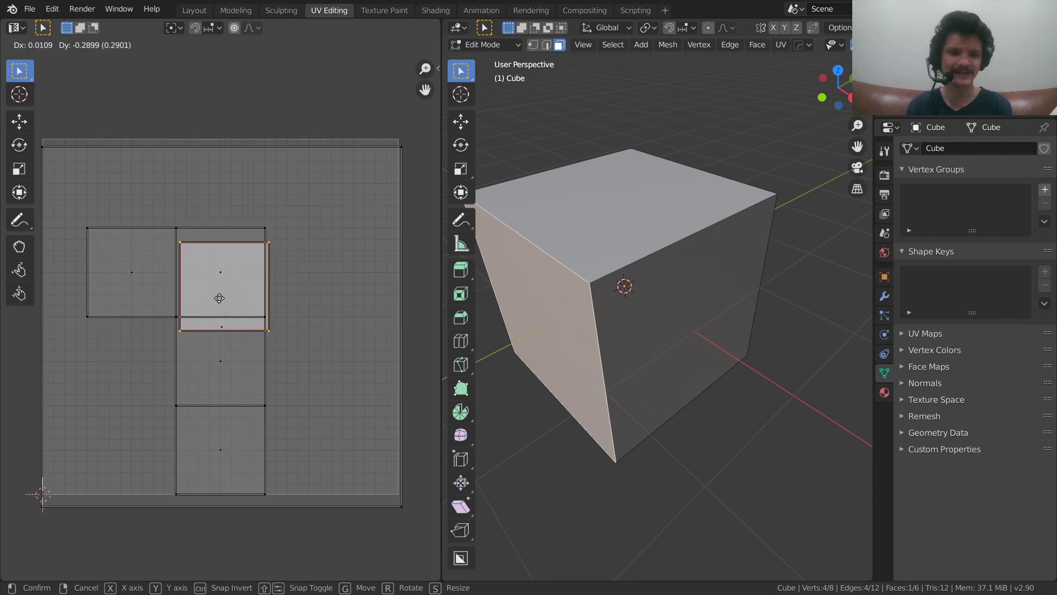
{"action": "right_click", "coordinate": [279, 284]}
{"action": "key", "text": "ctrl+z"}
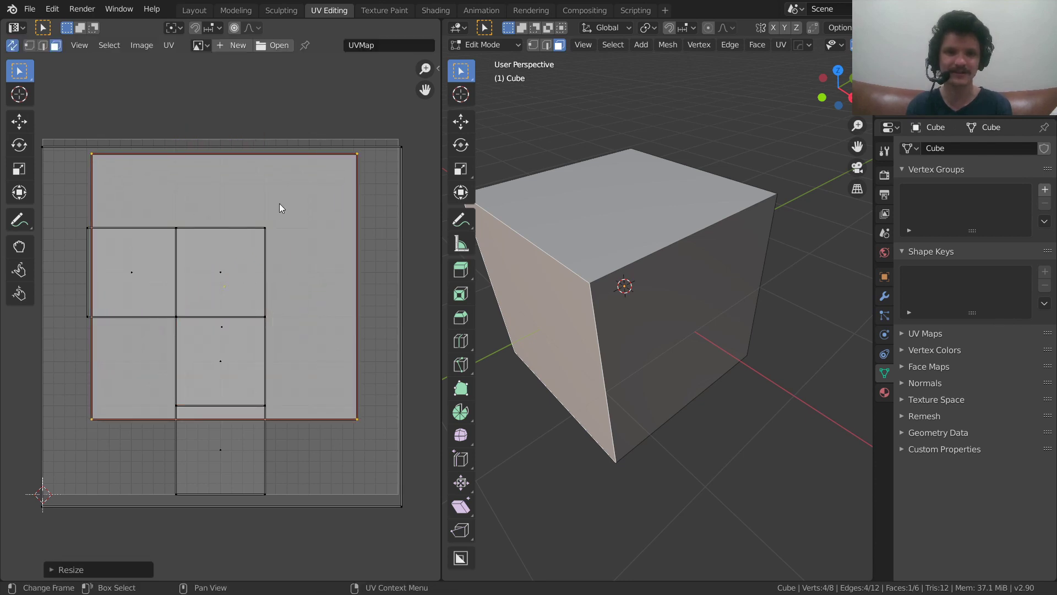
{"action": "key", "text": "ctrl+z"}
In Object Mode, delete the cube's existing UV map and add a new one in its place.
{"action": "key", "text": "Tab"}
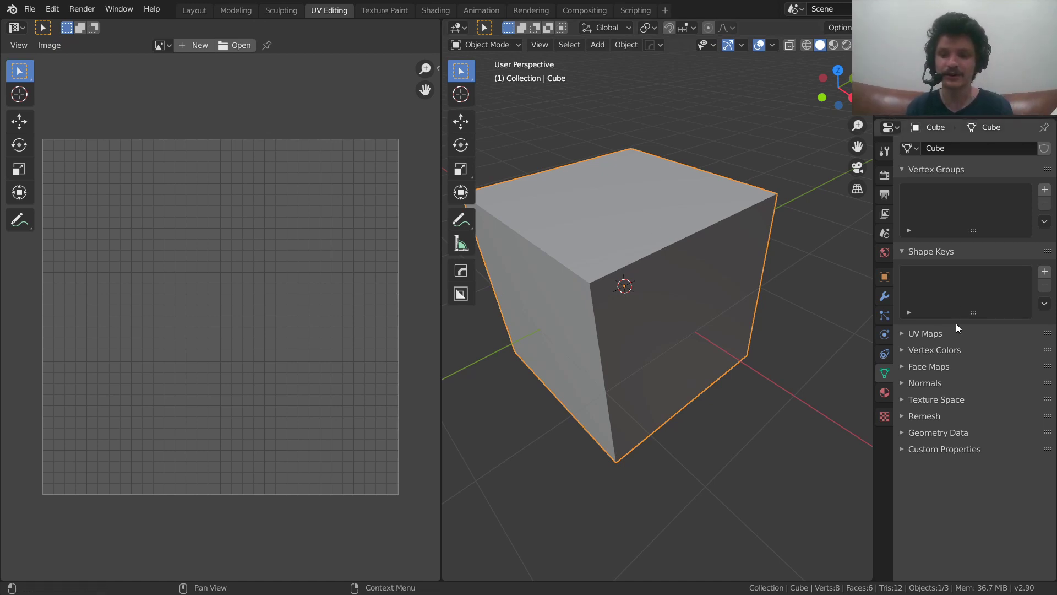
{"action": "left_click", "coordinate": [928, 333]}
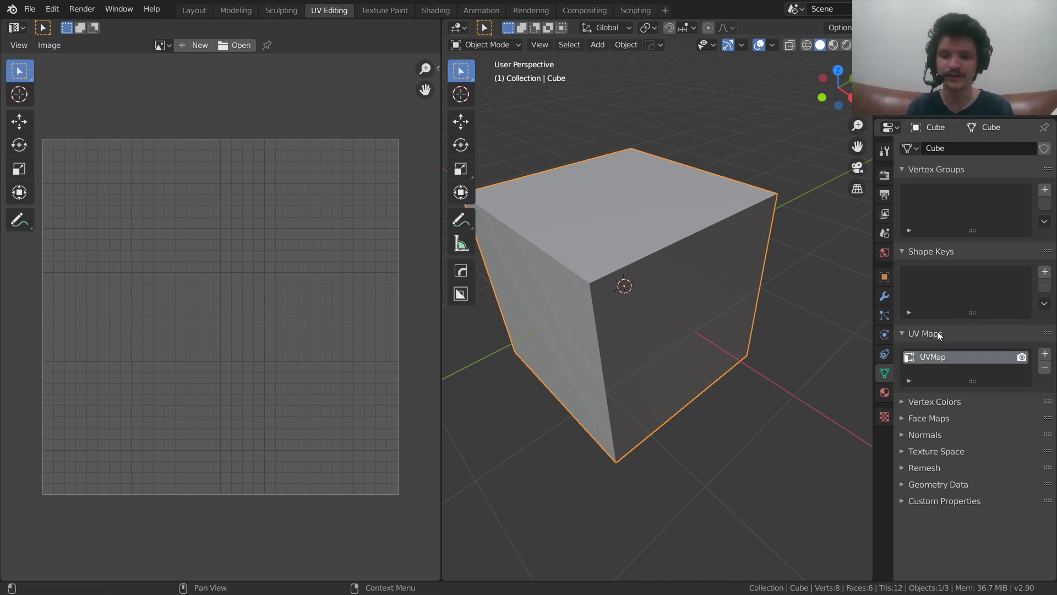
{"action": "left_click", "coordinate": [1045, 368]}
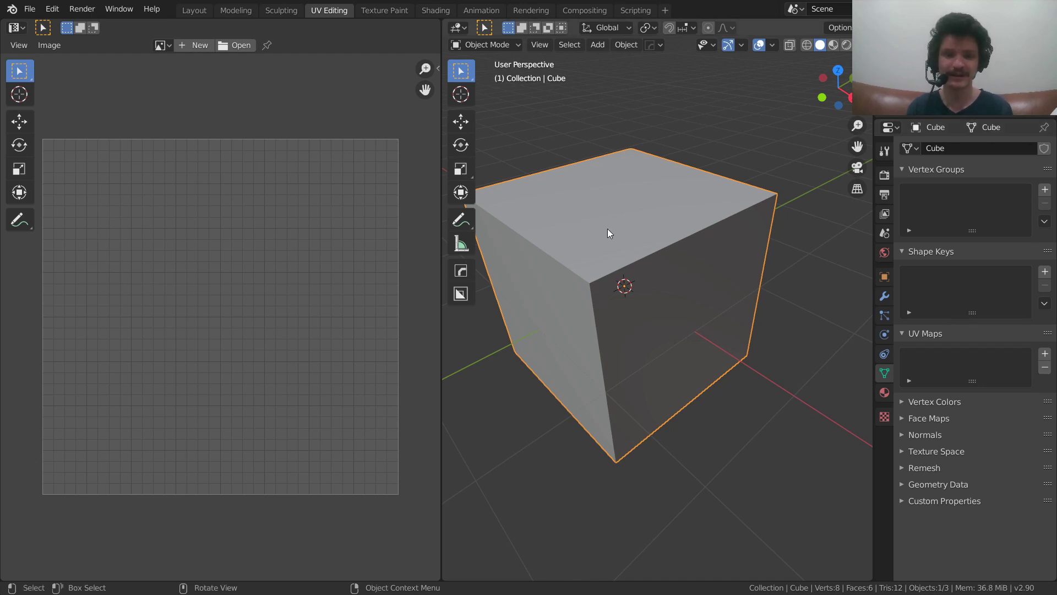
{"action": "key", "text": "Tab"}
{"action": "key", "text": "Tab"}
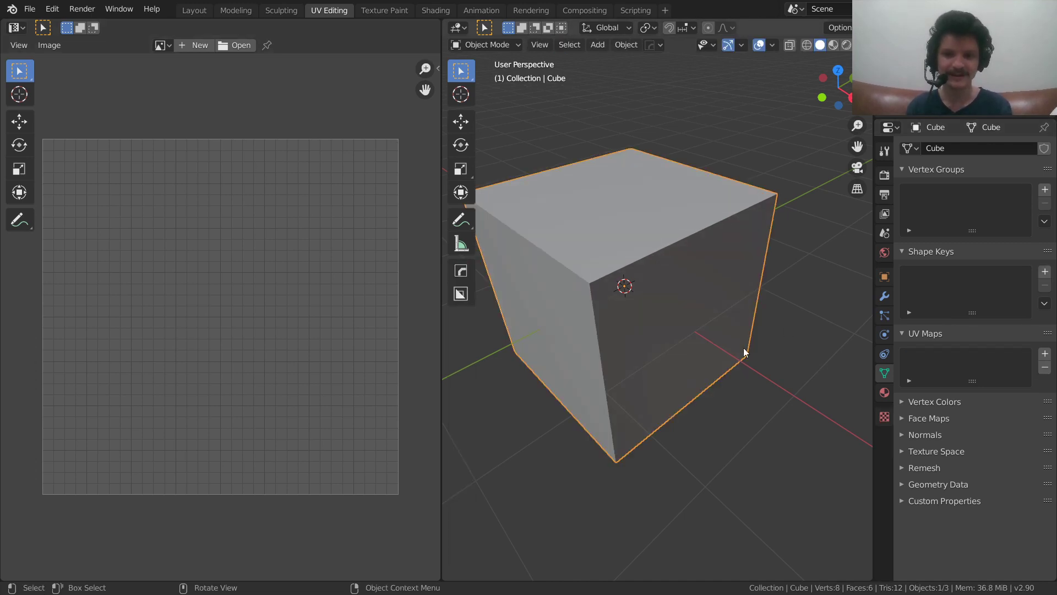
{"action": "left_click", "coordinate": [1045, 353]}
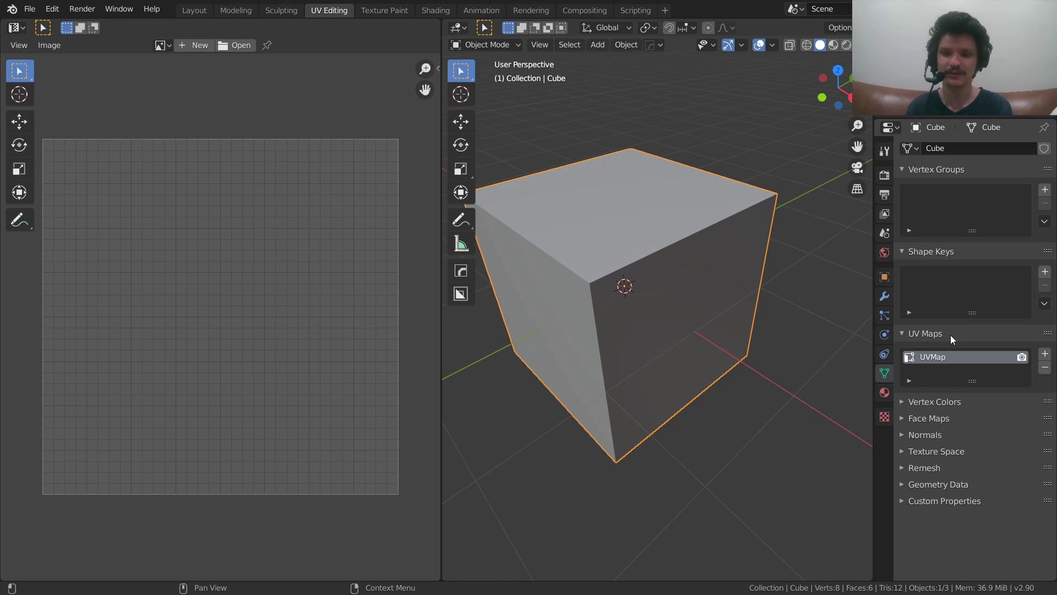
In Edit Mode, select the cube's top and side faces one by one to examine their UVs in the new map.
{"action": "key", "text": "Tab"}
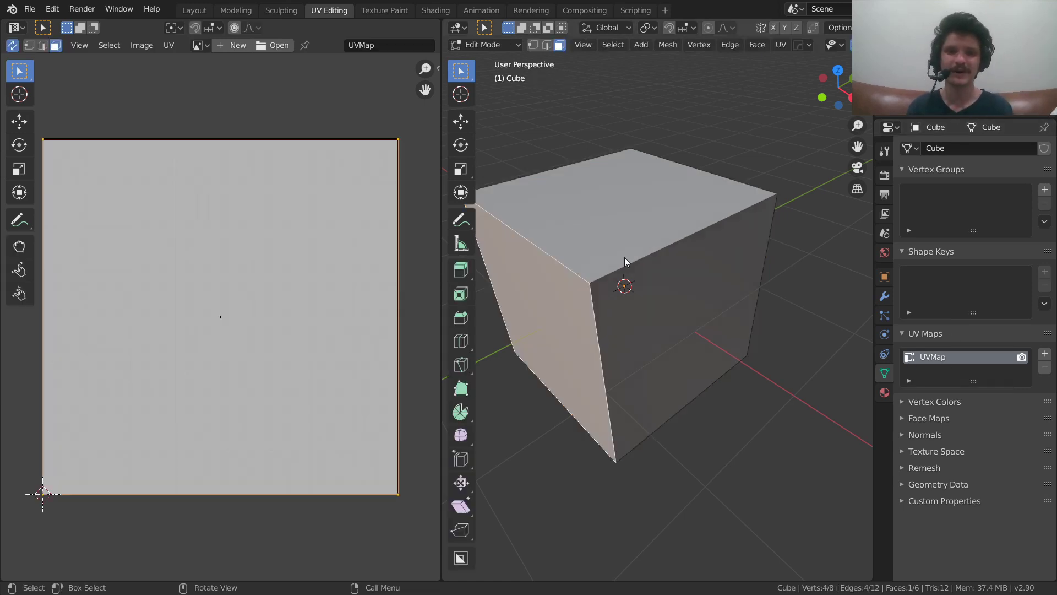
{"action": "left_click", "coordinate": [587, 206]}
{"action": "left_click", "coordinate": [605, 295]}
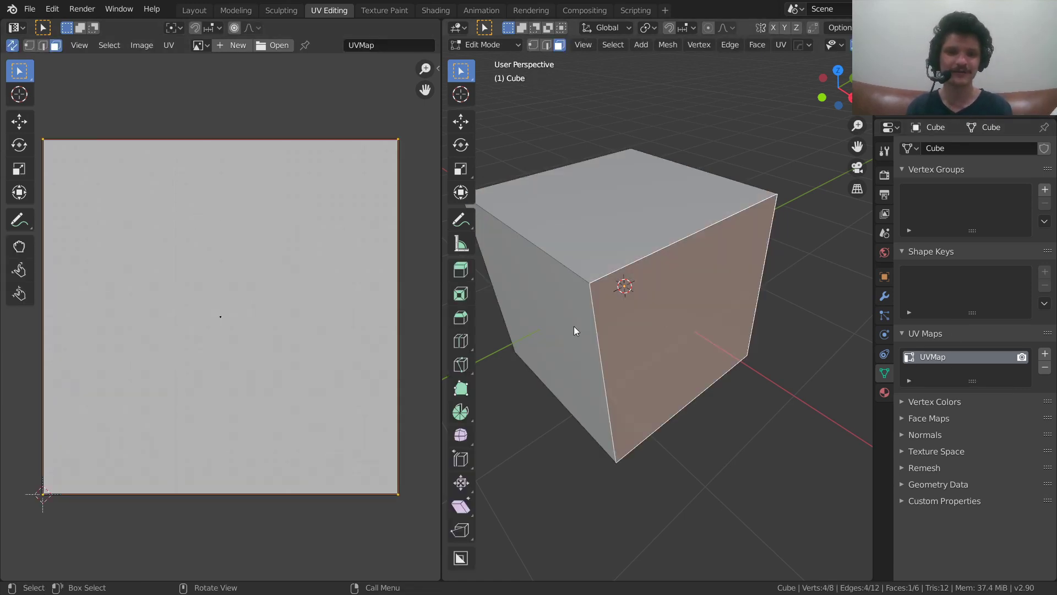
{"action": "left_click", "coordinate": [574, 326]}
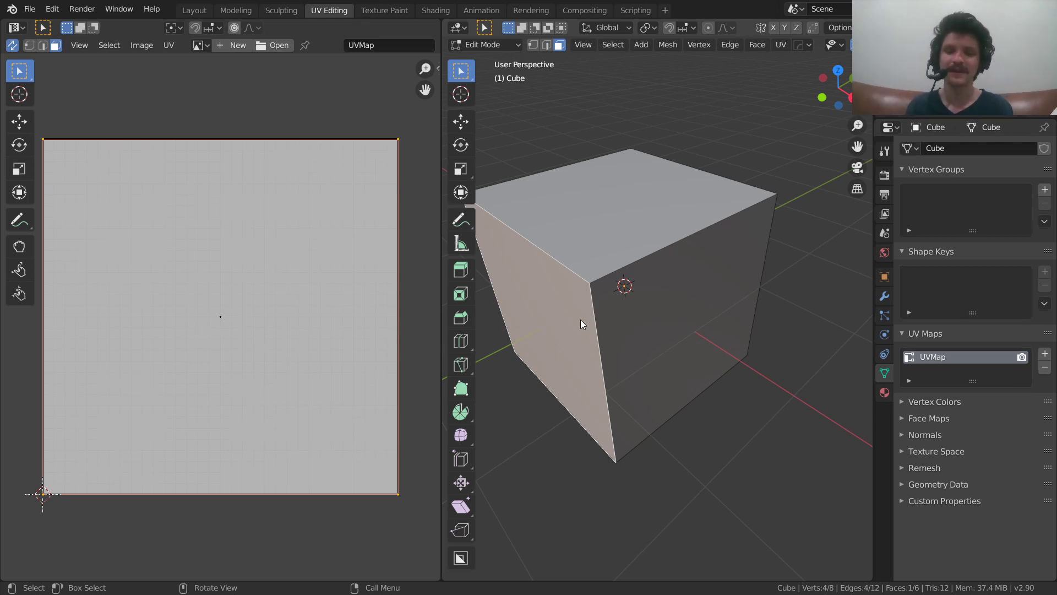
{"action": "left_click", "coordinate": [664, 291]}
{"action": "left_click", "coordinate": [581, 322]}
{"action": "middle_click_drag", "start_coordinate": [582, 322], "coordinate": [651, 333]}
{"action": "left_click", "coordinate": [652, 333]}
{"action": "left_click", "coordinate": [623, 229]}
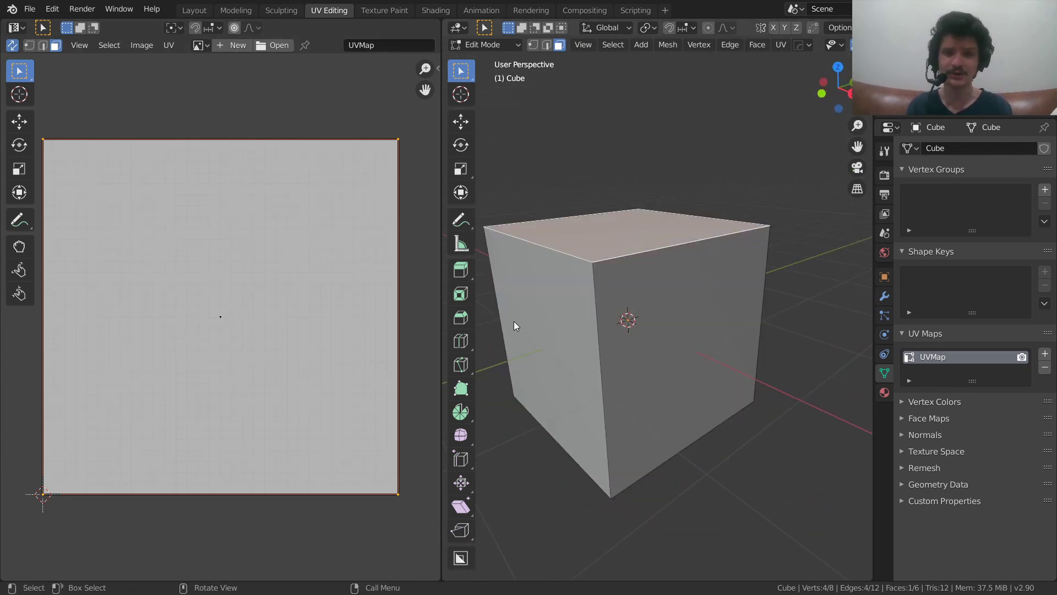
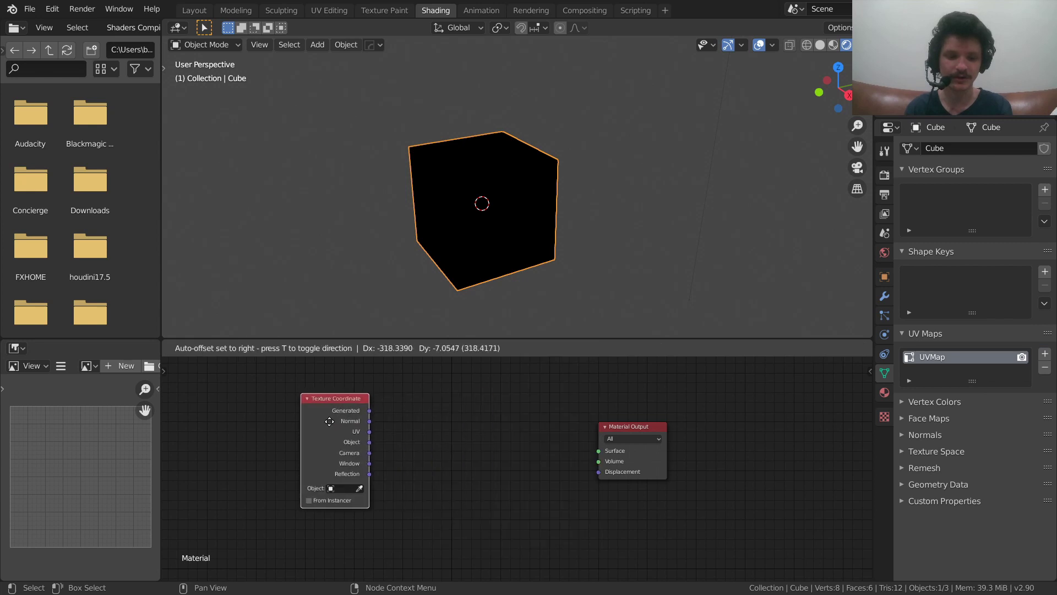
Place the Texture Coordinate node well before the Material Output node and preview its UV output on the cube.
{"action": "left_click", "coordinate": [364, 411]}
{"action": "scroll", "coordinate": [372, 417], "scroll_direction": "up", "scroll_amount": 1}
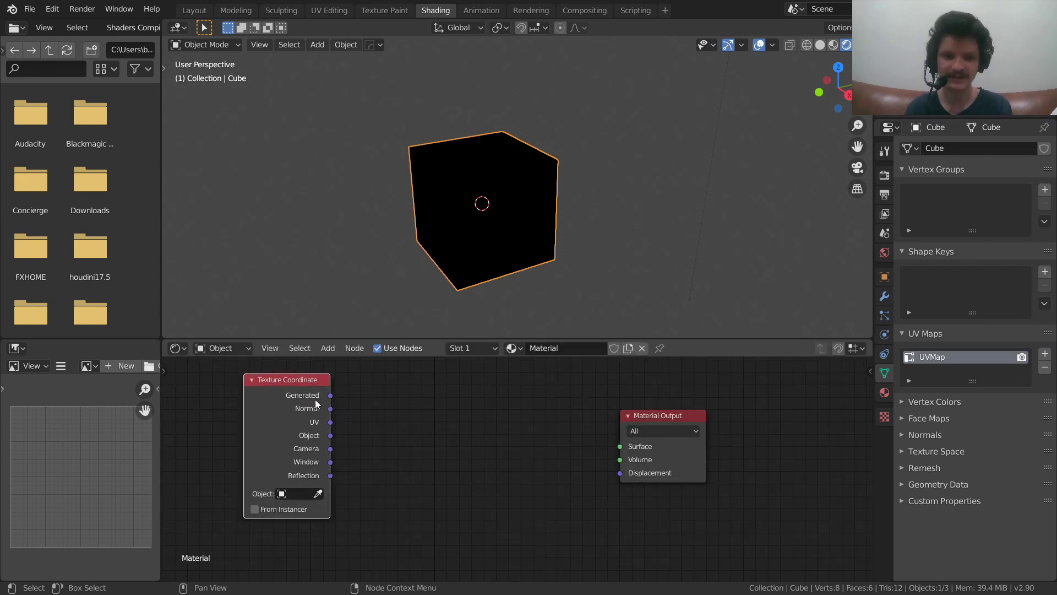
{"action": "left_click", "coordinate": [316, 385], "text": "ctrl+shift"}
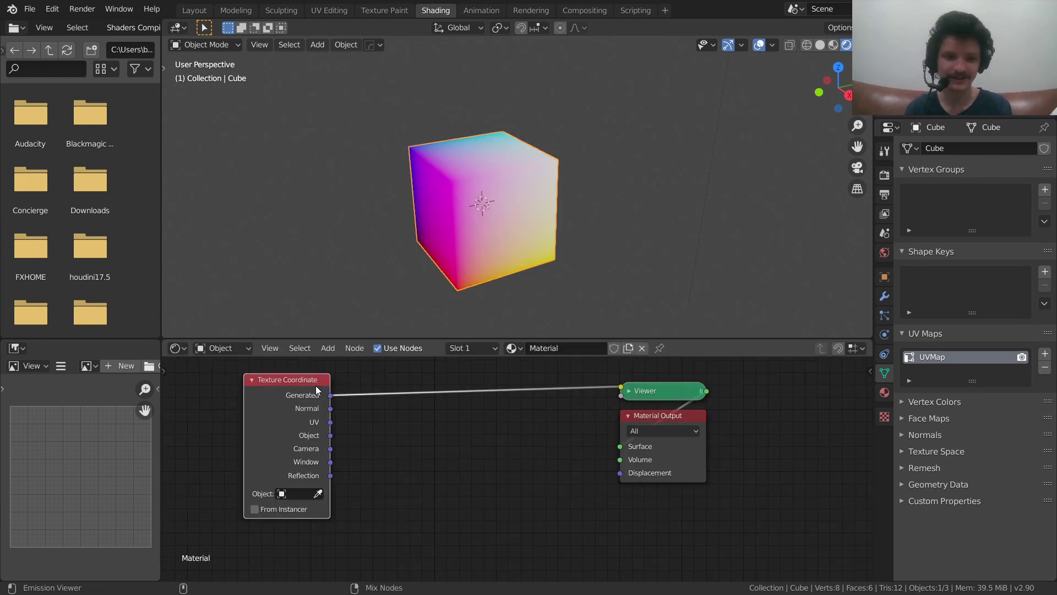
{"action": "left_click", "coordinate": [315, 385], "text": "ctrl+shift"}
{"action": "left_click", "coordinate": [315, 385], "text": "ctrl+shift"}
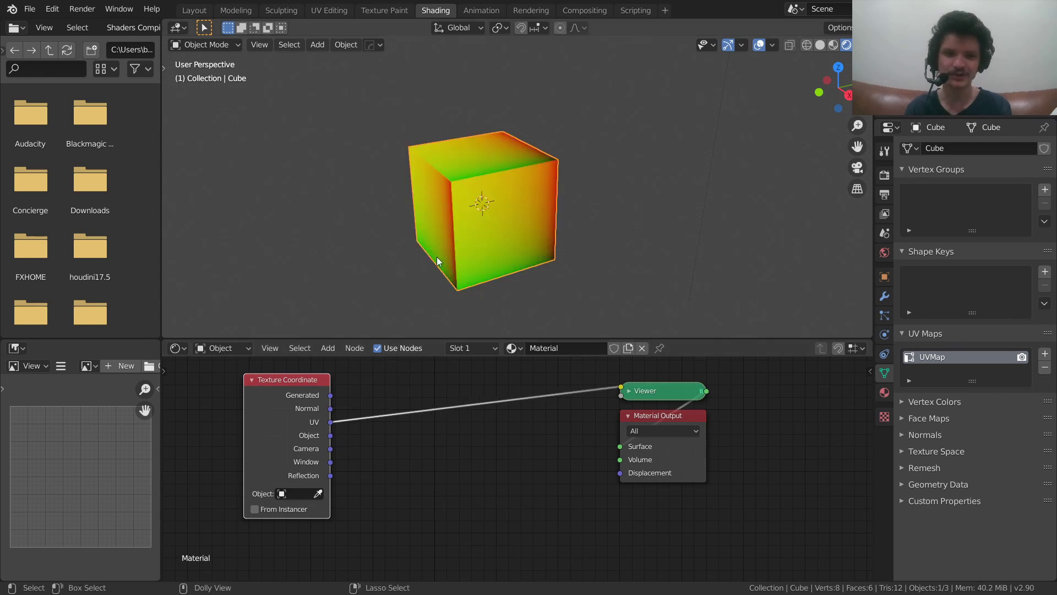
Inset the cube's top face and extrude the inner face upward about 1.2 m, finishing in Object Mode.
{"action": "scroll", "coordinate": [497, 193], "scroll_direction": "up", "scroll_amount": 2}
{"action": "middle_click_drag", "start_coordinate": [576, 183], "coordinate": [1000, 384]}
{"action": "scroll", "coordinate": [424, 183], "scroll_direction": "down", "scroll_amount": 3}
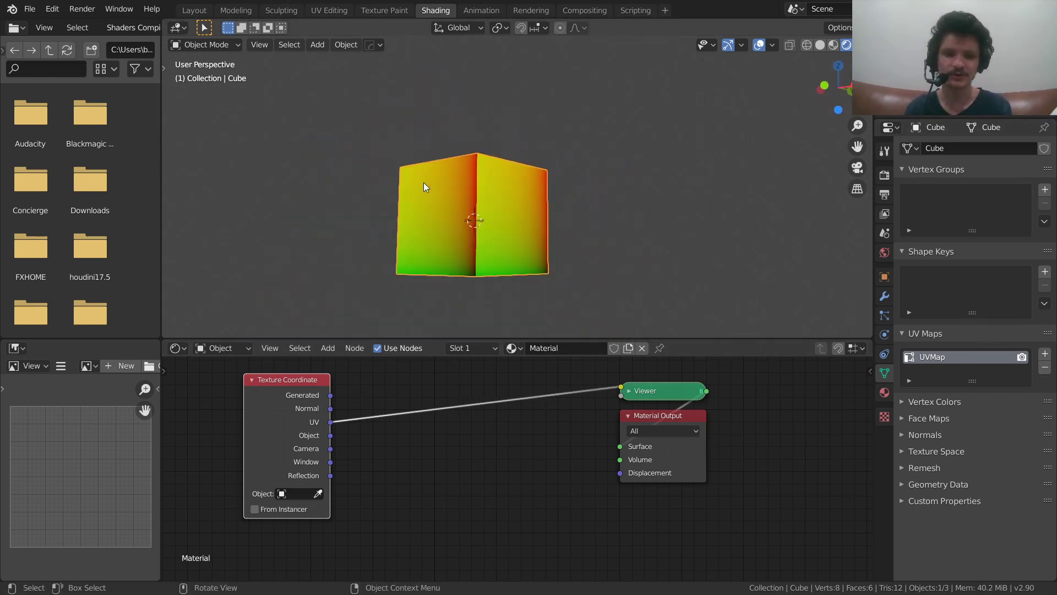
{"action": "middle_click_drag", "start_coordinate": [424, 182], "coordinate": [470, 229]}
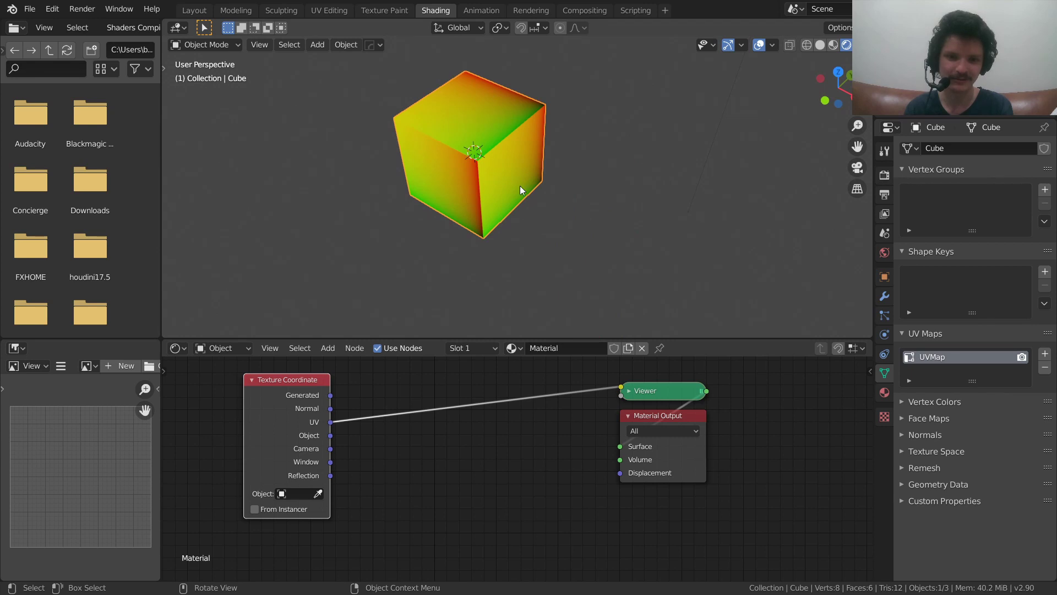
{"action": "middle_click_drag", "start_coordinate": [521, 191], "coordinate": [461, 169]}
{"action": "scroll", "coordinate": [487, 173], "scroll_direction": "up", "scroll_amount": 3}
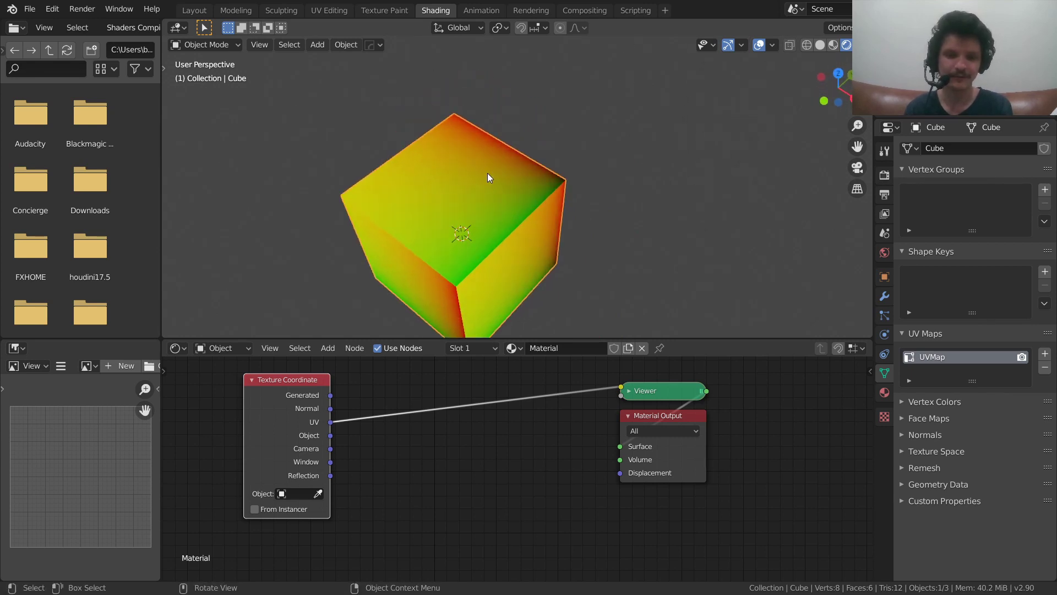
{"action": "key", "text": "Tab"}
{"action": "key", "text": "i"}
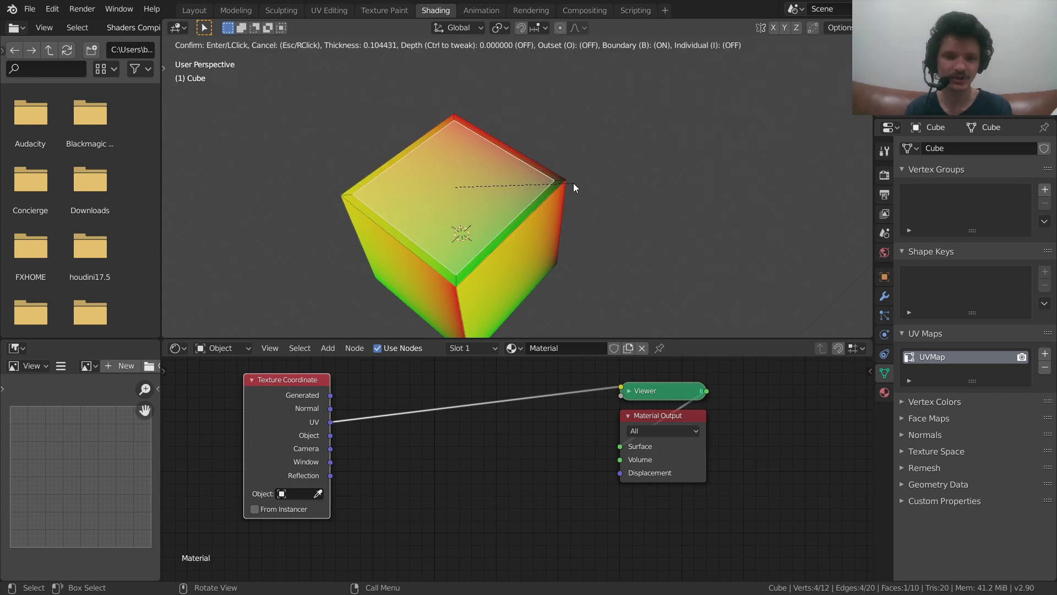
{"action": "left_click", "coordinate": [421, 226]}
{"action": "key", "text": "e"}
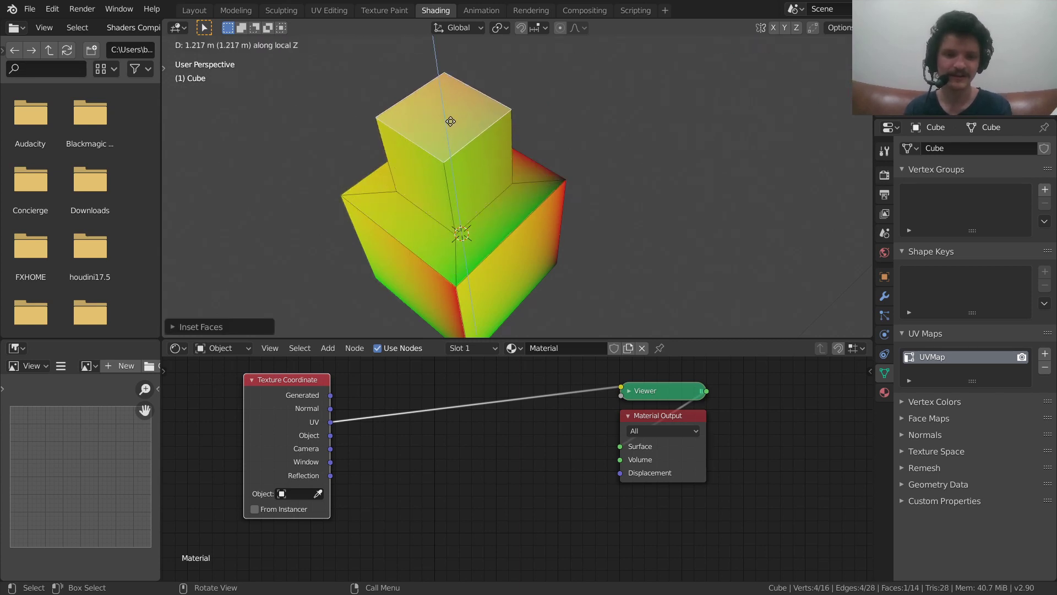
{"action": "left_click", "coordinate": [471, 181]}
{"action": "key", "text": "Tab"}
Replace the extruded cube's UV map with a fresh one so that each face fills the UV square.
{"action": "middle_click_drag", "start_coordinate": [471, 181], "coordinate": [440, 201]}
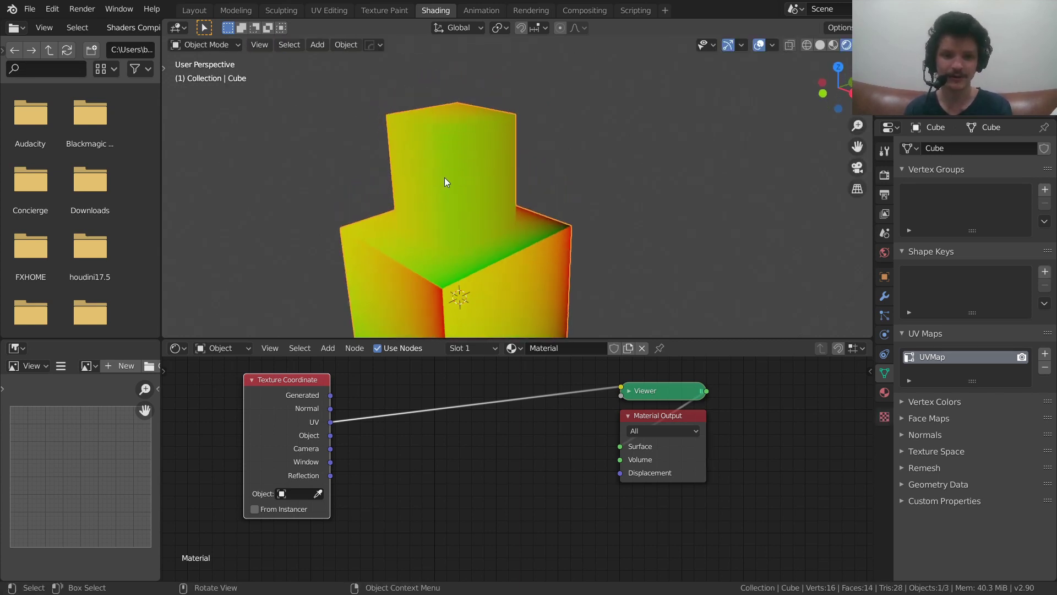
{"action": "left_click", "coordinate": [1044, 367]}
{"action": "key", "text": "ctrl+z"}
{"action": "middle_click_drag", "start_coordinate": [543, 146], "coordinate": [427, 192]}
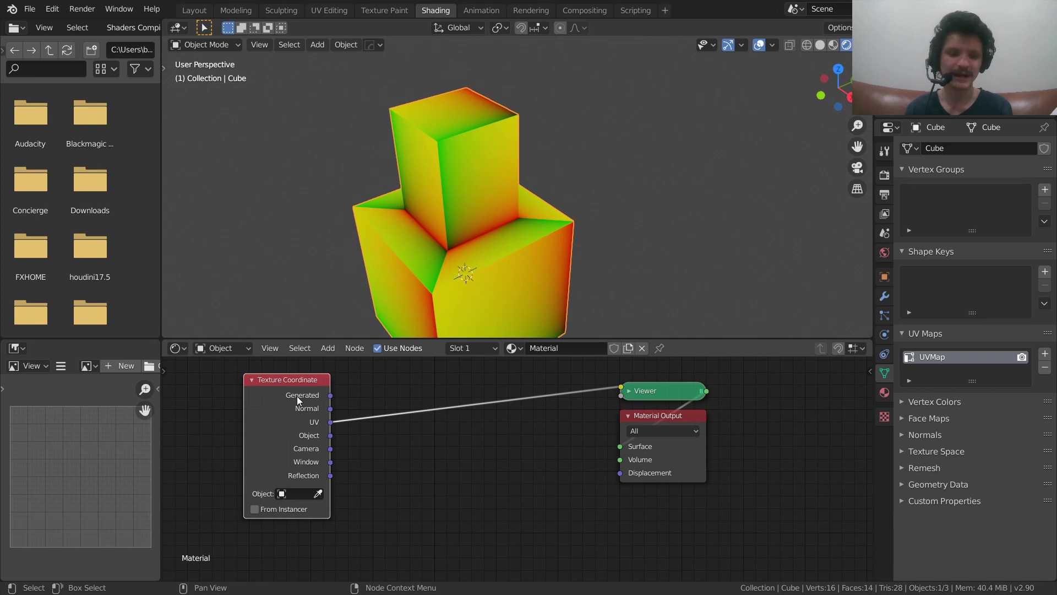
Add a Separate XYZ node after the Texture Coordinate node, feeding it the UV output and spacing the nodes apart.
{"action": "left_click_drag", "start_coordinate": [296, 396], "coordinate": [227, 406]}
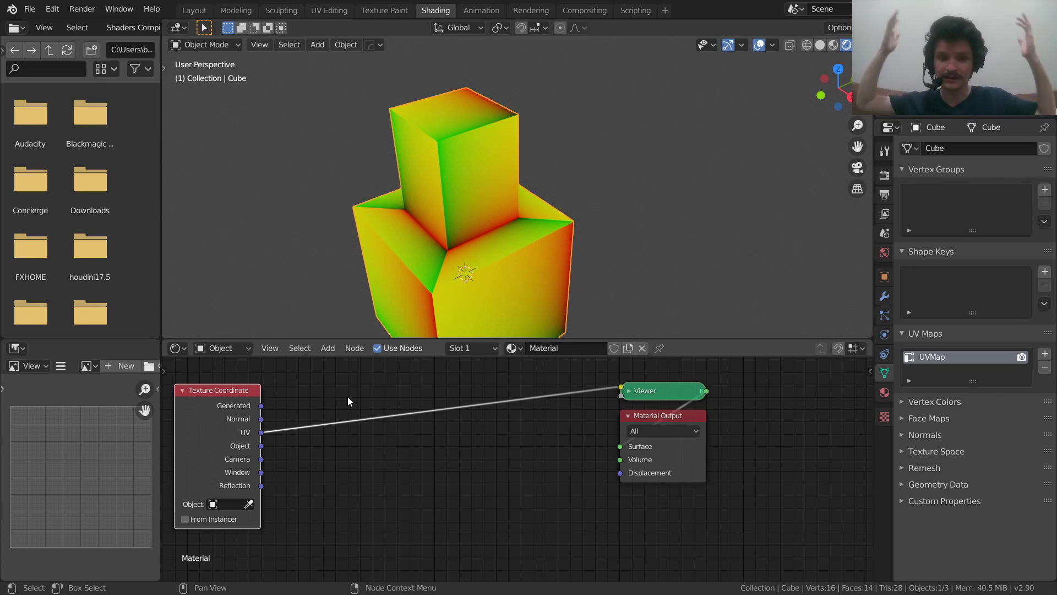
{"action": "key", "text": "shift+a"}
{"action": "left_click", "coordinate": [327, 374]}
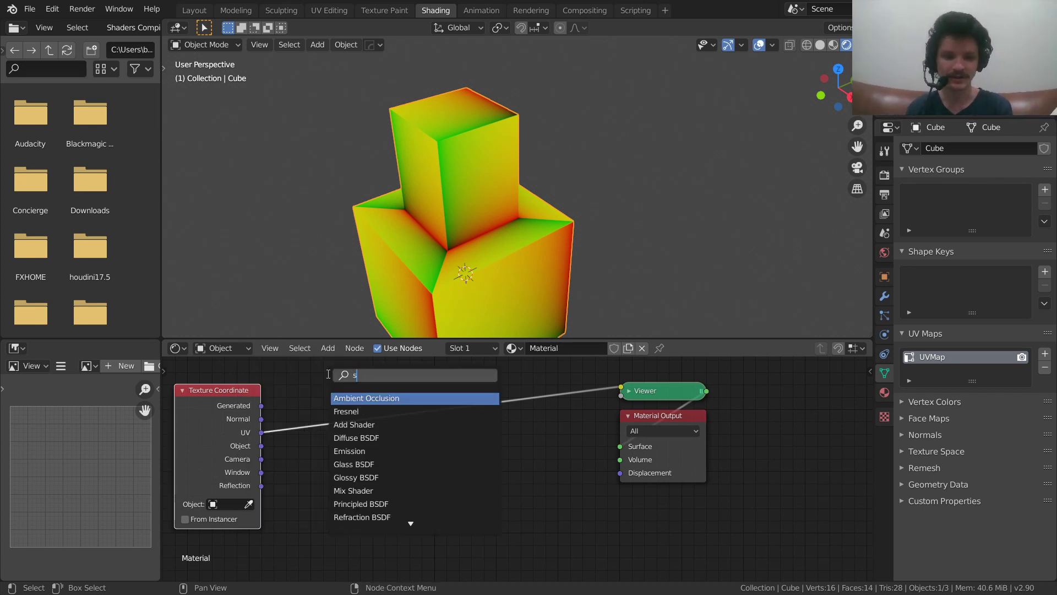
{"action": "type", "text": "sep"}
{"action": "left_click", "coordinate": [371, 425]}
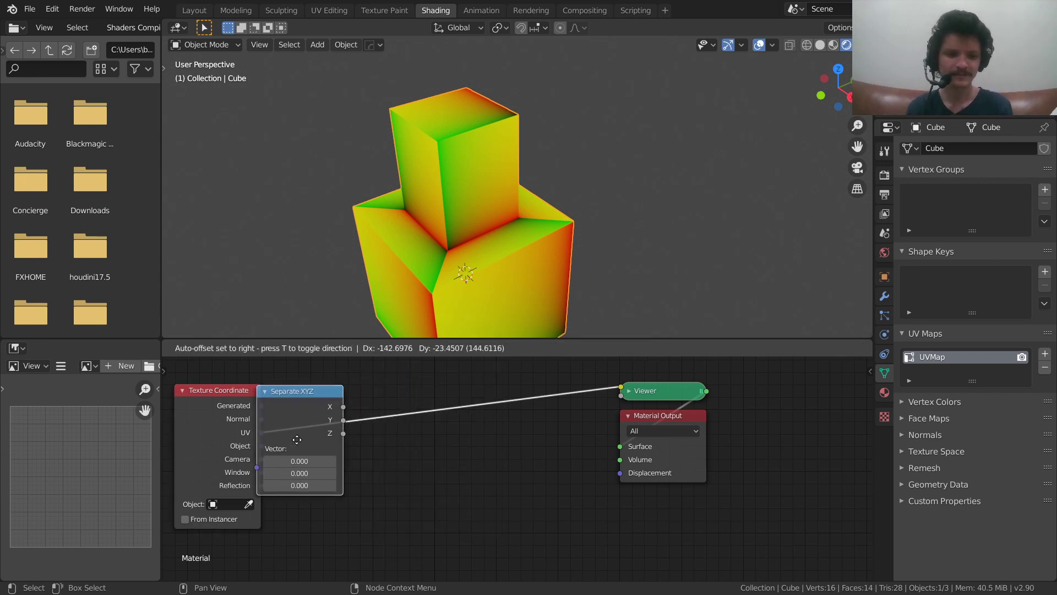
{"action": "left_click", "coordinate": [364, 424]}
{"action": "middle_click_drag", "start_coordinate": [352, 387], "coordinate": [457, 426]}
{"action": "left_click_drag", "start_coordinate": [457, 425], "coordinate": [448, 425]}
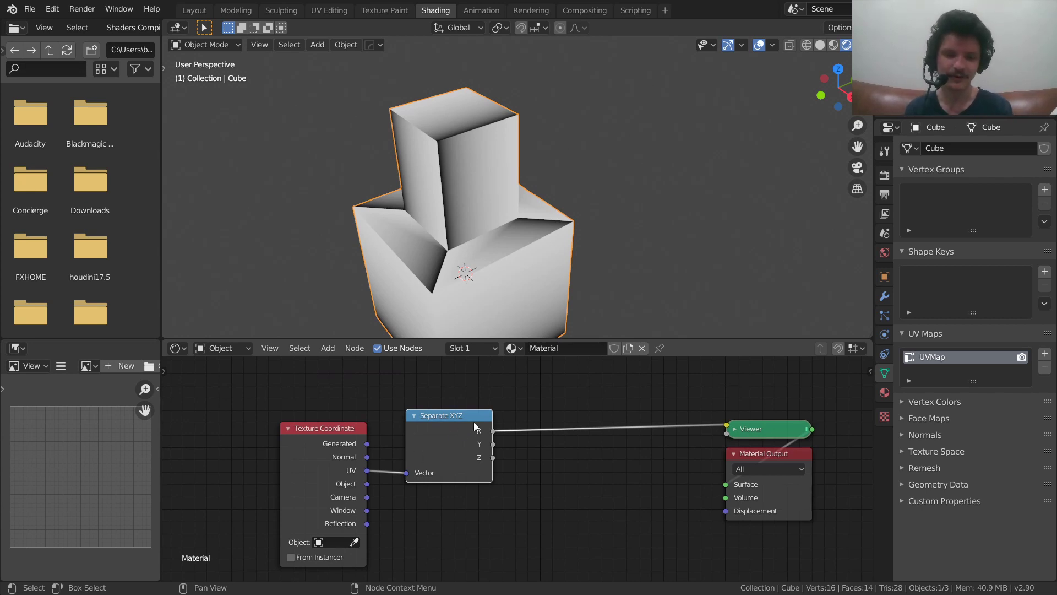
Preview the Separate XYZ node's Y, Z and X outputs in turn on the mesh, finishing with the X output.
{"action": "left_click", "coordinate": [471, 423], "text": "ctrl+shift"}
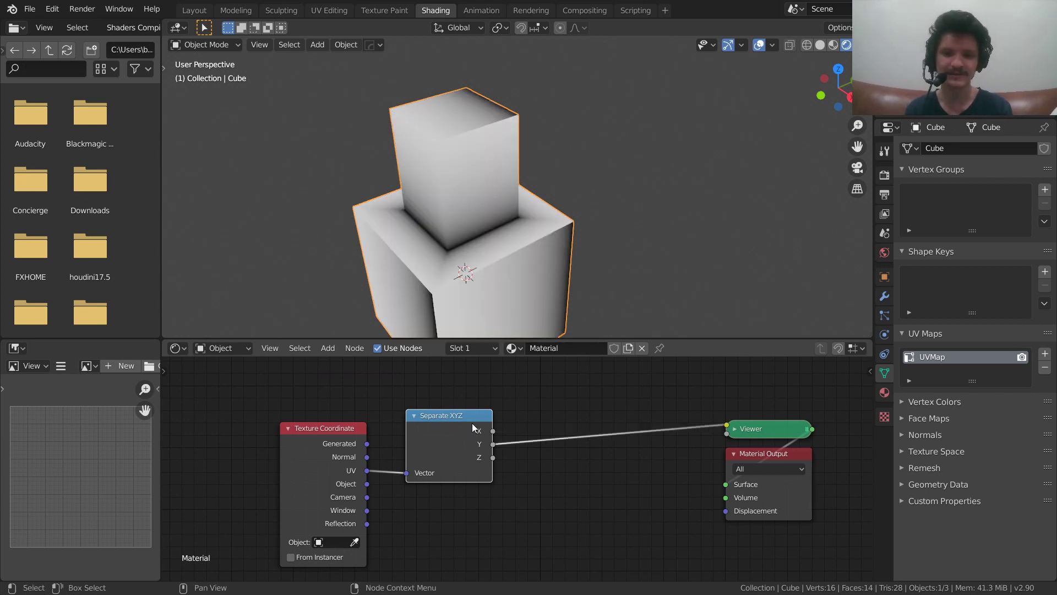
{"action": "left_click", "coordinate": [457, 419], "text": "ctrl+shift"}
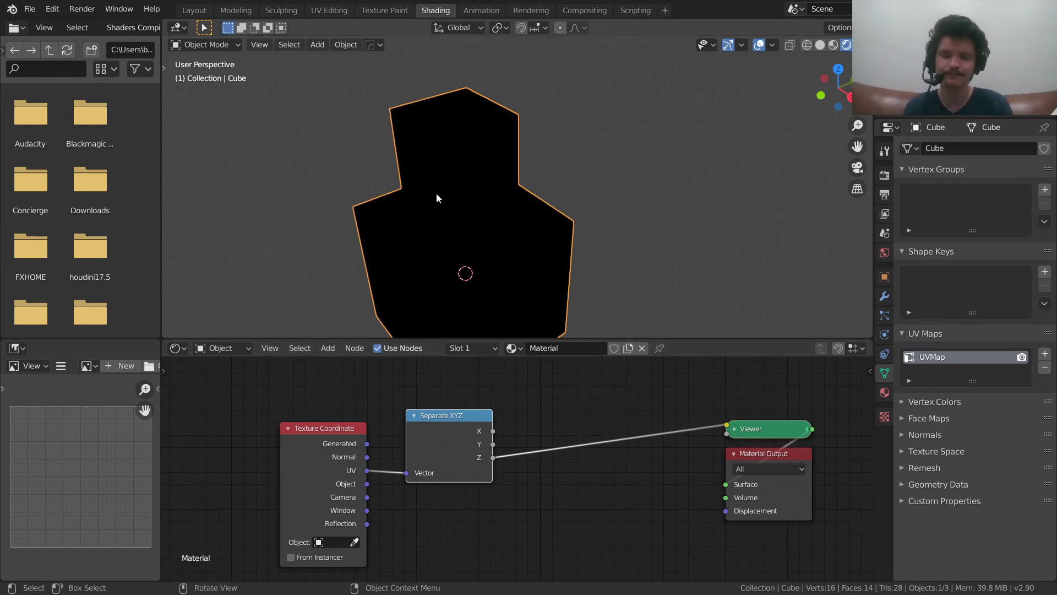
{"action": "left_click", "coordinate": [448, 418], "text": "ctrl+shift"}
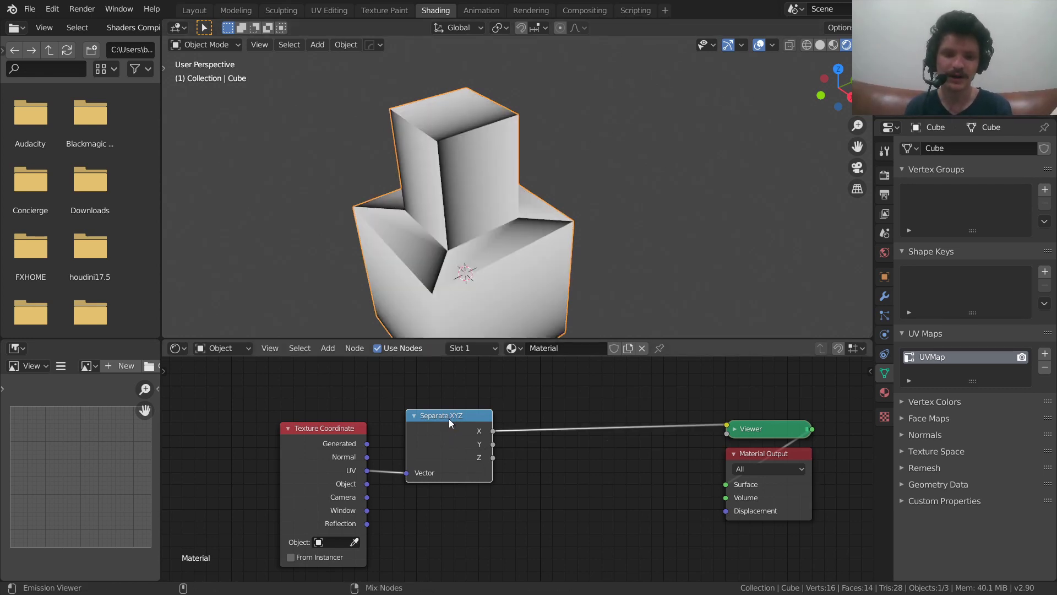
{"action": "left_click", "coordinate": [449, 418], "text": "ctrl+shift"}
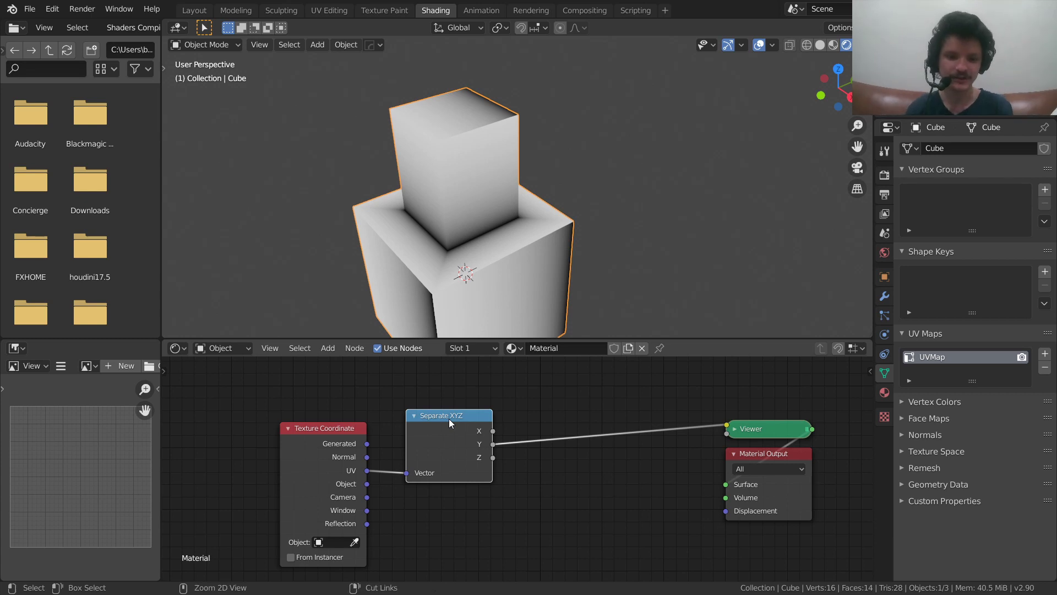
{"action": "left_click", "coordinate": [448, 419], "text": "ctrl+shift"}
{"action": "left_click", "coordinate": [471, 418], "text": "ctrl+shift"}
Insert a Math node between the Separate XYZ node's X output and the Viewer.
{"action": "middle_click_drag", "start_coordinate": [574, 342], "coordinate": [381, 372]}
{"action": "key", "text": "shift+a"}
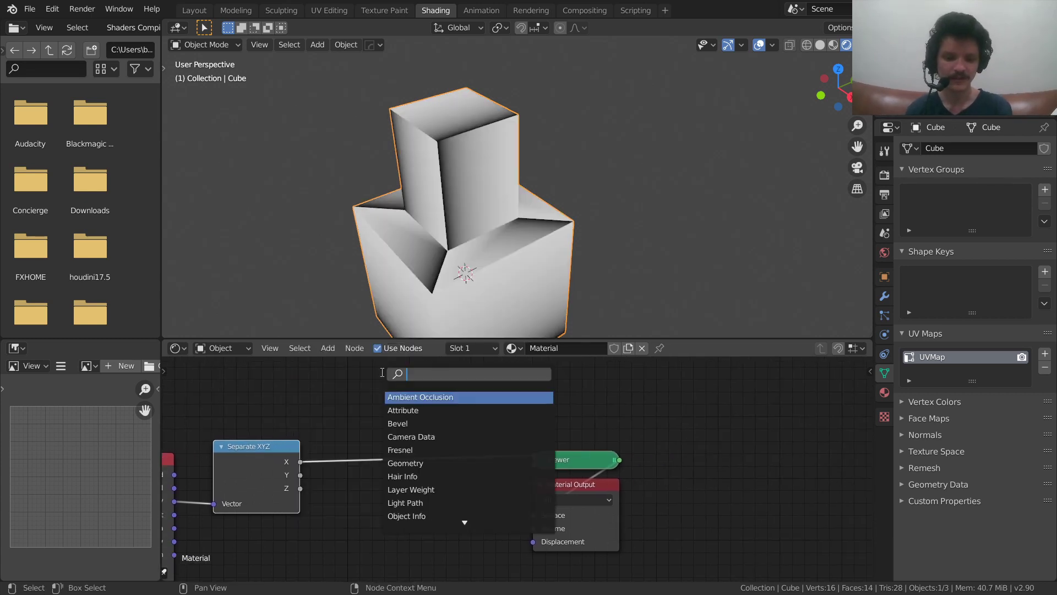
{"action": "type", "text": "math"}
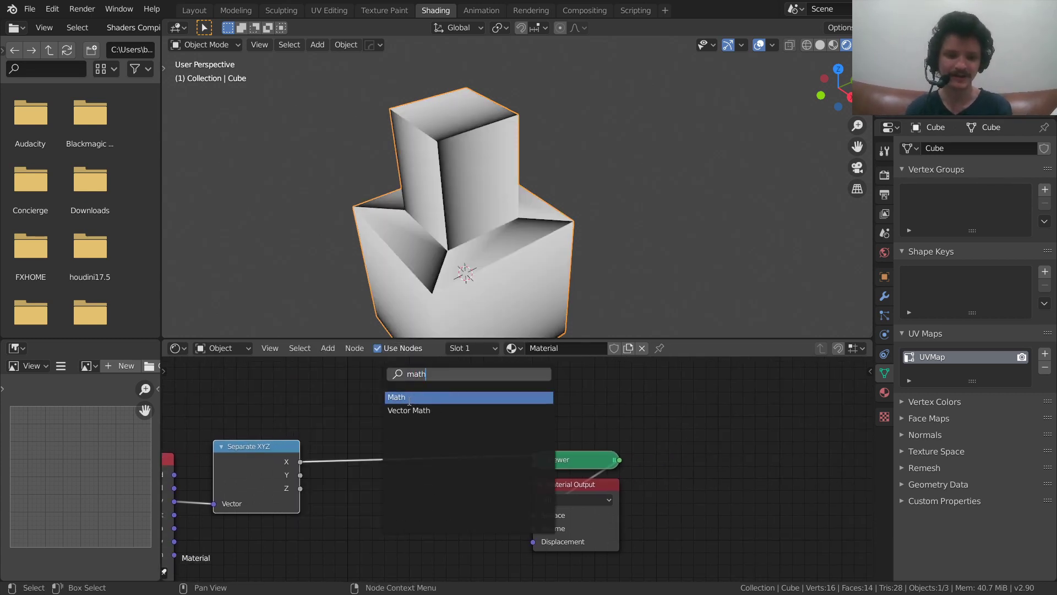
{"action": "left_click", "coordinate": [409, 398]}
{"action": "scroll", "coordinate": [396, 429], "scroll_direction": "up", "scroll_amount": 2}
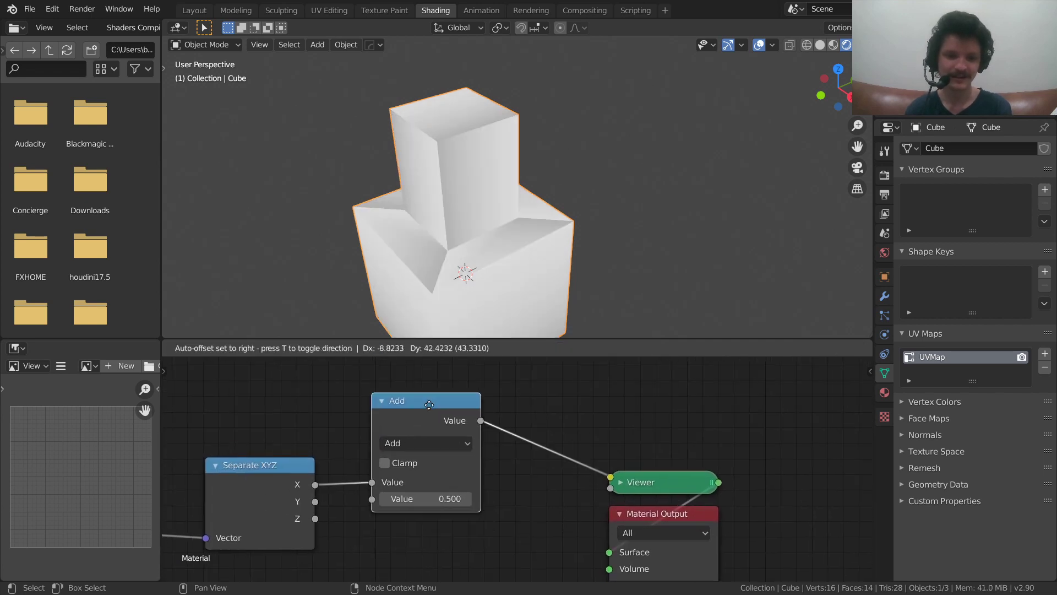
{"action": "left_click", "coordinate": [428, 398]}
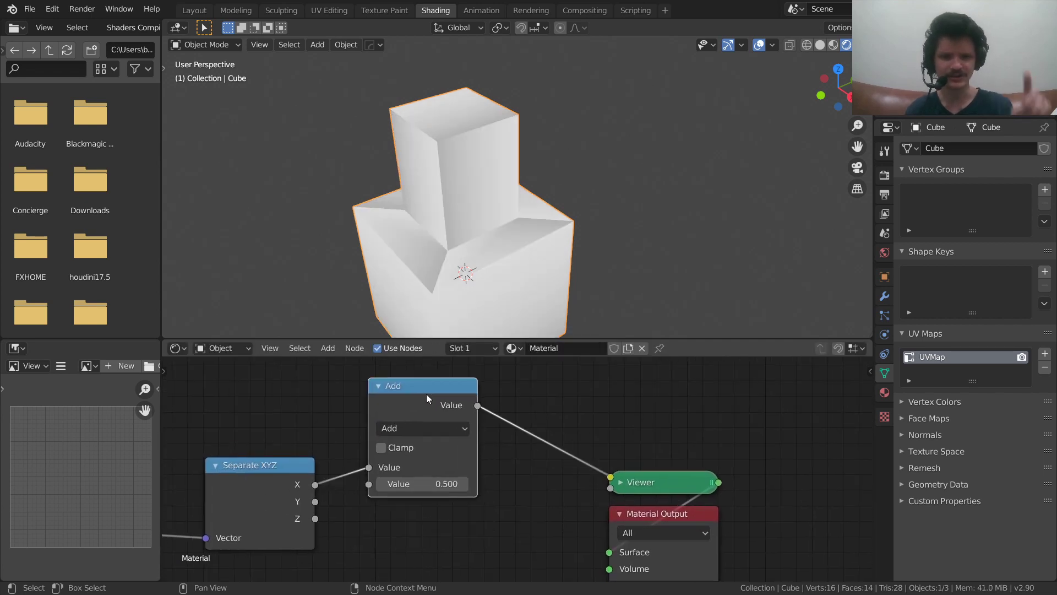
Switch the Math node's operation to Compare and set its Epsilon to 0.41.
{"action": "left_click", "coordinate": [406, 429]}
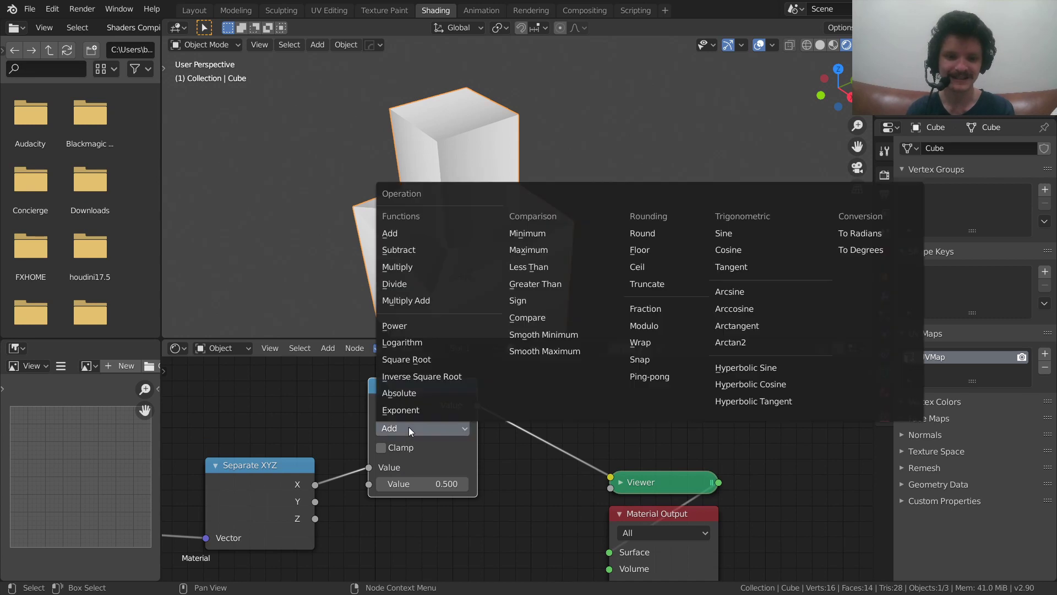
{"action": "left_click", "coordinate": [529, 318]}
{"action": "key", "text": "KP_Decimal"}
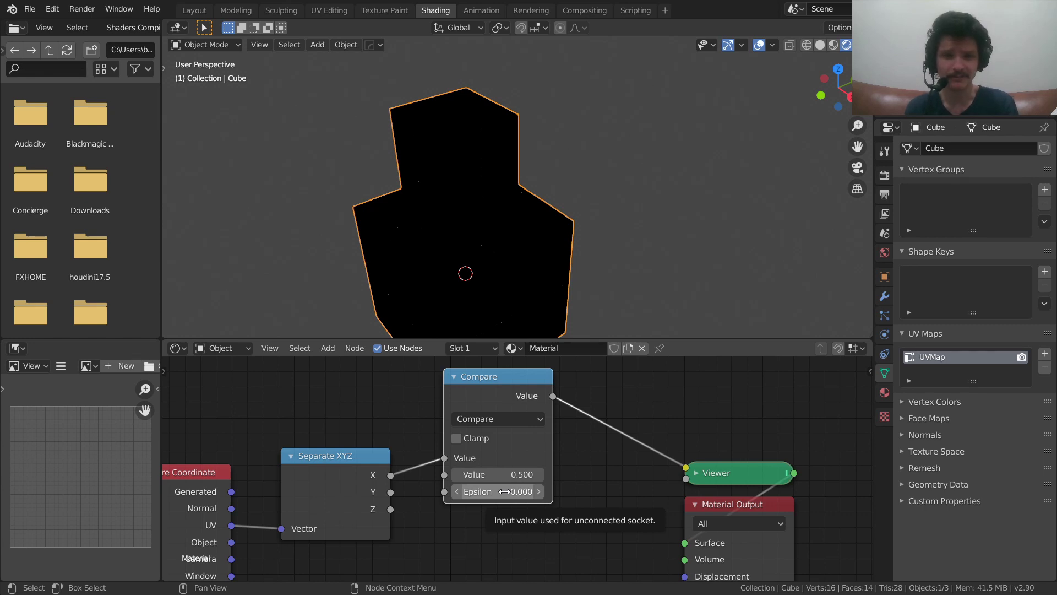
{"action": "left_click_drag", "start_coordinate": [504, 492], "coordinate": [546, 491]}
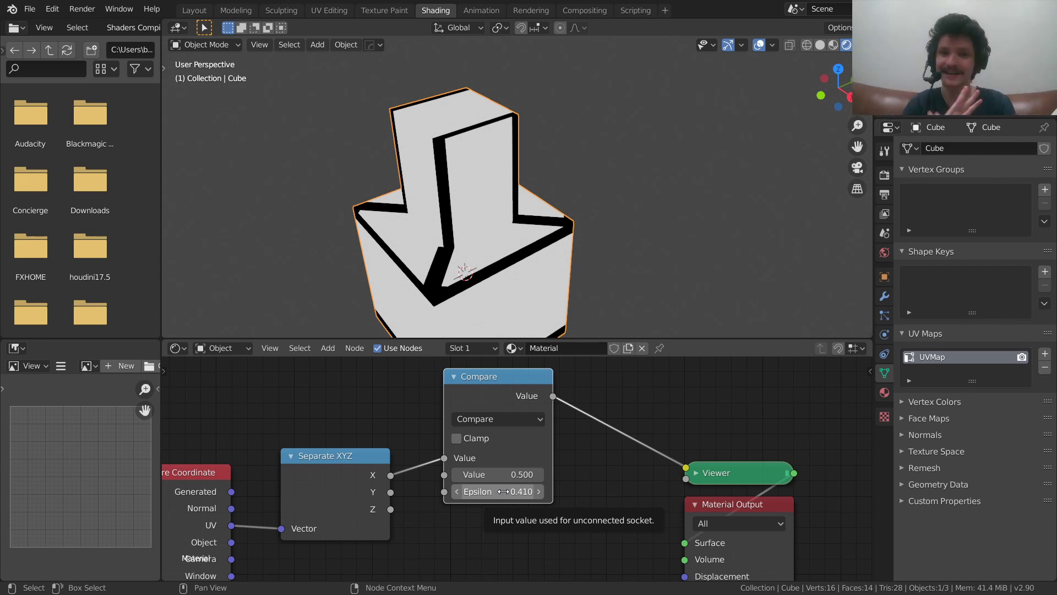
Duplicate the Compare node below the original and feed its first Value input from the Separate XYZ node's Y output.
{"action": "middle_click_drag", "start_coordinate": [503, 491], "coordinate": [498, 466]}
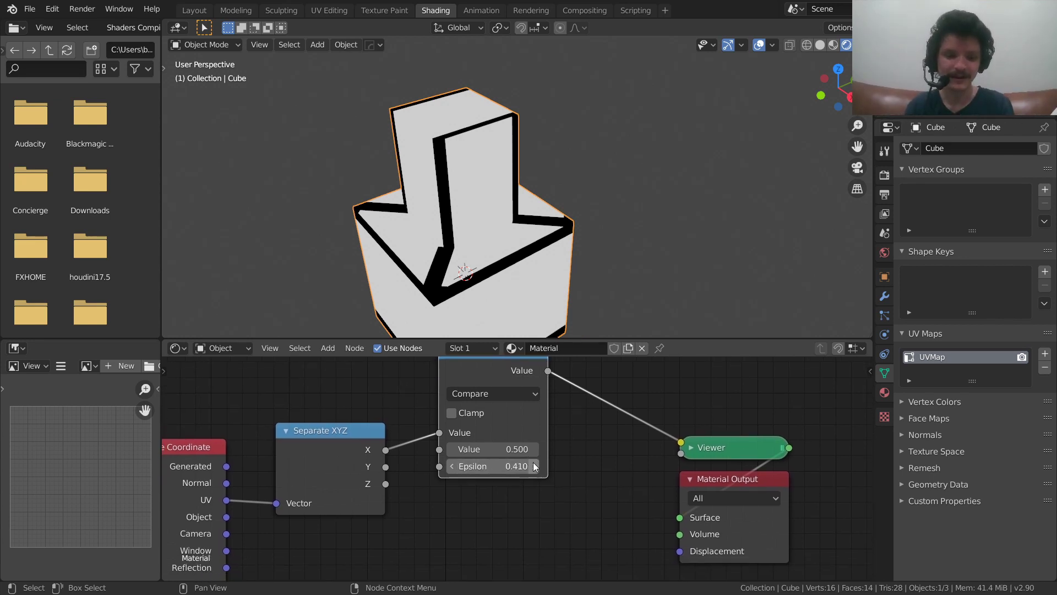
{"action": "key", "text": "shift+d"}
{"action": "left_click", "coordinate": [524, 524]}
{"action": "middle_click_drag", "start_coordinate": [525, 524], "coordinate": [587, 456]}
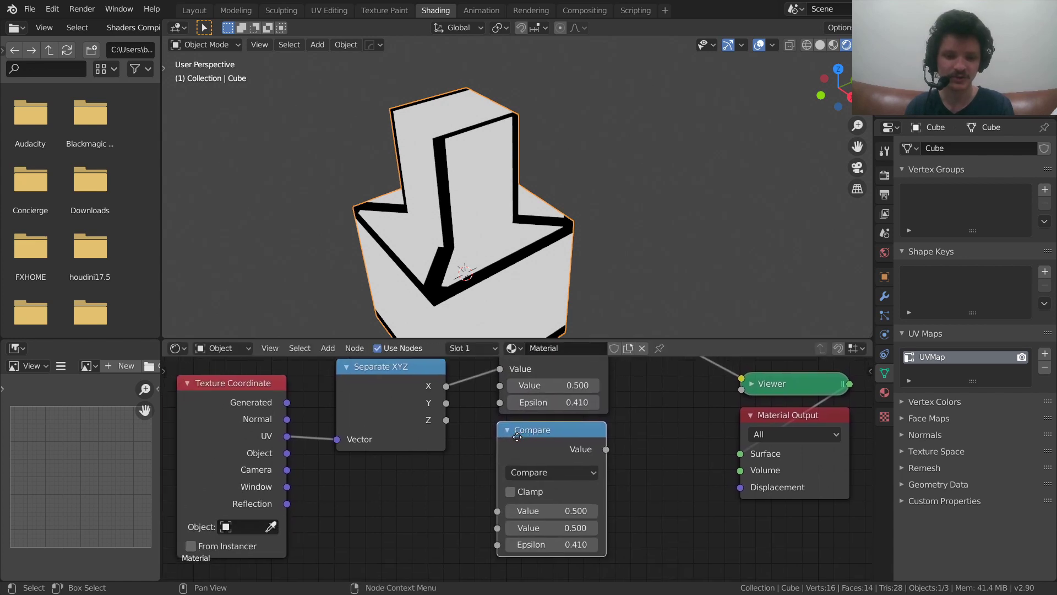
{"action": "left_click_drag", "start_coordinate": [447, 398], "coordinate": [505, 507]}
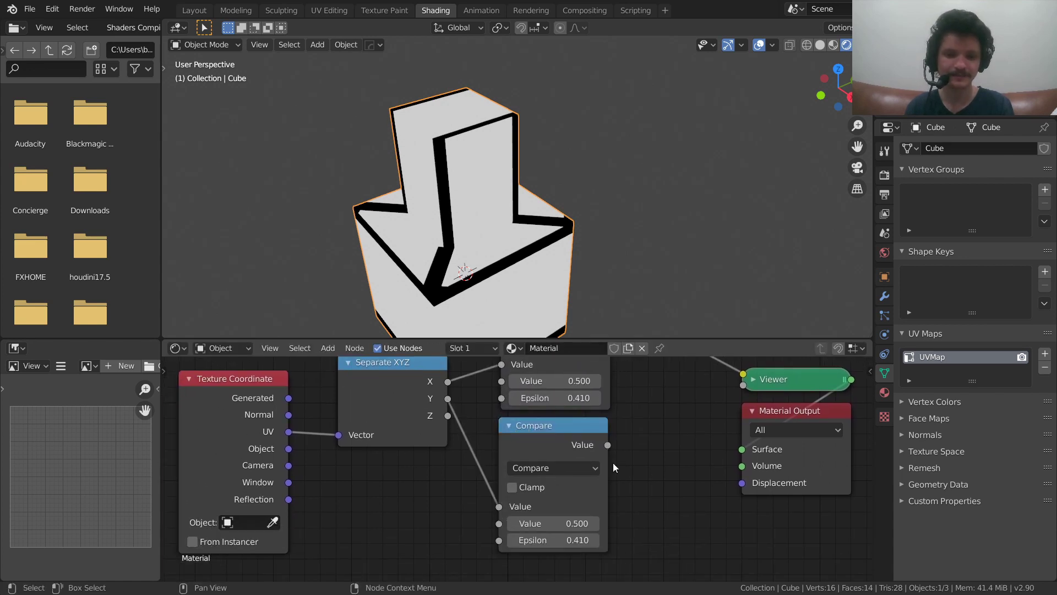
Preview the Y and X Compare nodes in turn on the mesh, finishing with the Y one.
{"action": "middle_click_drag", "start_coordinate": [584, 425], "coordinate": [514, 461]}
{"action": "left_click", "coordinate": [510, 464], "text": "ctrl+shift"}
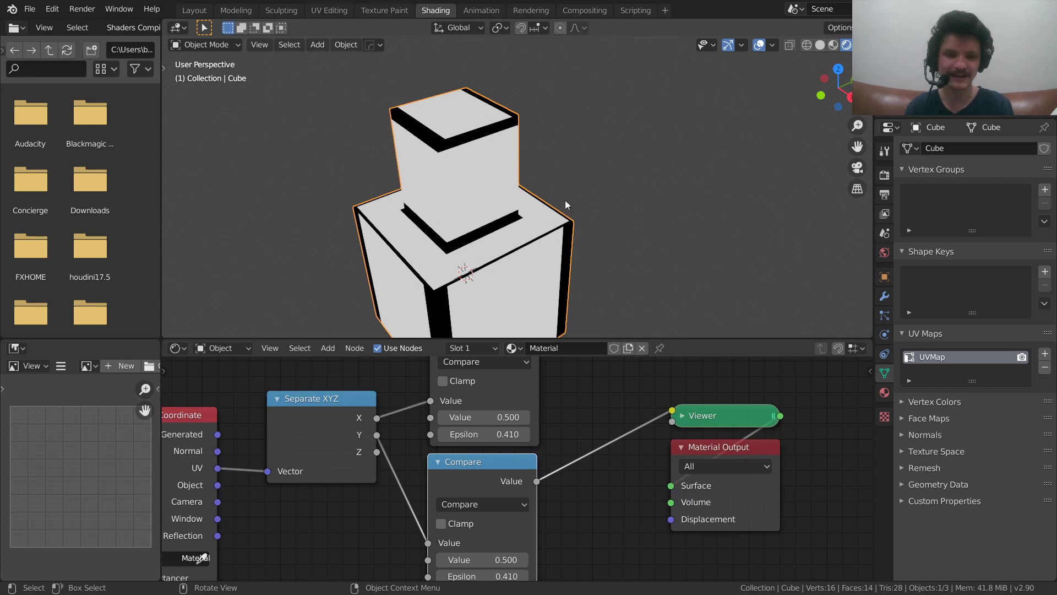
{"action": "middle_click_drag", "start_coordinate": [486, 424], "coordinate": [466, 475]}
{"action": "left_click", "coordinate": [465, 495], "text": "ctrl+shift"}
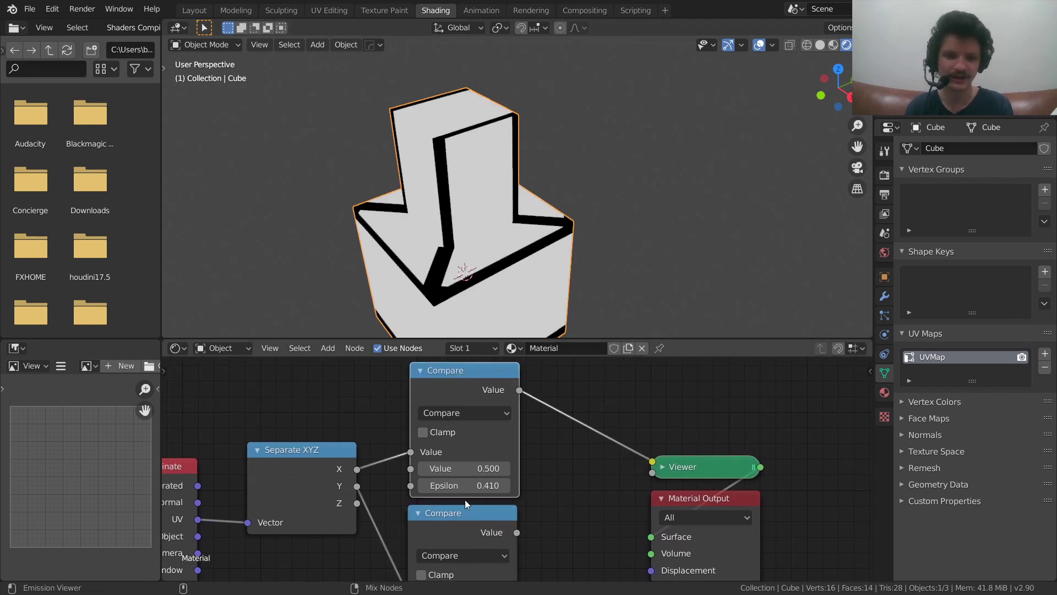
{"action": "left_click", "coordinate": [467, 514], "text": "ctrl+shift"}
Add a Value node beneath the Separate XYZ node.
{"action": "middle_click_drag", "start_coordinate": [372, 490], "coordinate": [491, 421]}
{"action": "key", "text": "shift+a"}
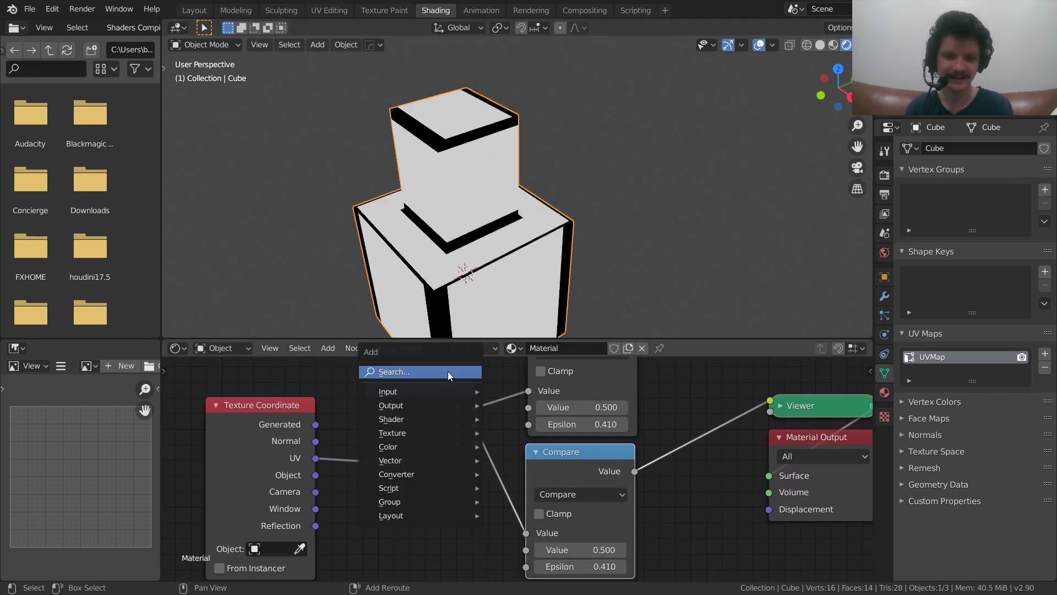
{"action": "left_click", "coordinate": [448, 371]}
{"action": "type", "text": "val"}
{"action": "key", "text": "Return"}
{"action": "left_click", "coordinate": [448, 527]}
Link the Value node's output to the Epsilon inputs of both Compare nodes.
{"action": "left_click_drag", "start_coordinate": [461, 518], "coordinate": [465, 523]}
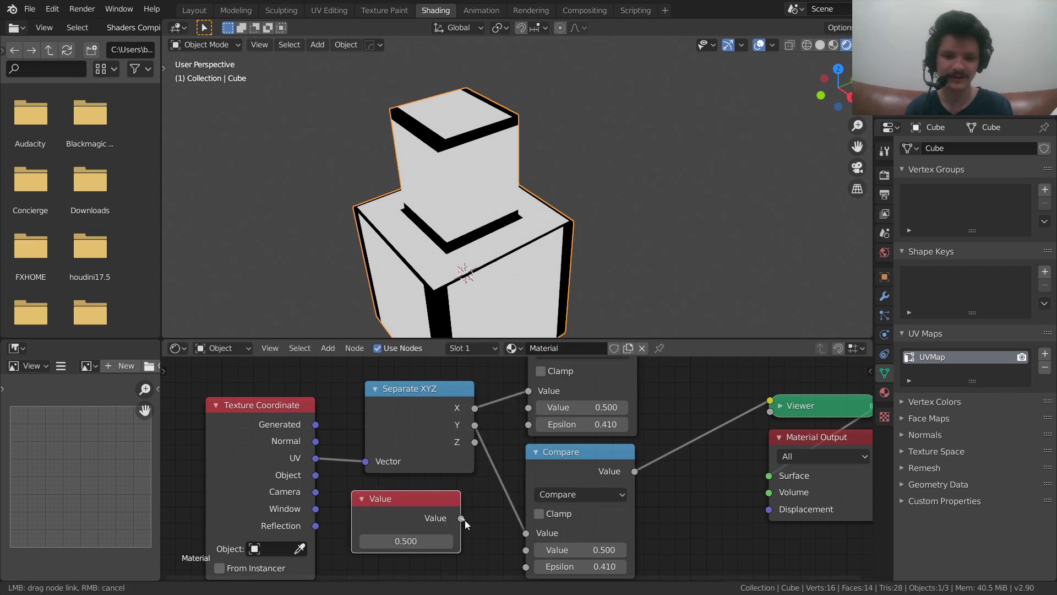
{"action": "left_click_drag", "start_coordinate": [511, 559], "coordinate": [523, 565]}
{"action": "left_click_drag", "start_coordinate": [528, 425], "coordinate": [462, 518]}
{"action": "middle_click_drag", "start_coordinate": [405, 519], "coordinate": [319, 506]}
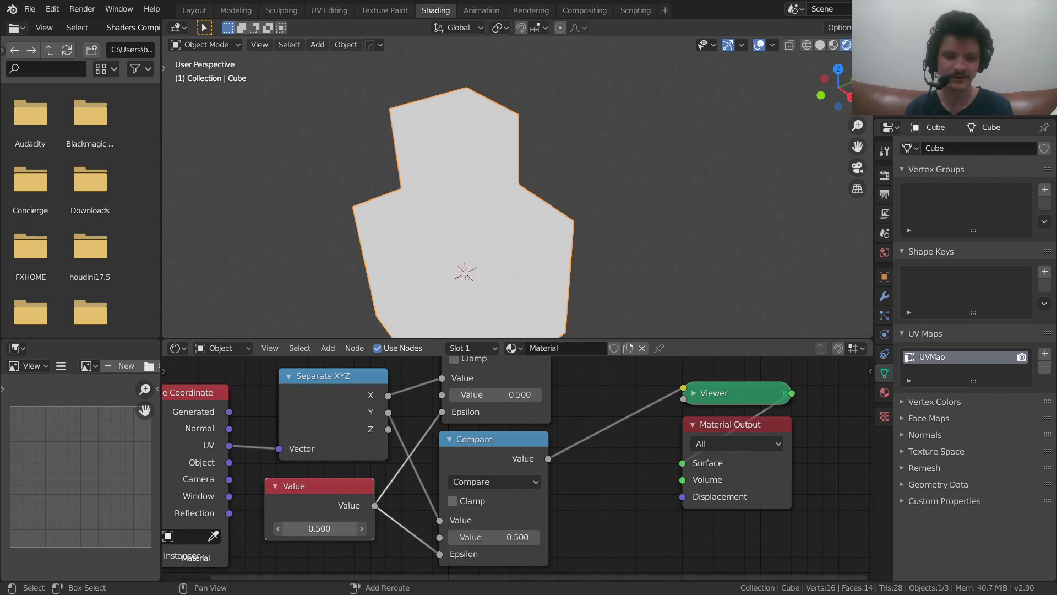
Set the Value node to 0.35 and preview both Compare nodes in turn, finishing with the Y one.
{"action": "left_click_drag", "start_coordinate": [330, 528], "coordinate": [302, 528]}
{"action": "middle_click_drag", "start_coordinate": [396, 418], "coordinate": [371, 474]}
{"action": "left_click", "coordinate": [471, 379], "text": "ctrl+shift"}
{"action": "left_click", "coordinate": [472, 493], "text": "ctrl+shift"}
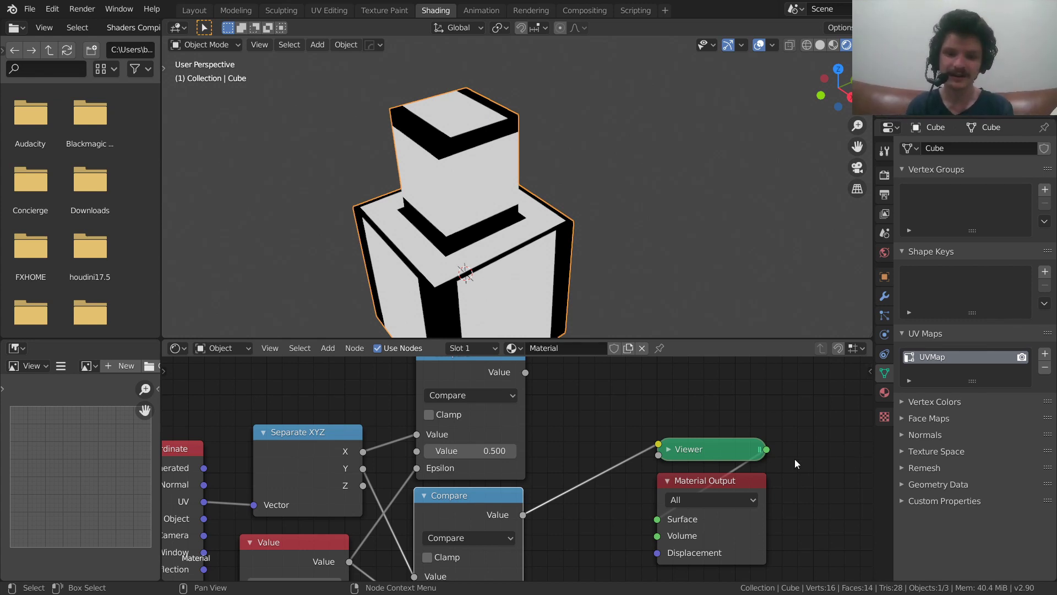
Insert a copy of the Compare node before the Viewer, set it to Multiply, and feed it both Compare outputs.
{"action": "middle_click_drag", "start_coordinate": [795, 458], "coordinate": [562, 424]}
{"action": "left_click", "coordinate": [690, 427]}
{"action": "scroll", "coordinate": [444, 424], "scroll_direction": "down", "scroll_amount": 2}
{"action": "left_click", "coordinate": [411, 389]}
{"action": "key", "text": "shift+d"}
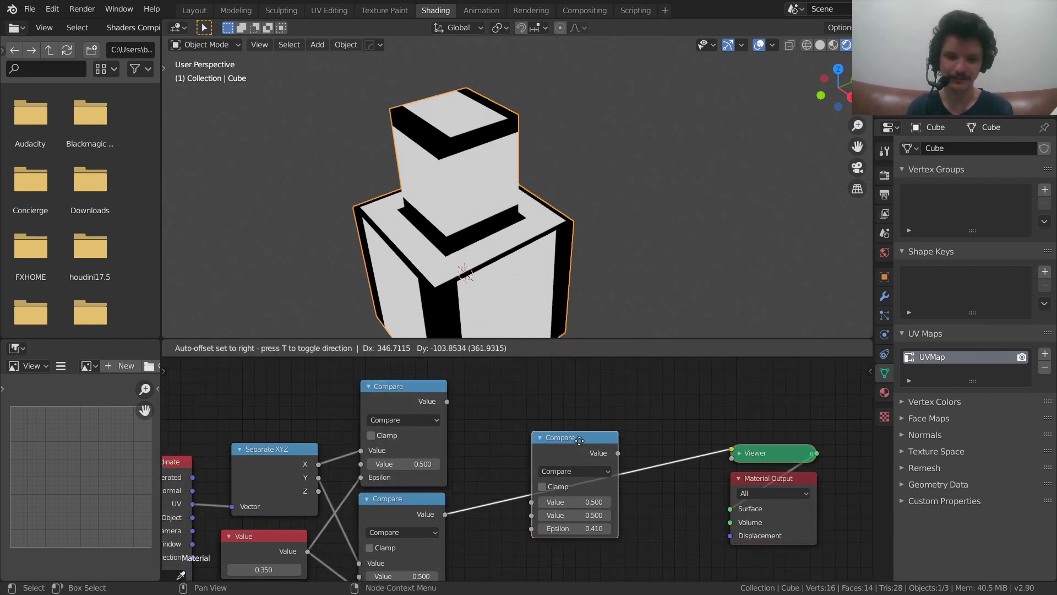
{"action": "left_click", "coordinate": [580, 468]}
{"action": "left_click", "coordinate": [580, 468]}
{"action": "key", "text": "m"}
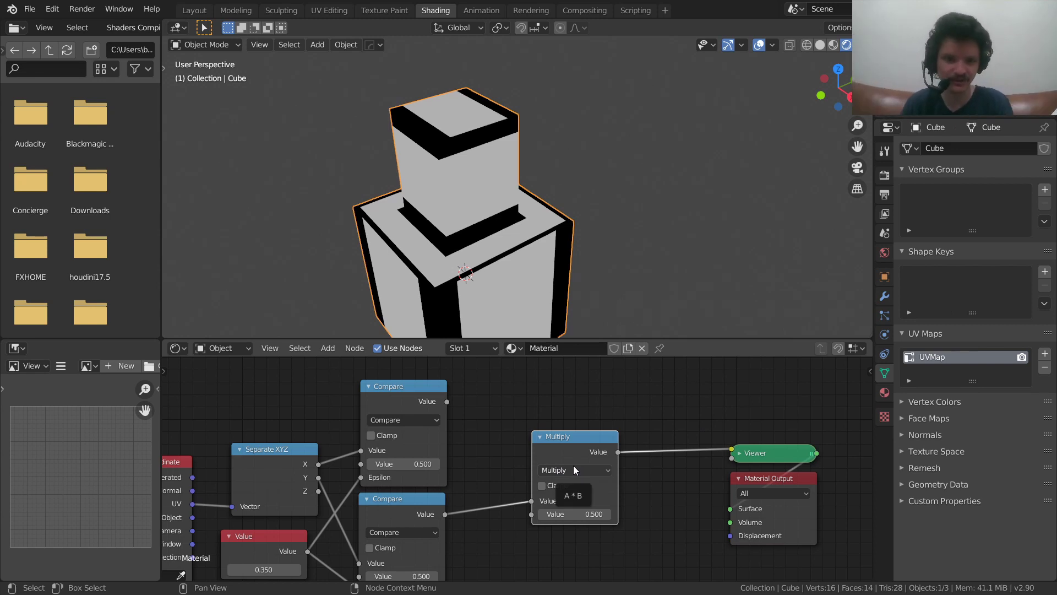
{"action": "mouse_move", "coordinate": [449, 402]}
{"action": "left_mouse_down"}
{"action": "mouse_move", "coordinate": [530, 490]}
{"action": "mouse_move", "coordinate": [533, 515]}
{"action": "left_mouse_up"}
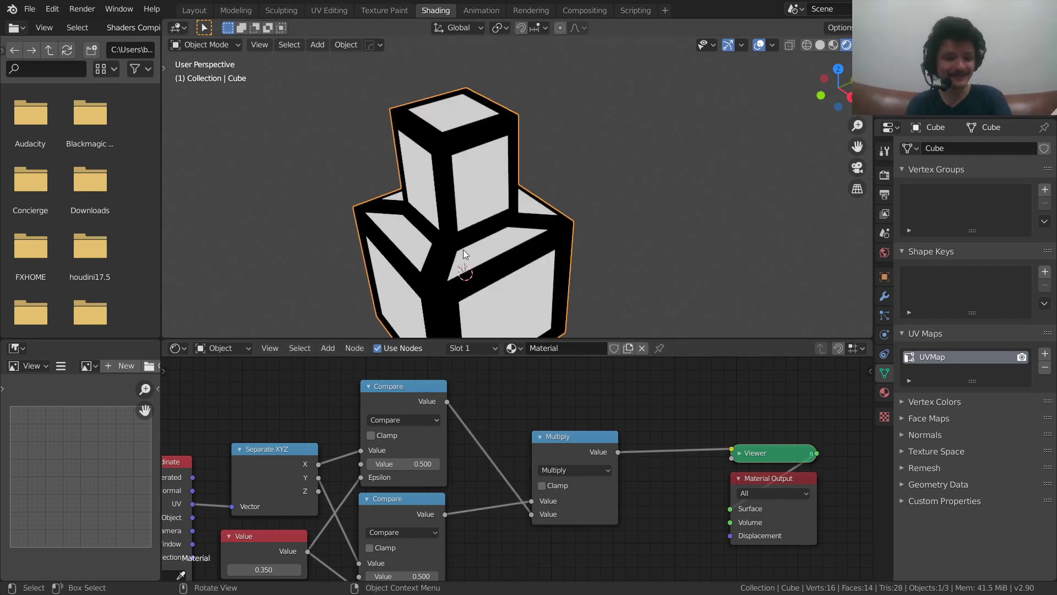
Leave fullscreen, switch scenes in OBS, and return to Blender in fullscreen.
{"action": "key", "text": "q"}
{"action": "left_click", "coordinate": [428, 307]}
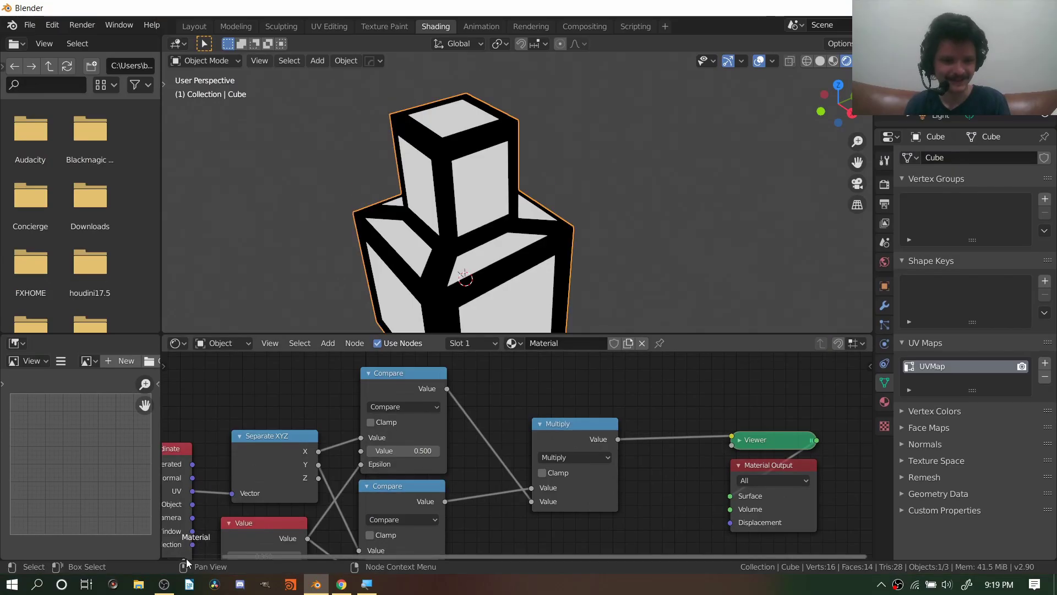
{"action": "left_click", "coordinate": [166, 584]}
{"action": "left_click", "coordinate": [36, 524]}
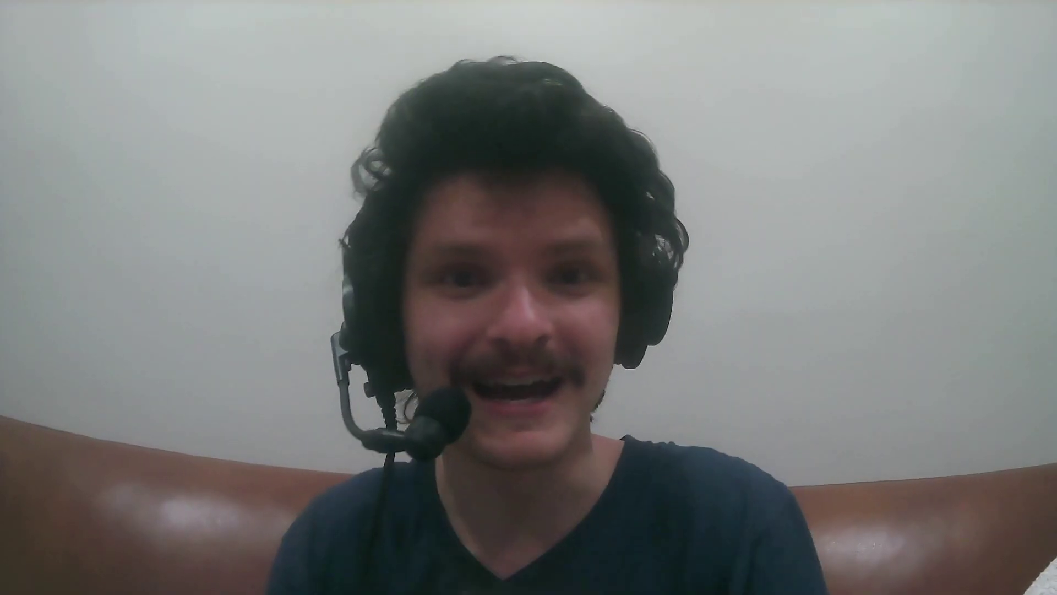
{"action": "left_click", "coordinate": [22, 506]}
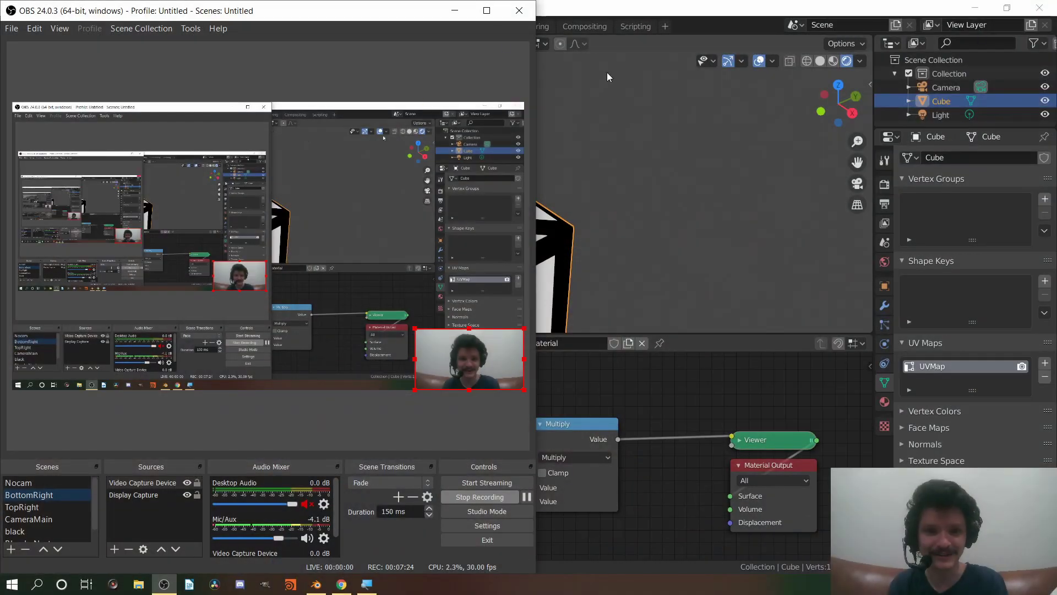
{"action": "left_click", "coordinate": [462, 14]}
{"action": "key", "text": "q"}
{"action": "mouse_move", "coordinate": [482, 187]}
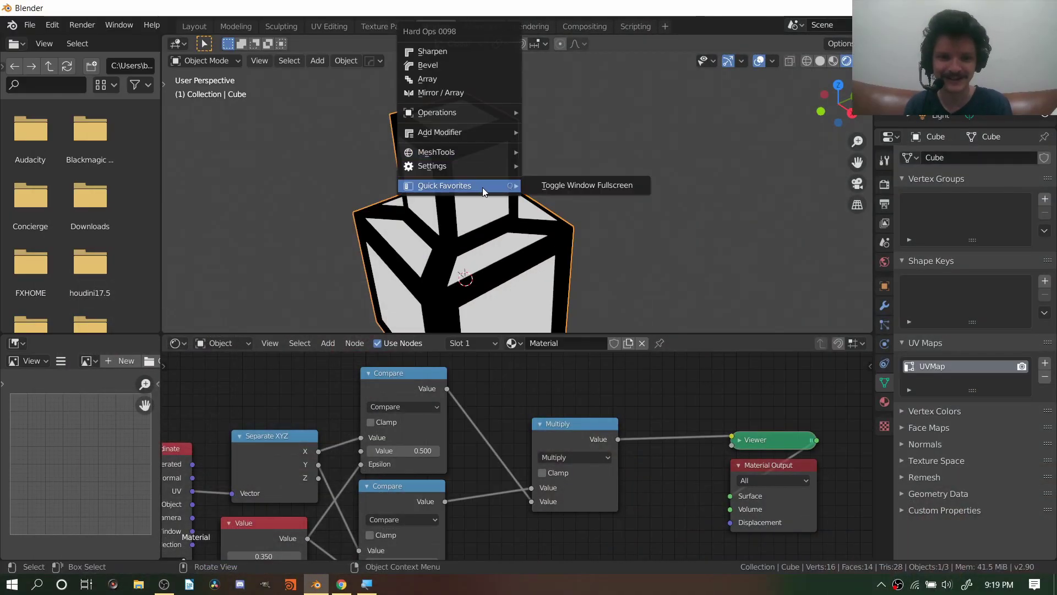
{"action": "left_click", "coordinate": [583, 186]}
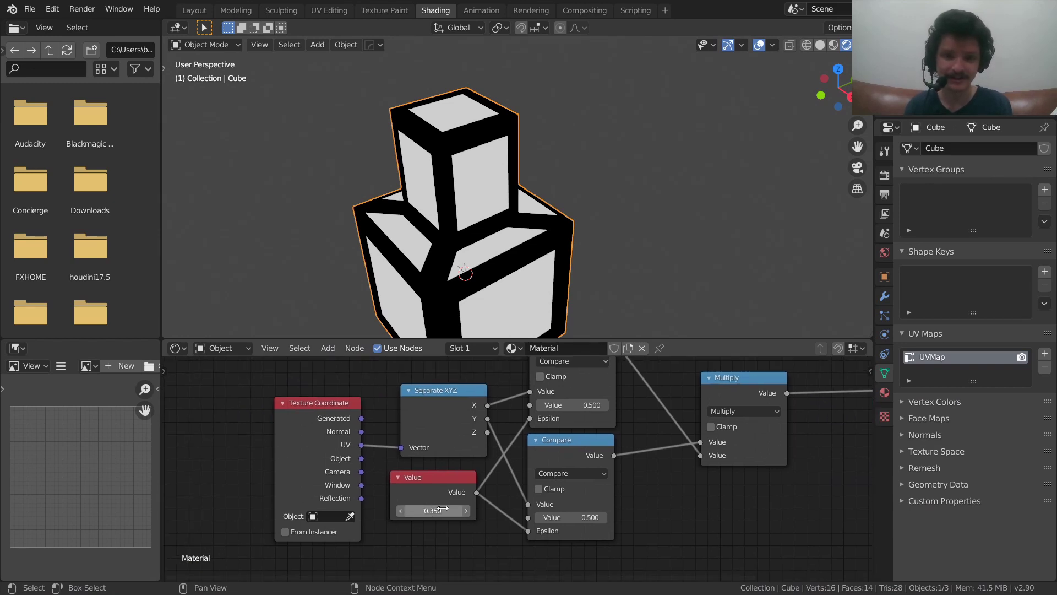
Set the Value node to 0.43 and insert an Invert node between the Multiply node and the Viewer.
{"action": "left_click_drag", "start_coordinate": [419, 511], "coordinate": [441, 511]}
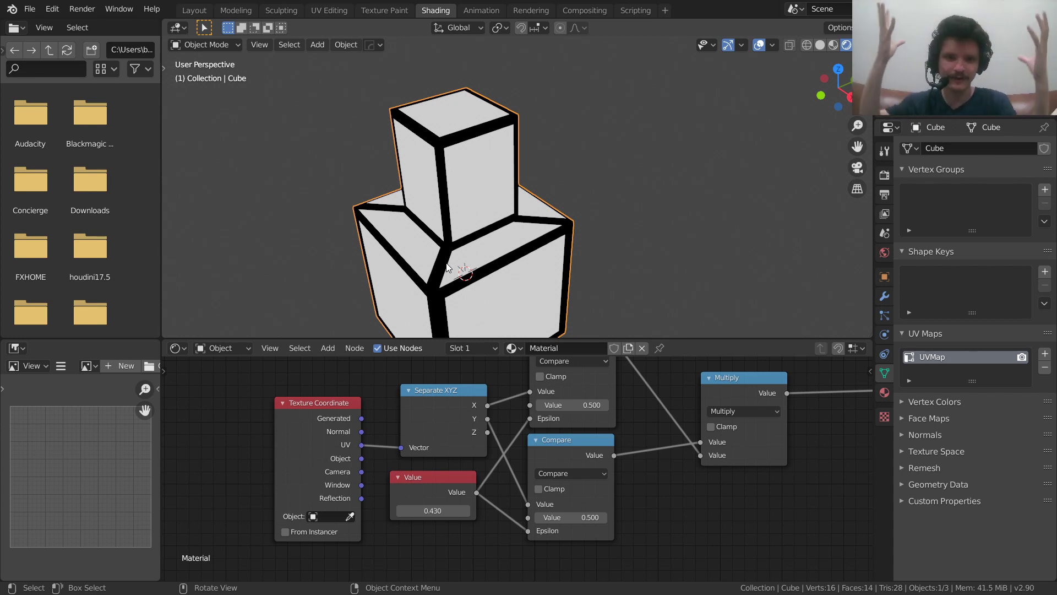
{"action": "middle_click_drag", "start_coordinate": [838, 377], "coordinate": [543, 414]}
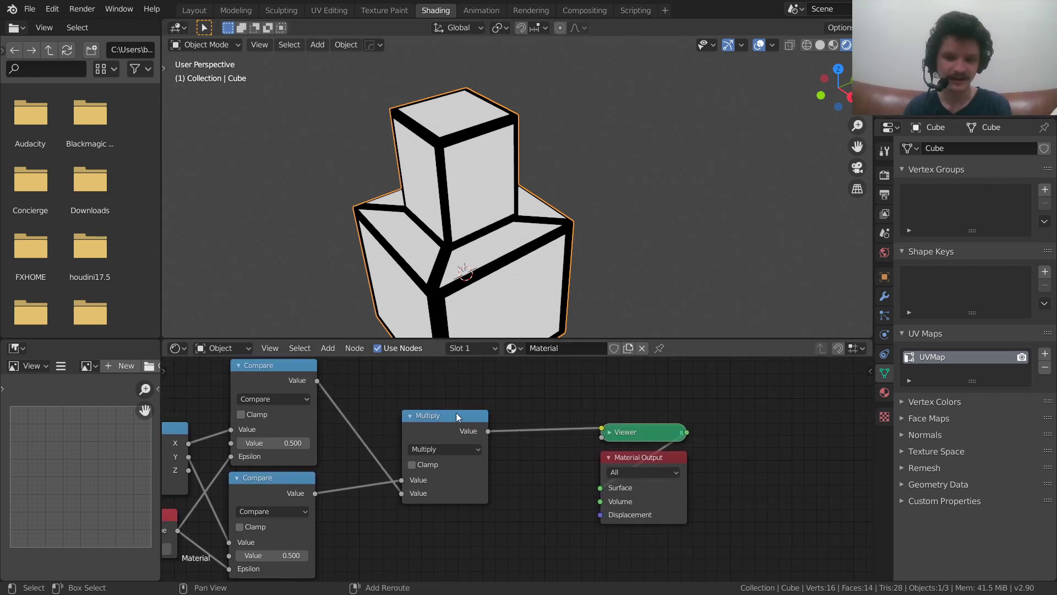
{"action": "key", "text": "shift+a"}
{"action": "left_click", "coordinate": [528, 382]}
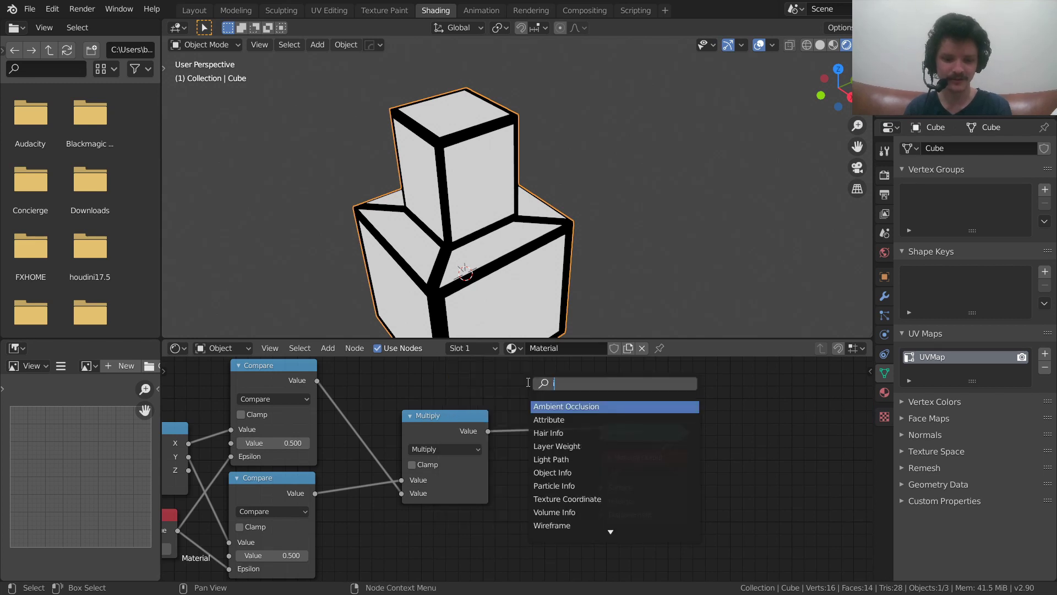
{"action": "type", "text": "inv"}
{"action": "left_click", "coordinate": [552, 406]}
{"action": "left_click", "coordinate": [552, 408]}
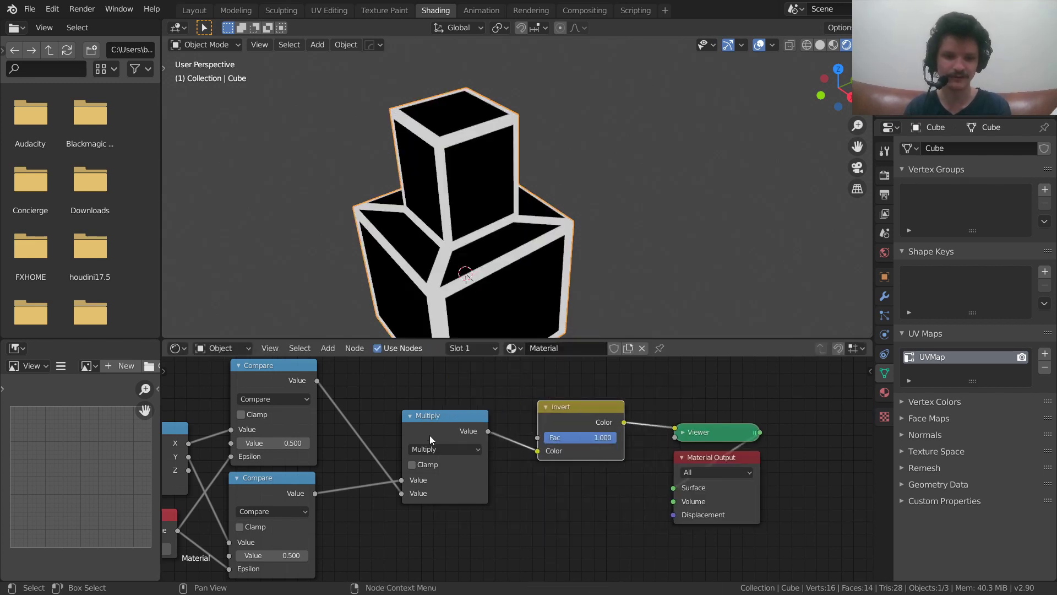
Add a Wireframe node above the Invert node and link its Fac output to the Material Output's Surface input.
{"action": "middle_click_drag", "start_coordinate": [487, 410], "coordinate": [504, 482]}
{"action": "key", "text": "shift+a"}
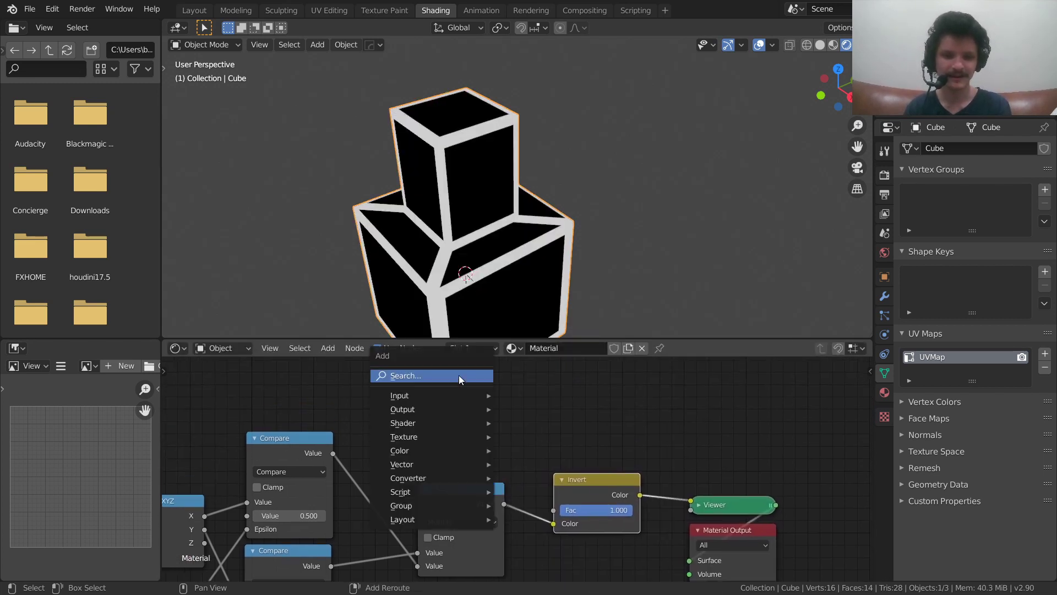
{"action": "left_click", "coordinate": [458, 375]}
{"action": "type", "text": "wir"}
{"action": "key", "text": "Return"}
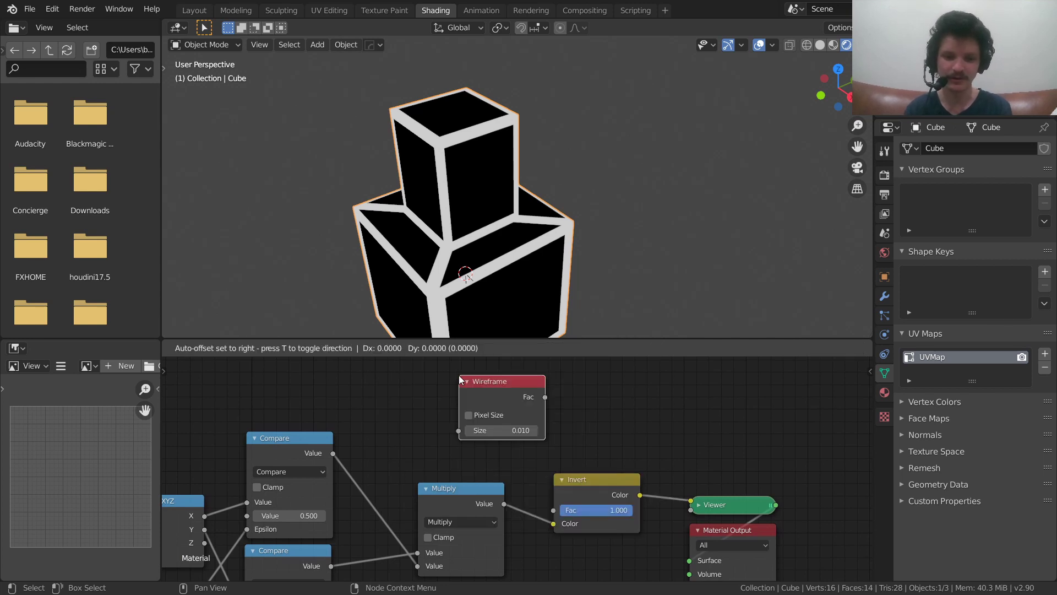
{"action": "left_click", "coordinate": [461, 379]}
{"action": "left_click_drag", "start_coordinate": [546, 397], "coordinate": [689, 560]}
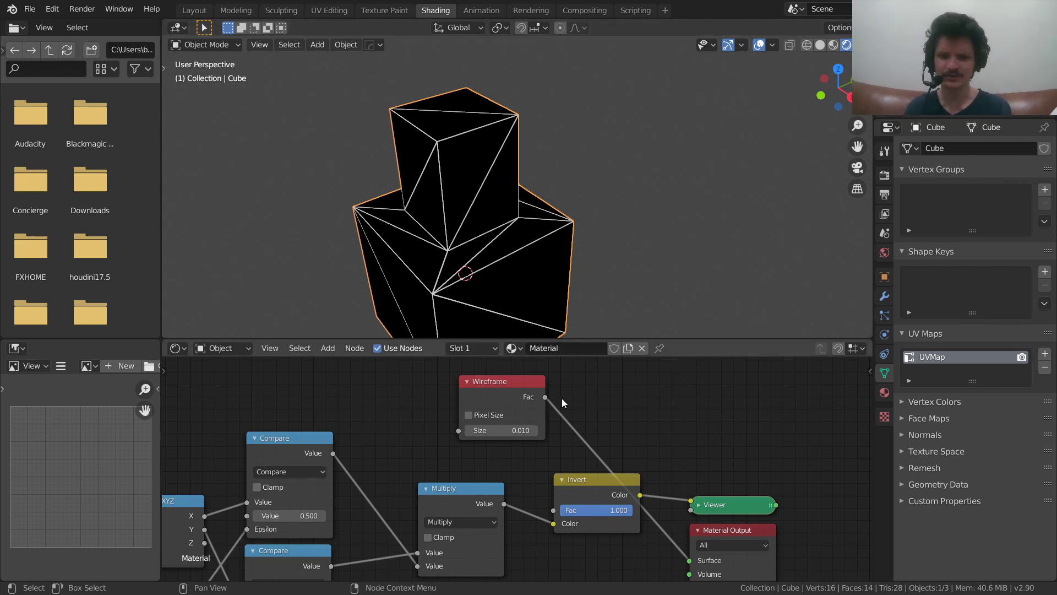
Cut the Wireframe node's link, delete that node, and preview the Invert output on the mesh again.
{"action": "right_click_drag", "start_coordinate": [566, 440], "coordinate": [598, 445], "text": "ctrl"}
{"action": "left_click", "coordinate": [576, 477]}
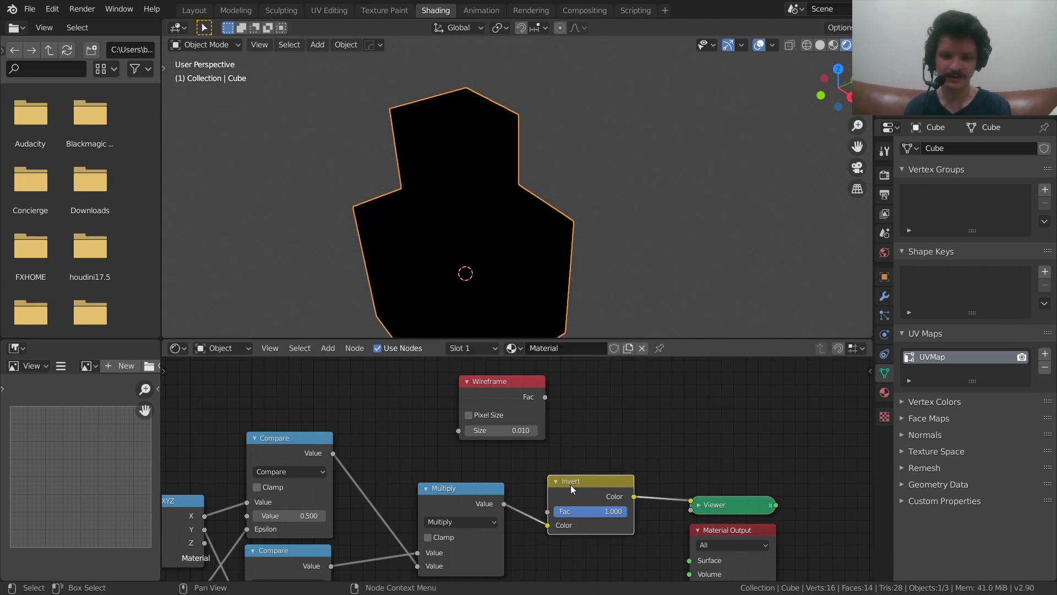
{"action": "middle_click_drag", "start_coordinate": [525, 493], "coordinate": [550, 483]}
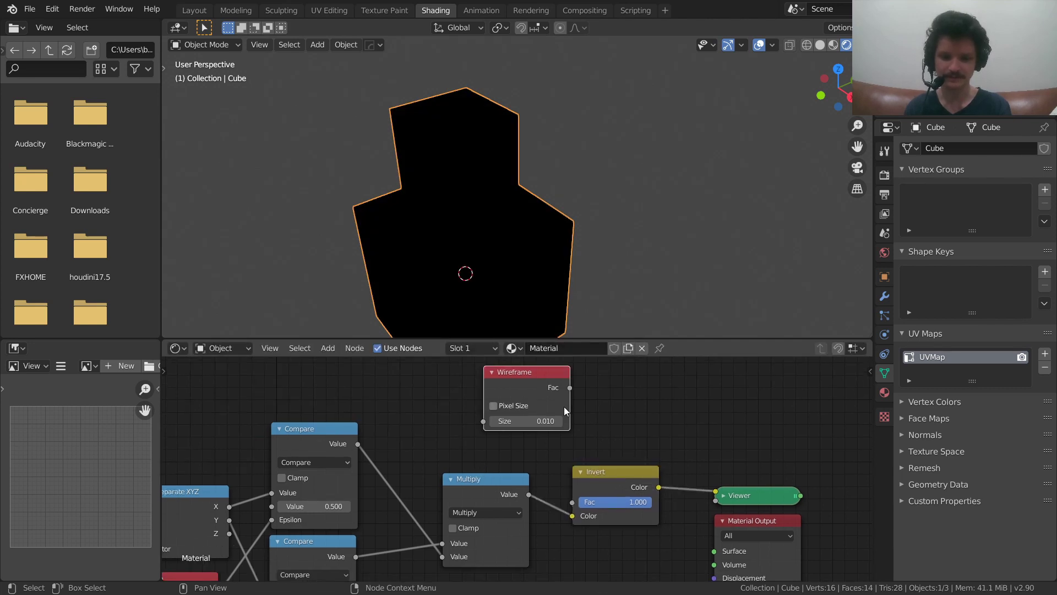
{"action": "left_click_drag", "start_coordinate": [564, 406], "coordinate": [616, 481]}
{"action": "left_click_drag", "start_coordinate": [745, 494], "coordinate": [647, 531]}
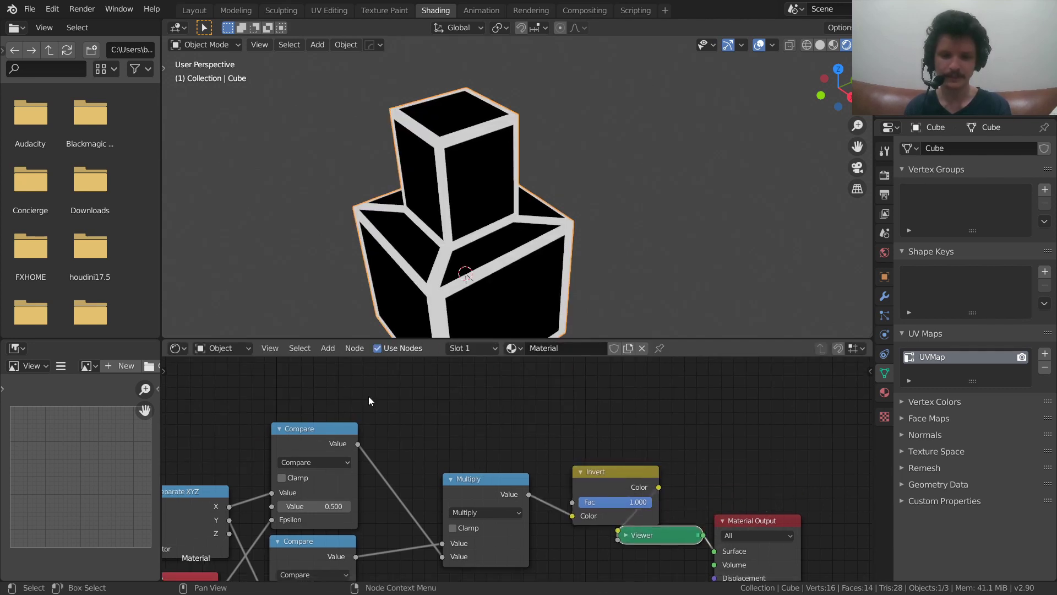
{"action": "middle_click_drag", "start_coordinate": [368, 396], "coordinate": [628, 386]}
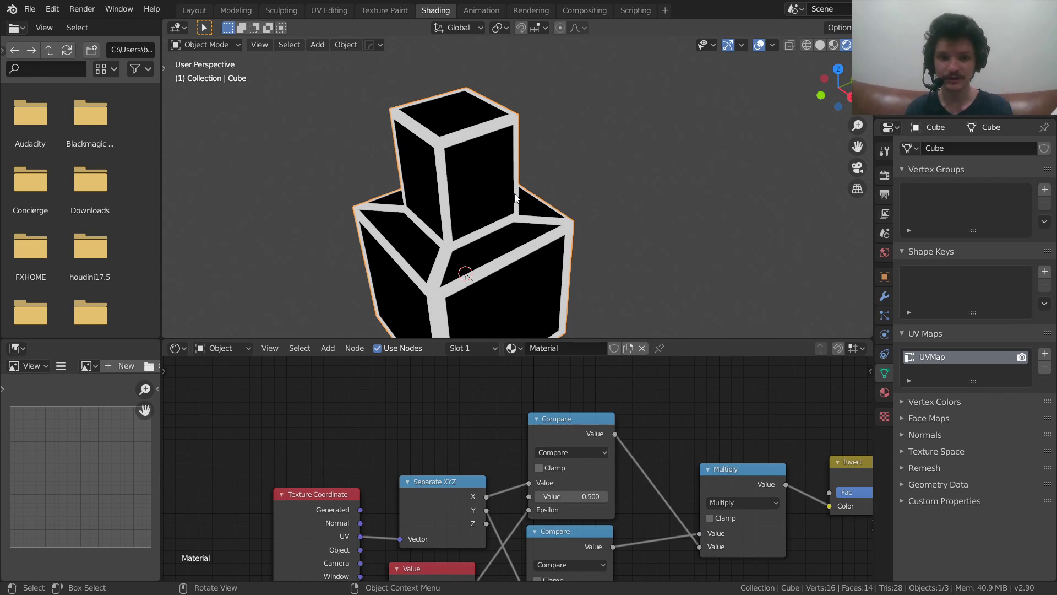
Add a Wireframe node above the Multiply node and preview its Fac output on the mesh.
{"action": "middle_click_drag", "start_coordinate": [674, 401], "coordinate": [484, 452]}
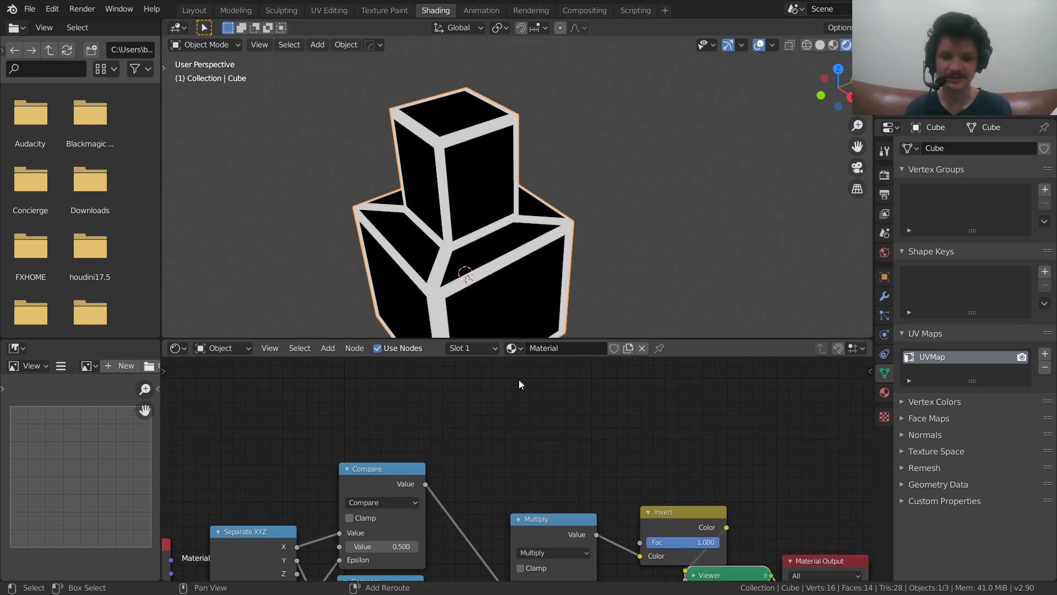
{"action": "key", "text": "shift+a"}
{"action": "left_click", "coordinate": [519, 379]}
{"action": "type", "text": "wire"}
{"action": "key", "text": "Return"}
{"action": "left_click", "coordinate": [521, 380]}
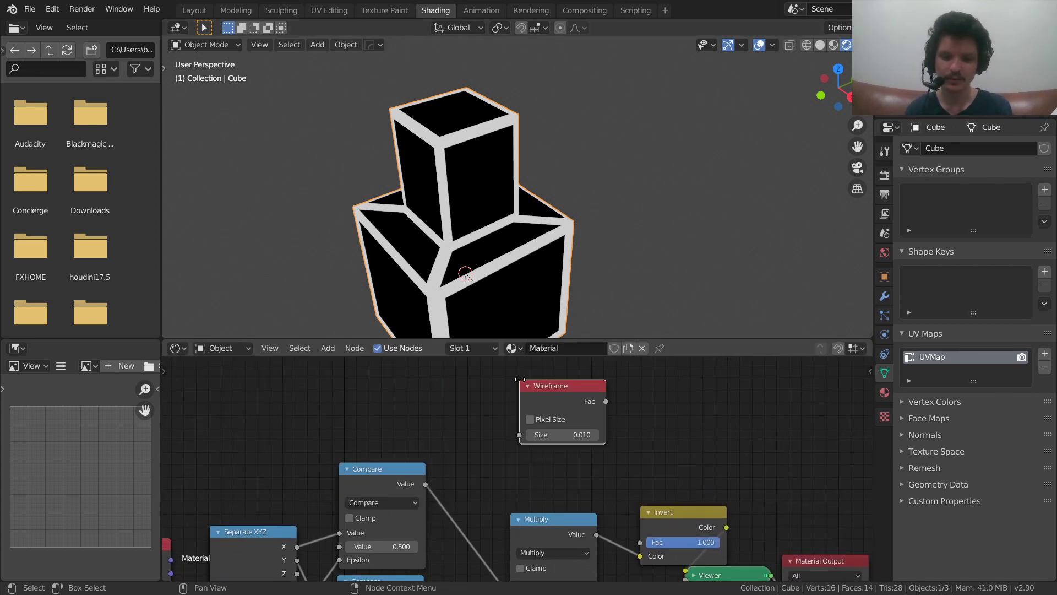
{"action": "left_click", "coordinate": [551, 391], "text": "ctrl+shift"}
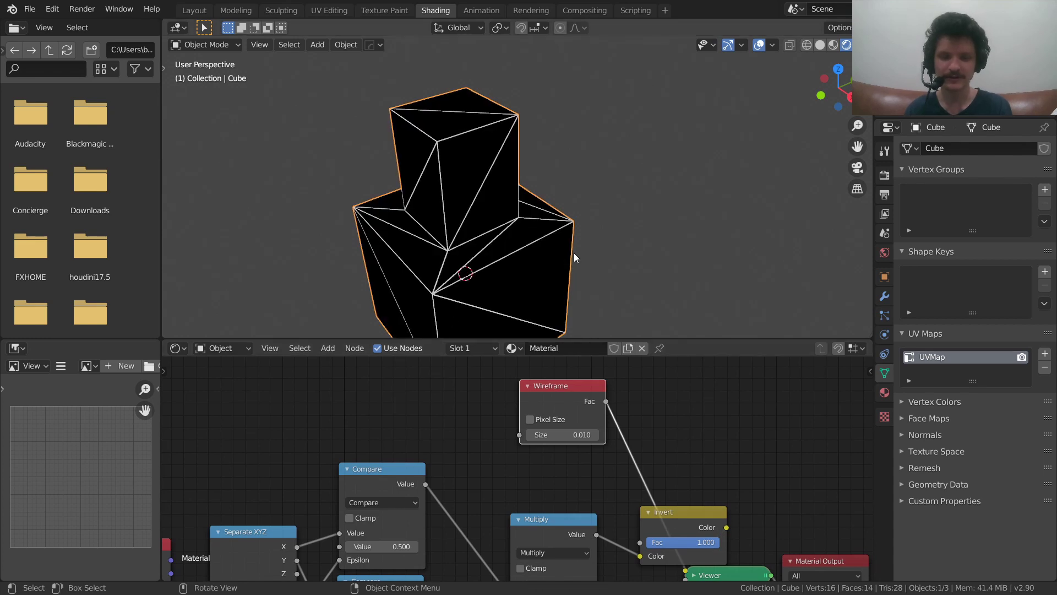
Extrude the mesh's top face upward, extrude the new block's side face outward, and extrude that arm's upper face upward.
{"action": "key", "text": "Tab"}
{"action": "key", "text": "e"}
{"action": "left_click", "coordinate": [478, 92]}
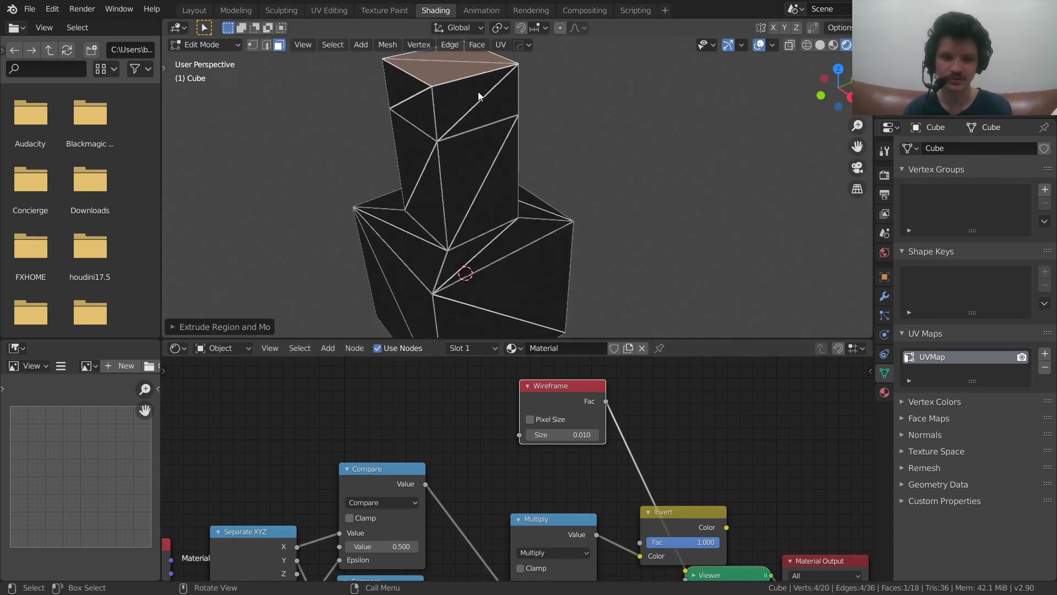
{"action": "middle_click_drag", "start_coordinate": [478, 91], "coordinate": [509, 174], "text": "shift"}
{"action": "left_click", "coordinate": [437, 172]}
{"action": "key", "text": "e"}
{"action": "left_click", "coordinate": [425, 214]}
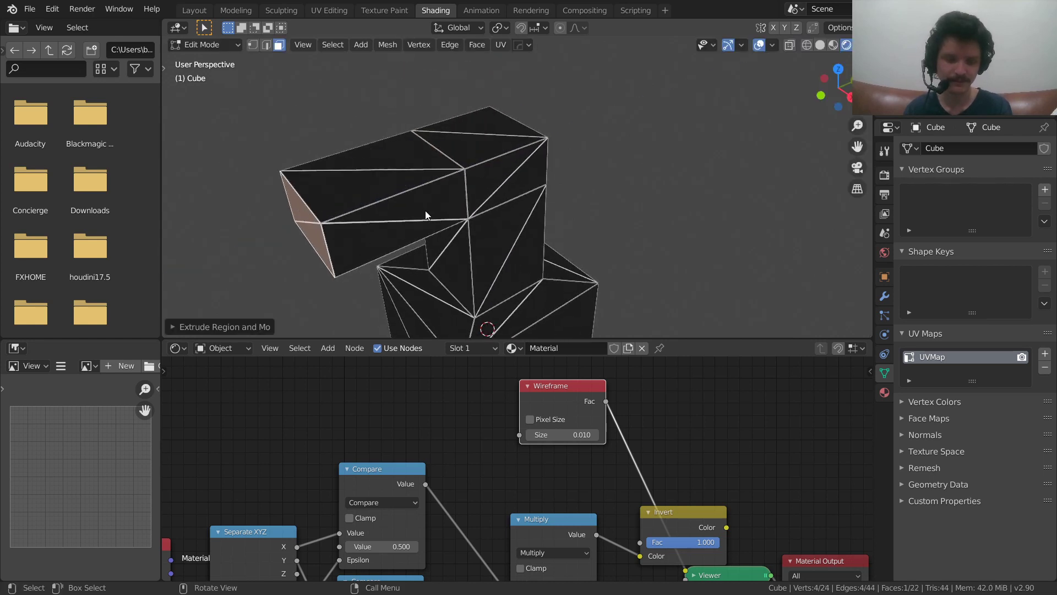
{"action": "left_click", "coordinate": [380, 174]}
{"action": "key", "text": "e"}
{"action": "left_click", "coordinate": [358, 114]}
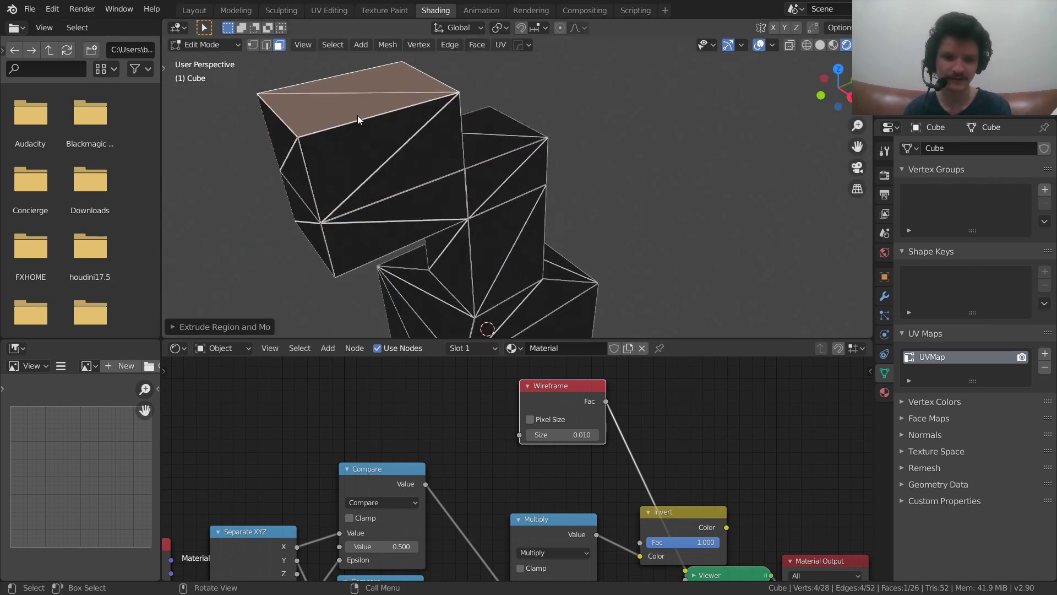
Preview the Invert output on the extruded mesh in Object Mode with its UVs reset per face.
{"action": "middle_click_drag", "start_coordinate": [600, 428], "coordinate": [383, 368]}
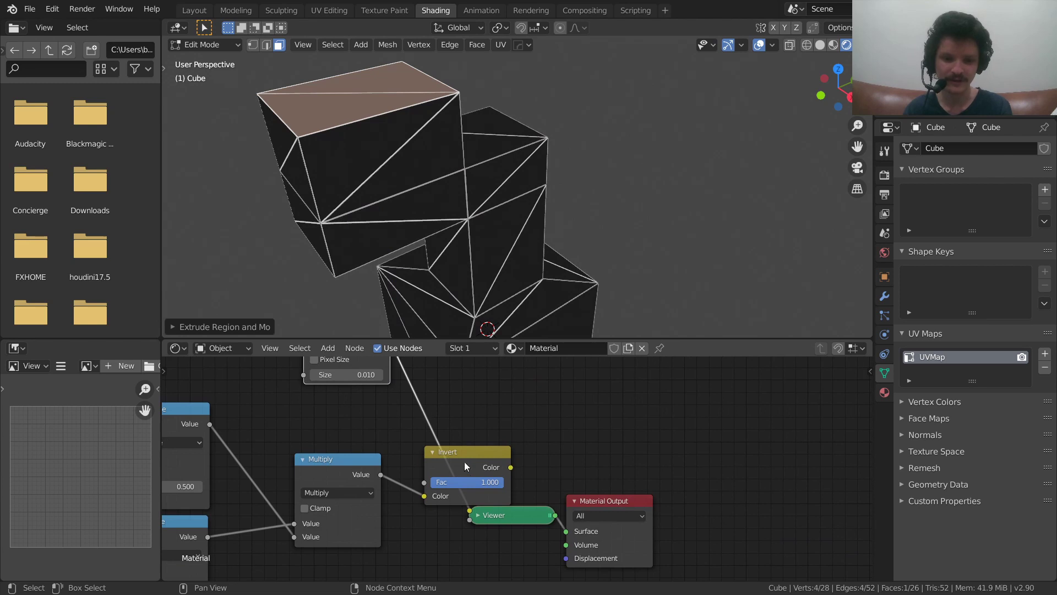
{"action": "left_click", "coordinate": [440, 494], "text": "ctrl+shift"}
{"action": "key", "text": "Tab"}
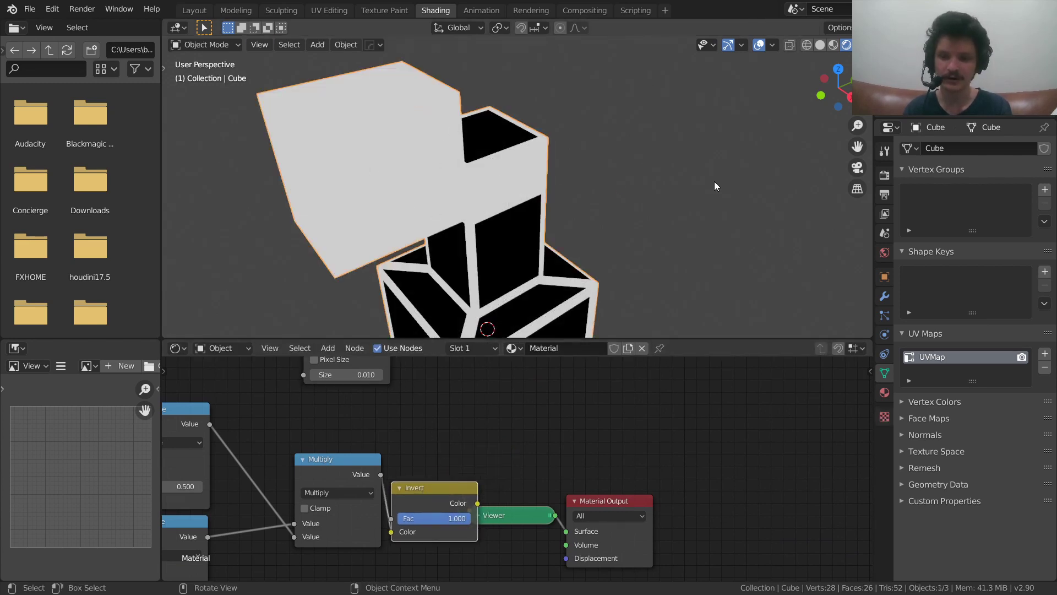
{"action": "scroll", "coordinate": [406, 176], "scroll_direction": "down", "scroll_amount": 6}
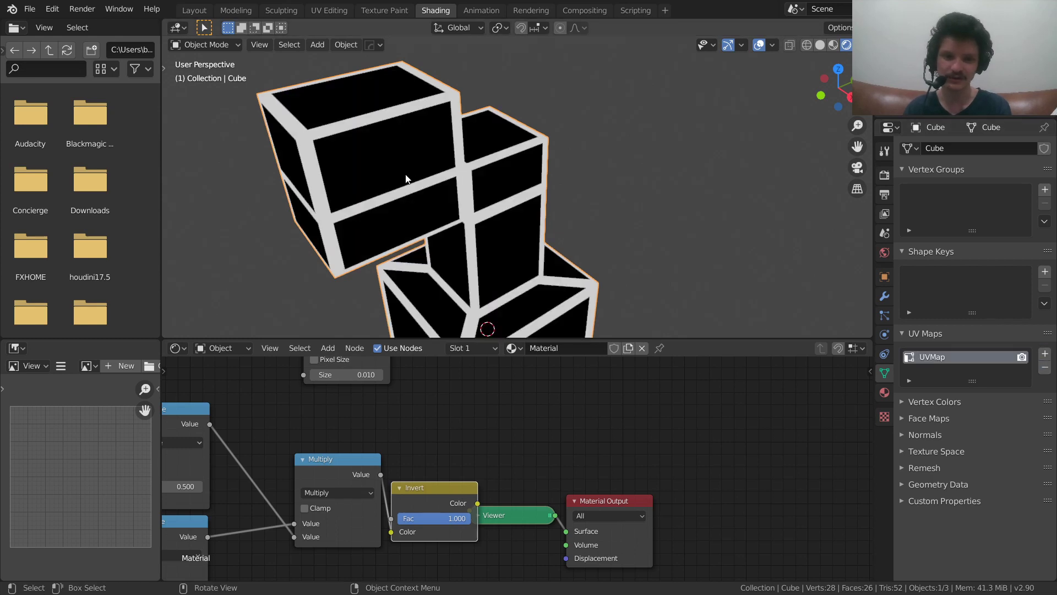
{"action": "middle_click_drag", "start_coordinate": [460, 165], "coordinate": [434, 179]}
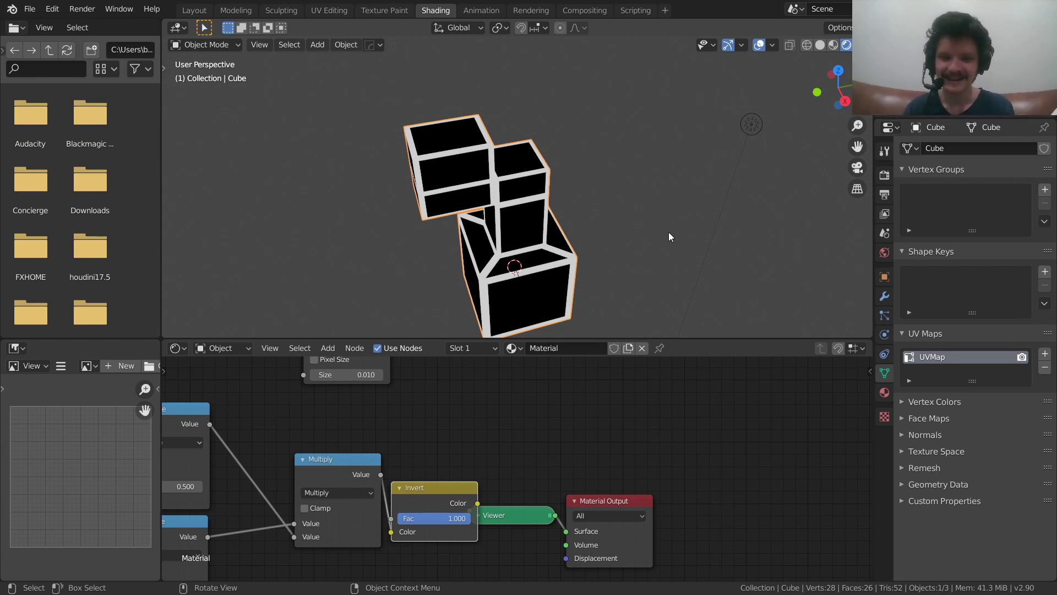
Delete the extruded cube and add a Monkey mesh in its place.
{"action": "middle_click_drag", "start_coordinate": [432, 365], "coordinate": [719, 388]}
{"action": "scroll", "coordinate": [527, 409], "scroll_direction": "down", "scroll_amount": 2}
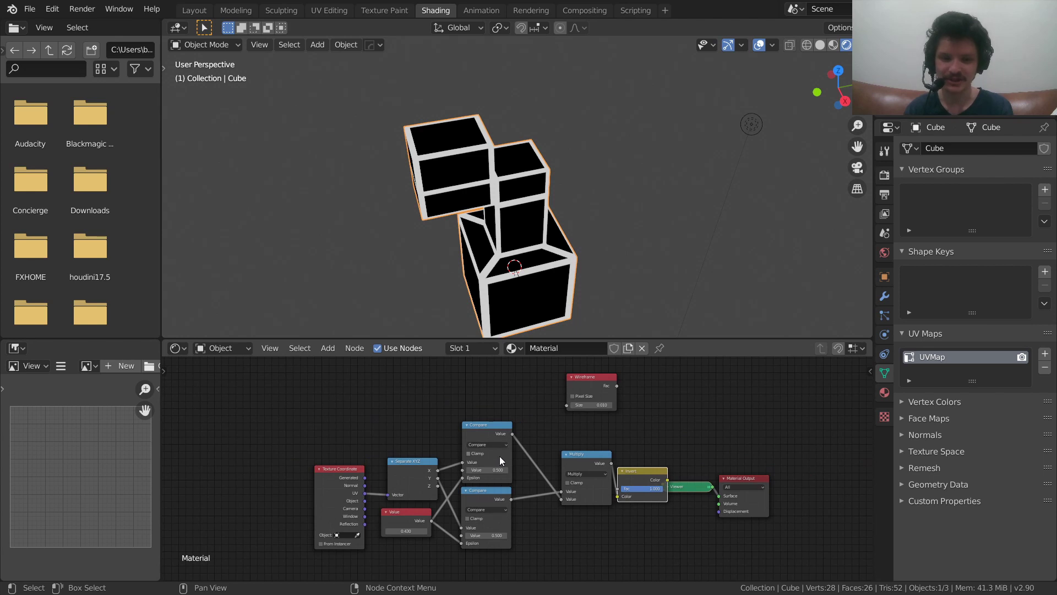
{"action": "key", "text": "x"}
{"action": "left_click", "coordinate": [540, 174]}
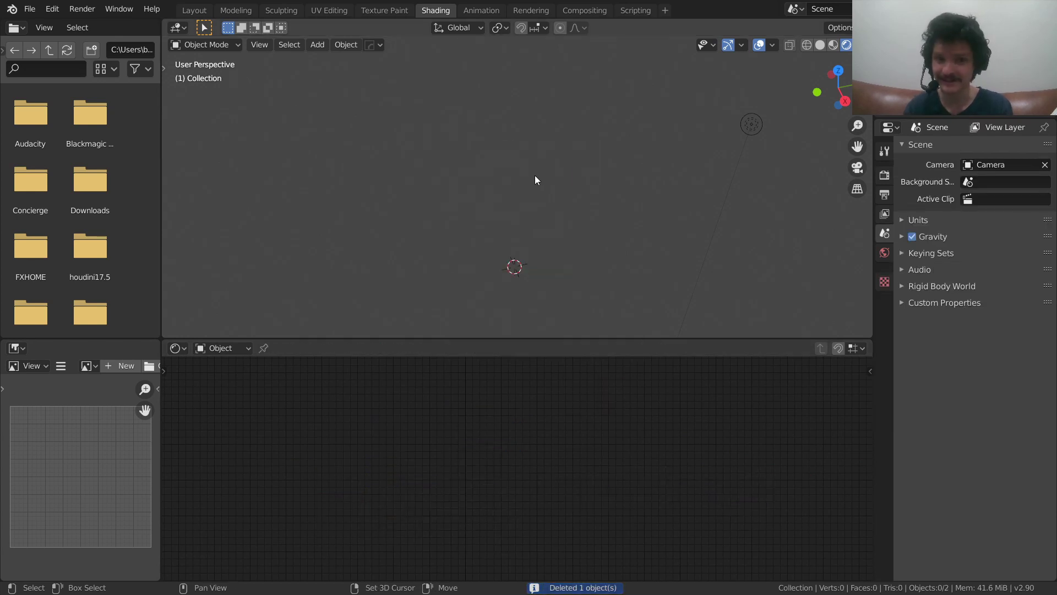
{"action": "key", "text": "shift+a"}
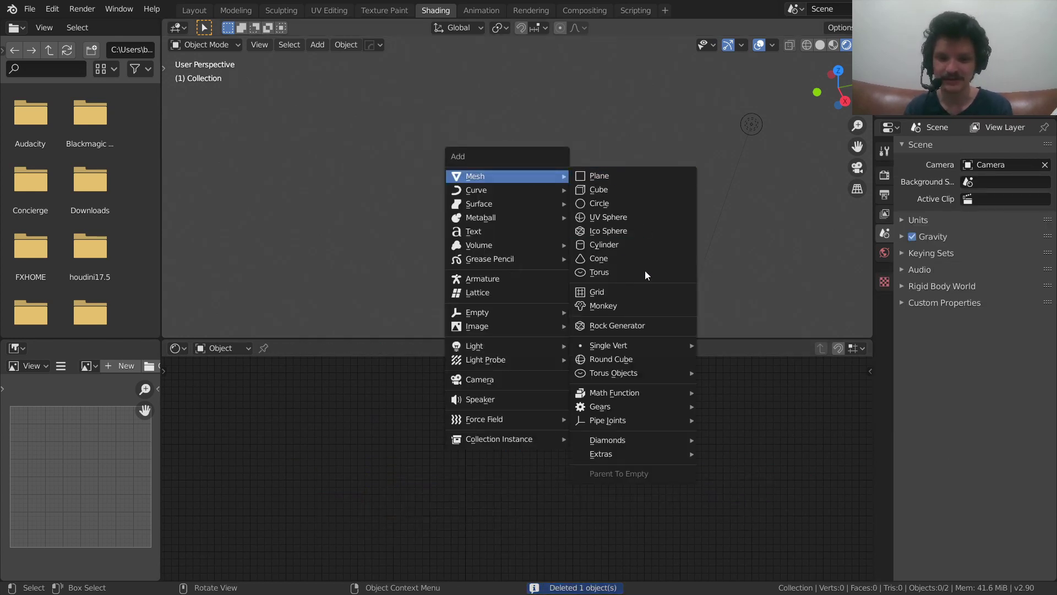
{"action": "left_click", "coordinate": [606, 306]}
{"action": "scroll", "coordinate": [497, 241], "scroll_direction": "up", "scroll_amount": 5}
{"action": "middle_click_drag", "start_coordinate": [504, 270], "coordinate": [450, 332]}
Assign the existing Material to the monkey and replace its UV map with a new one.
{"action": "left_click", "coordinate": [487, 348]}
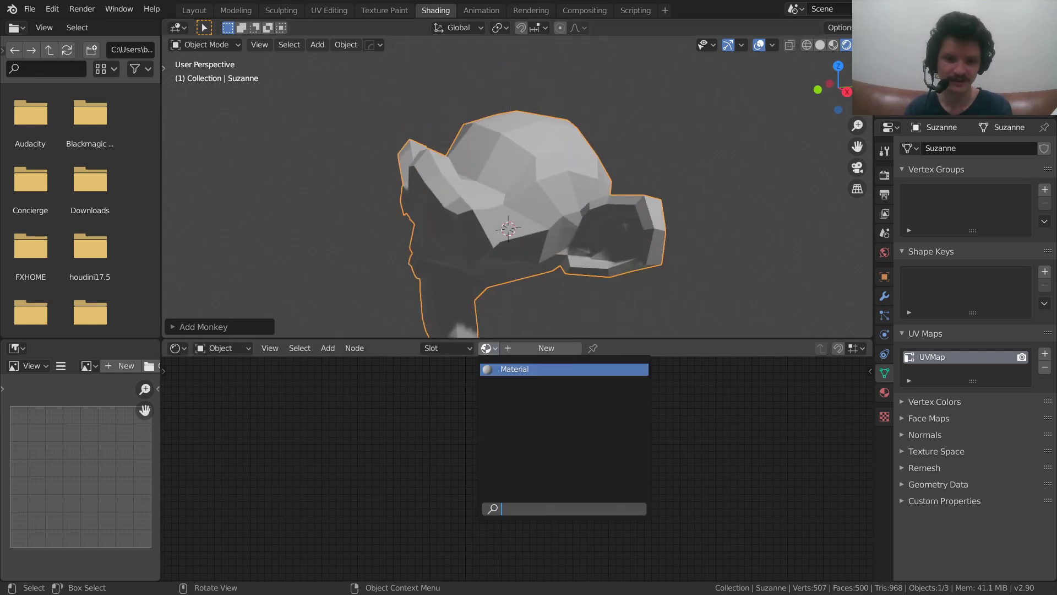
{"action": "left_click", "coordinate": [512, 370]}
{"action": "middle_click_drag", "start_coordinate": [507, 158], "coordinate": [500, 226]}
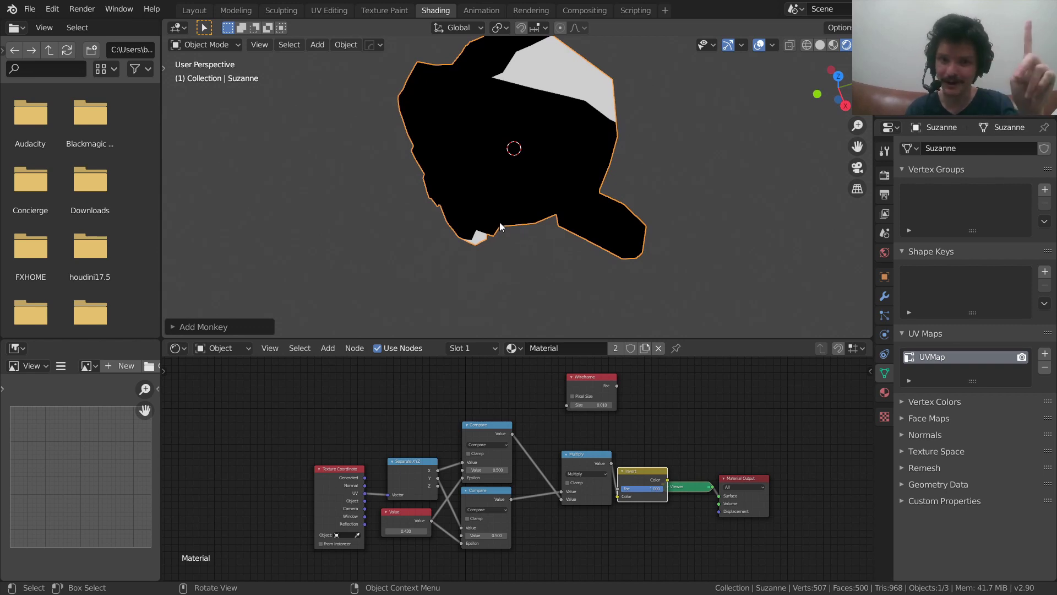
{"action": "left_click", "coordinate": [1045, 367]}
{"action": "left_click", "coordinate": [1045, 354]}
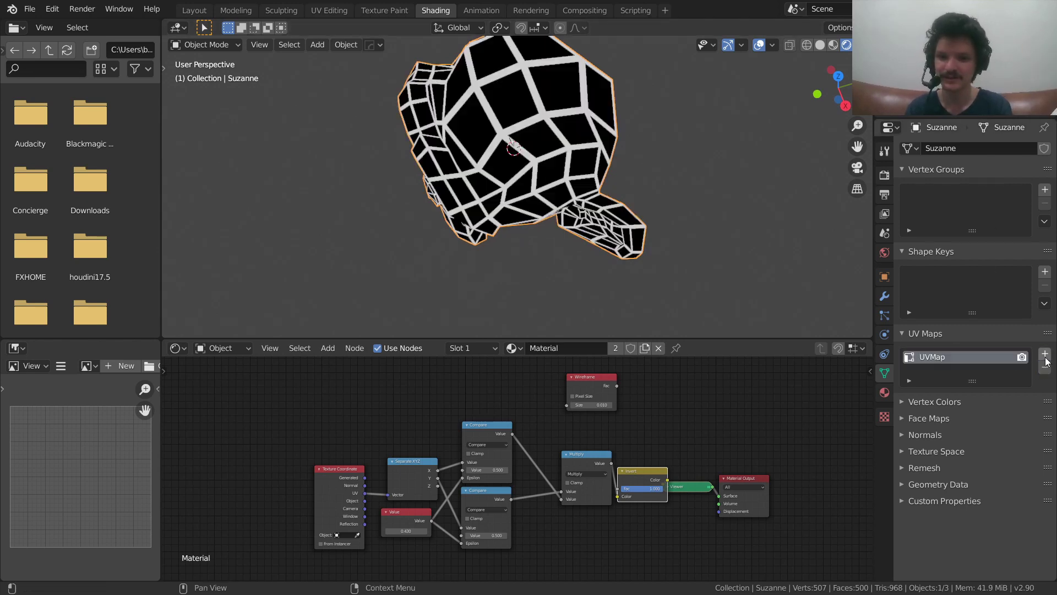
{"action": "middle_click_drag", "start_coordinate": [645, 72], "coordinate": [639, 209]}
Set the Value node to 0.46, move it below Texture Coordinate, and add a reroute on its links to the Compare nodes.
{"action": "scroll", "coordinate": [404, 531], "scroll_direction": "up", "scroll_amount": 1}
{"action": "scroll", "coordinate": [404, 531], "scroll_direction": "up", "scroll_amount": 1}
{"action": "middle_click_drag", "start_coordinate": [405, 531], "coordinate": [485, 501]}
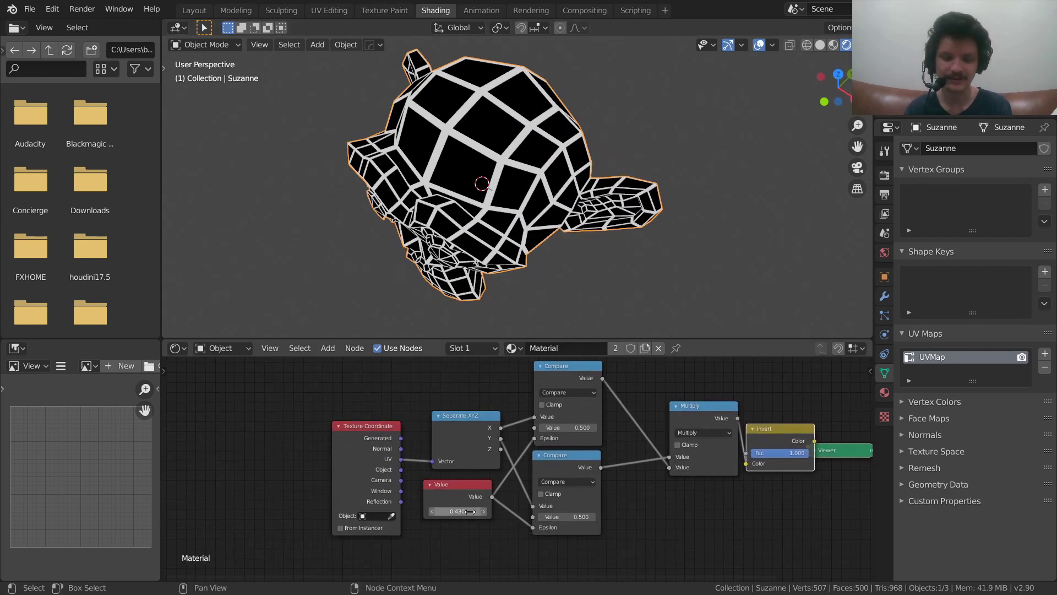
{"action": "left_click_drag", "start_coordinate": [469, 511], "coordinate": [367, 558]}
{"action": "middle_click_drag", "start_coordinate": [420, 483], "coordinate": [355, 450]}
{"action": "right_click_drag", "start_coordinate": [440, 498], "coordinate": [355, 450], "text": "shift"}
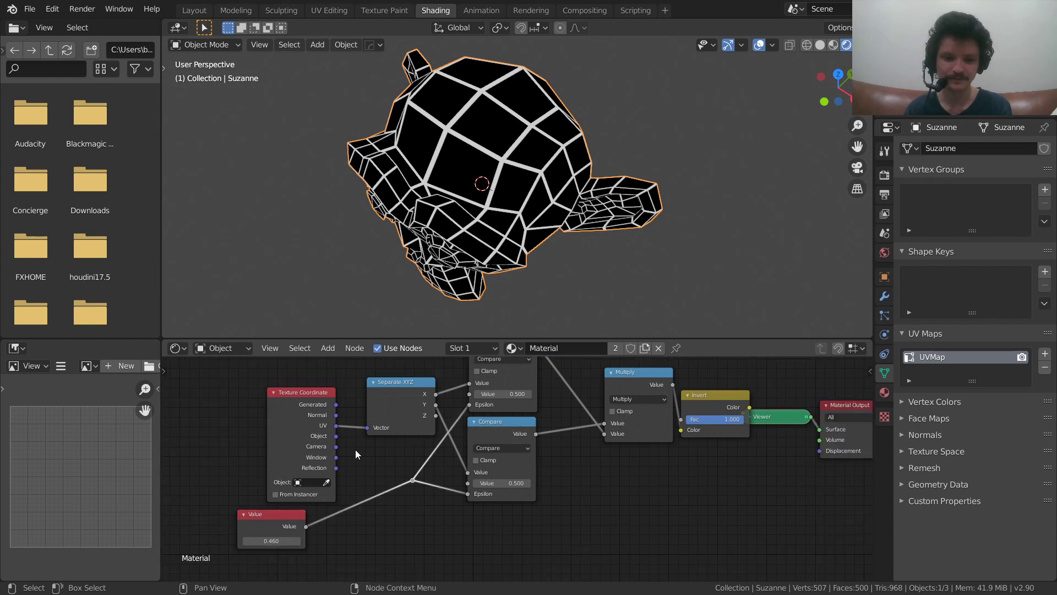
{"action": "left_click_drag", "start_coordinate": [276, 515], "coordinate": [289, 469]}
{"action": "scroll", "coordinate": [461, 422], "scroll_direction": "up", "scroll_amount": 3}
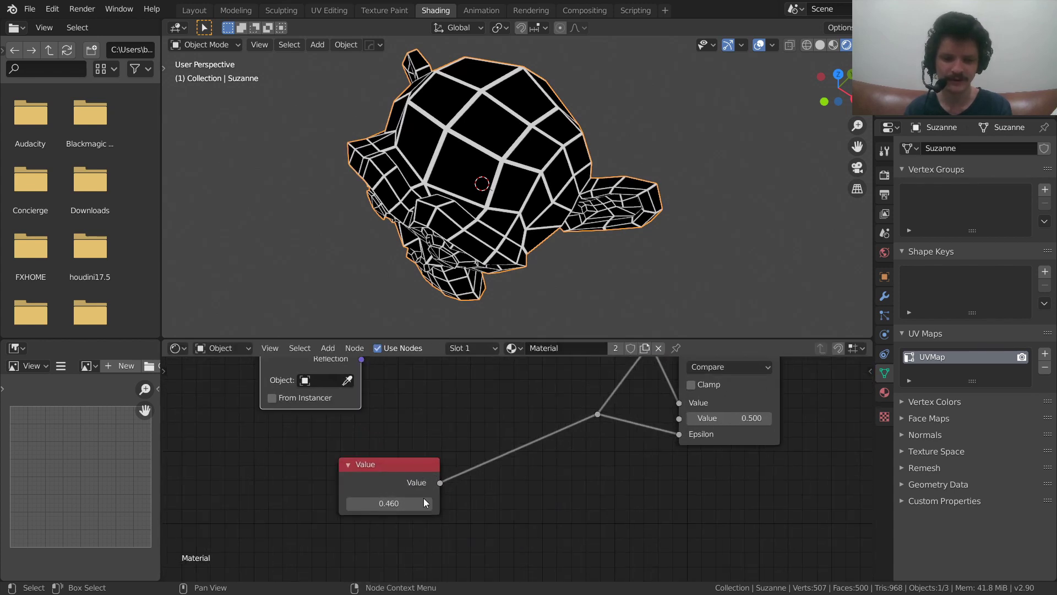
{"action": "mouse_move", "coordinate": [380, 504]}
{"action": "left_mouse_down"}
{"action": "mouse_move", "coordinate": [396, 504]}
{"action": "mouse_move", "coordinate": [344, 504]}
{"action": "mouse_move", "coordinate": [401, 507]}
{"action": "left_mouse_up"}
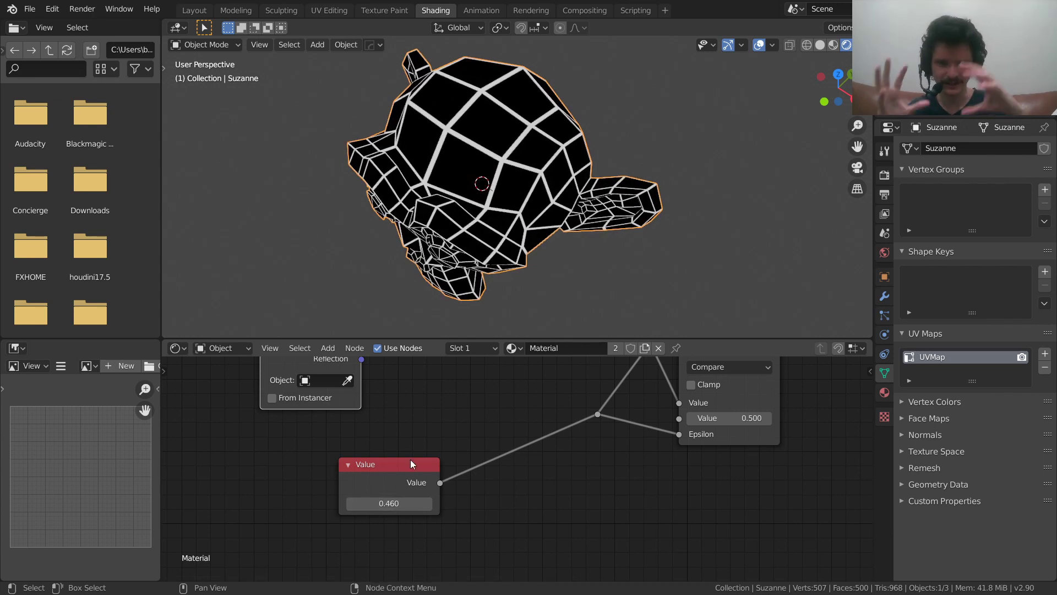
Insert a Subtract node between Value and the reroute, feed Value into its second input, and set Value to 0.09.
{"action": "middle_click_drag", "start_coordinate": [478, 377], "coordinate": [410, 454]}
{"action": "key", "text": "shift+d"}
{"action": "left_click", "coordinate": [456, 467]}
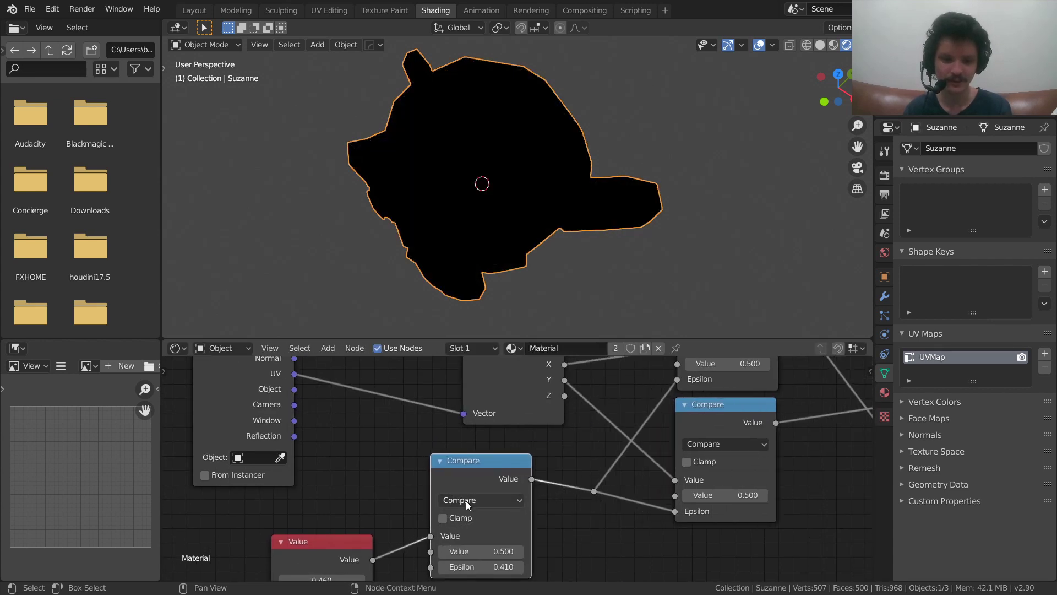
{"action": "left_click", "coordinate": [466, 500]}
{"action": "left_click", "coordinate": [385, 452]}
{"action": "left_click_drag", "start_coordinate": [430, 536], "coordinate": [430, 551]}
{"action": "middle_click_drag", "start_coordinate": [396, 547], "coordinate": [416, 513]}
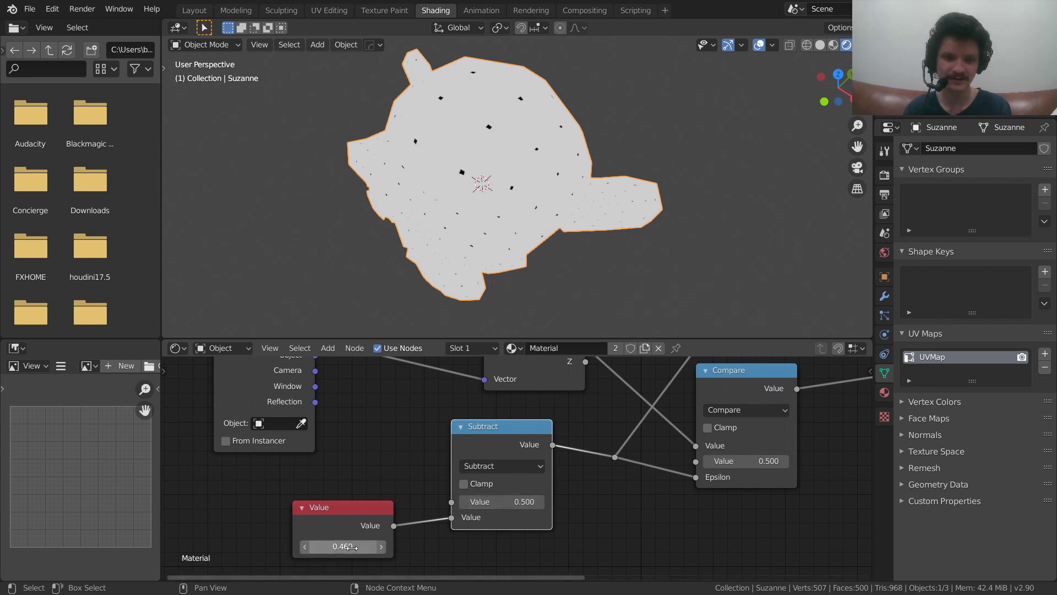
{"action": "mouse_move", "coordinate": [350, 546]}
{"action": "left_mouse_down"}
{"action": "mouse_move", "coordinate": [303, 546]}
{"action": "mouse_move", "coordinate": [374, 546]}
{"action": "mouse_move", "coordinate": [351, 546]}
{"action": "left_mouse_up"}
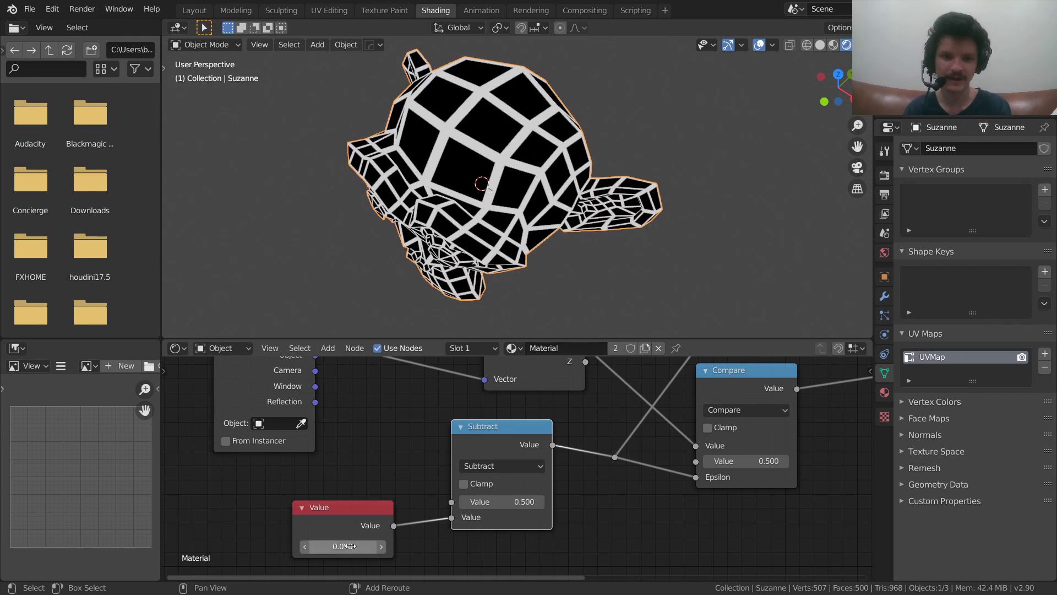
Move the Wireframe node up out of the way and delete the Value and Viewer nodes.
{"action": "scroll", "coordinate": [463, 451], "scroll_direction": "down", "scroll_amount": 5}
{"action": "scroll", "coordinate": [560, 435], "scroll_direction": "up", "scroll_amount": 4}
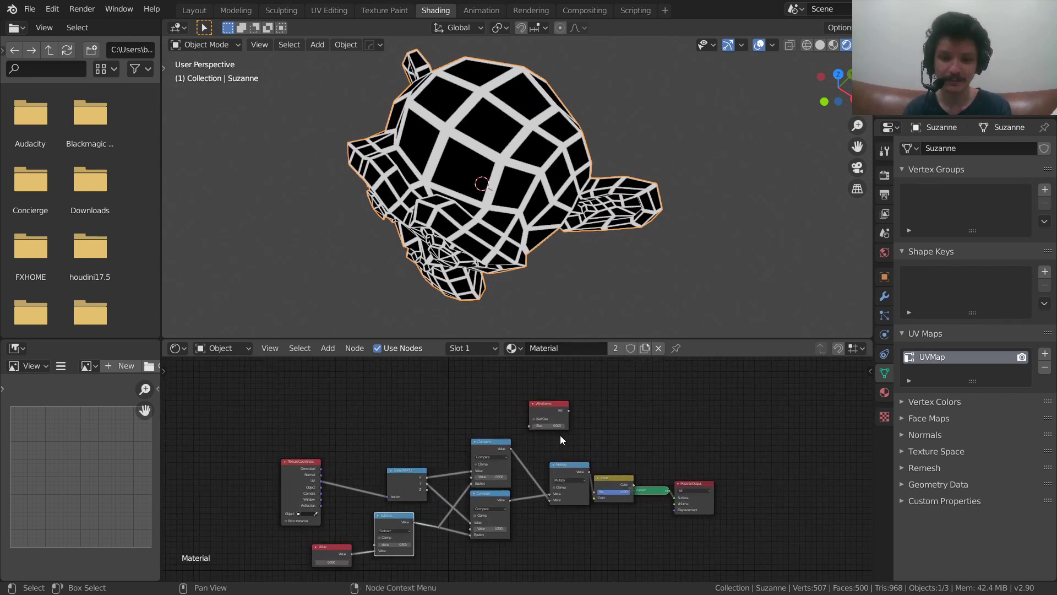
{"action": "left_click_drag", "start_coordinate": [551, 393], "coordinate": [578, 367]}
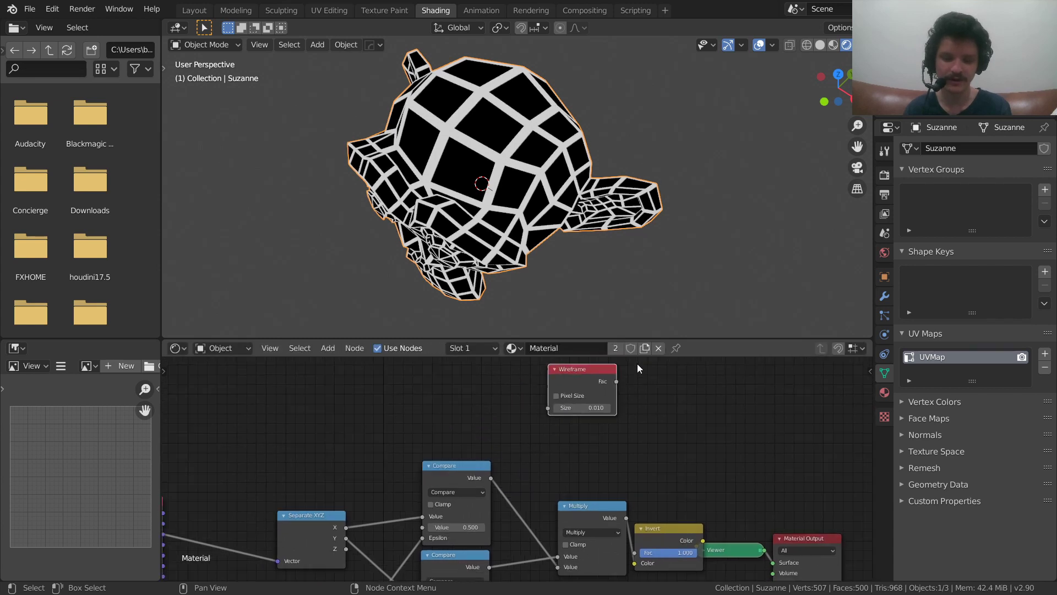
{"action": "scroll", "coordinate": [453, 458], "scroll_direction": "down", "scroll_amount": 2}
{"action": "middle_click_drag", "start_coordinate": [453, 458], "coordinate": [547, 400]}
{"action": "left_click_drag", "start_coordinate": [429, 498], "coordinate": [372, 528]}
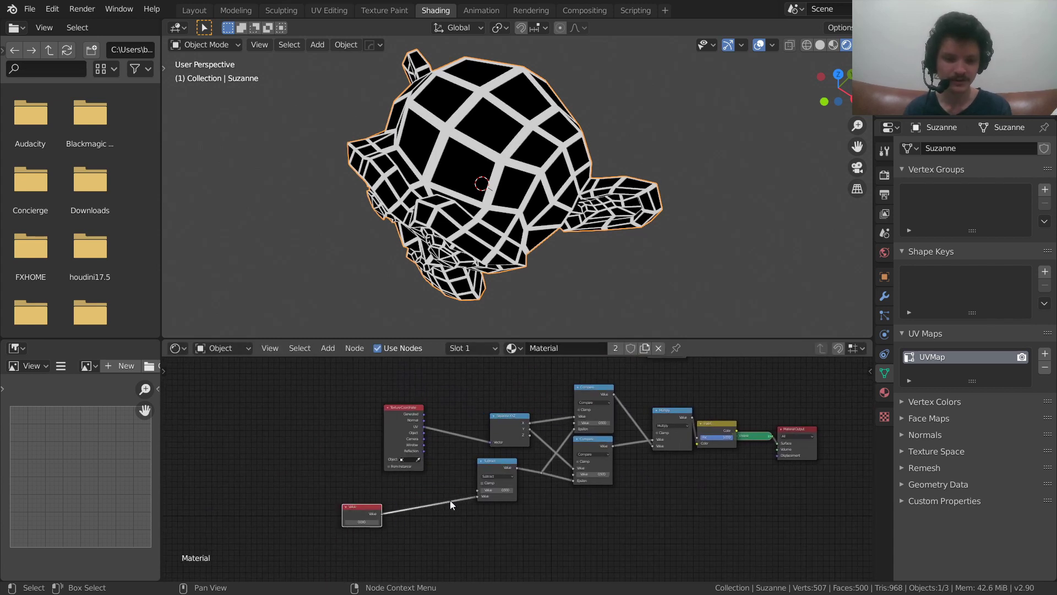
{"action": "key", "text": "x"}
{"action": "middle_click_drag", "start_coordinate": [651, 478], "coordinate": [574, 498]}
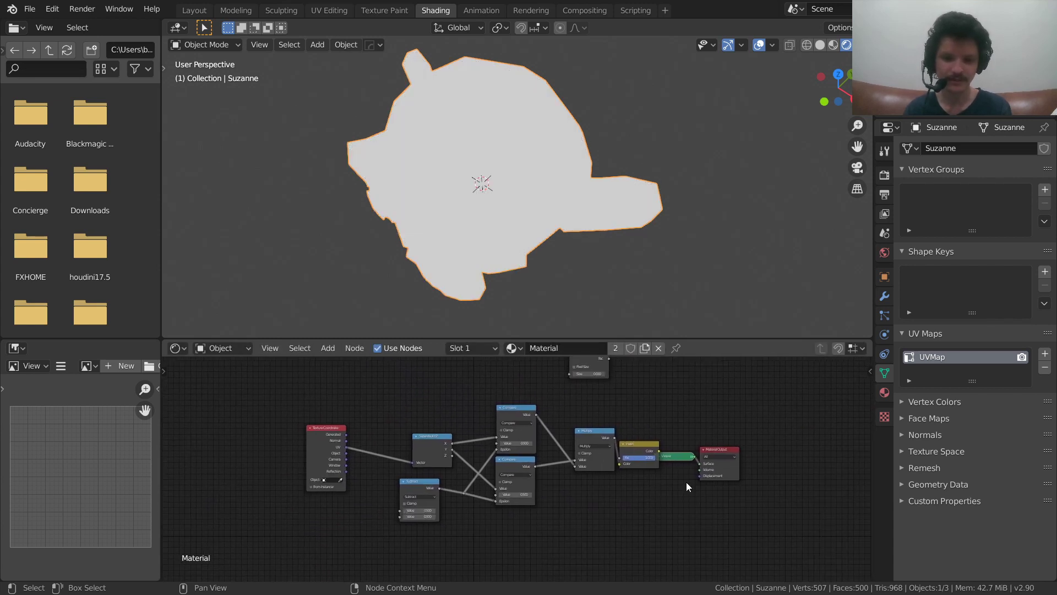
{"action": "left_click", "coordinate": [673, 454]}
{"action": "key", "text": "x"}
Group all nodes from Texture Coordinate through Invert, link the Group Input to Subtract's second Value, and exit the group.
{"action": "left_click_drag", "start_coordinate": [652, 529], "coordinate": [288, 419]}
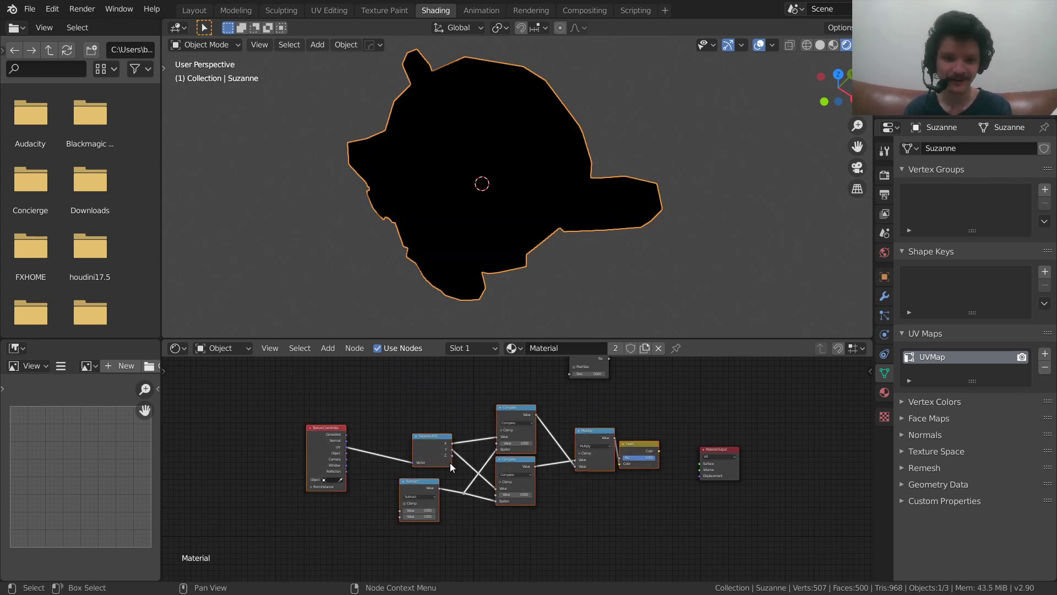
{"action": "scroll", "coordinate": [450, 462], "scroll_direction": "up", "scroll_amount": 2}
{"action": "key", "text": "ctrl+g"}
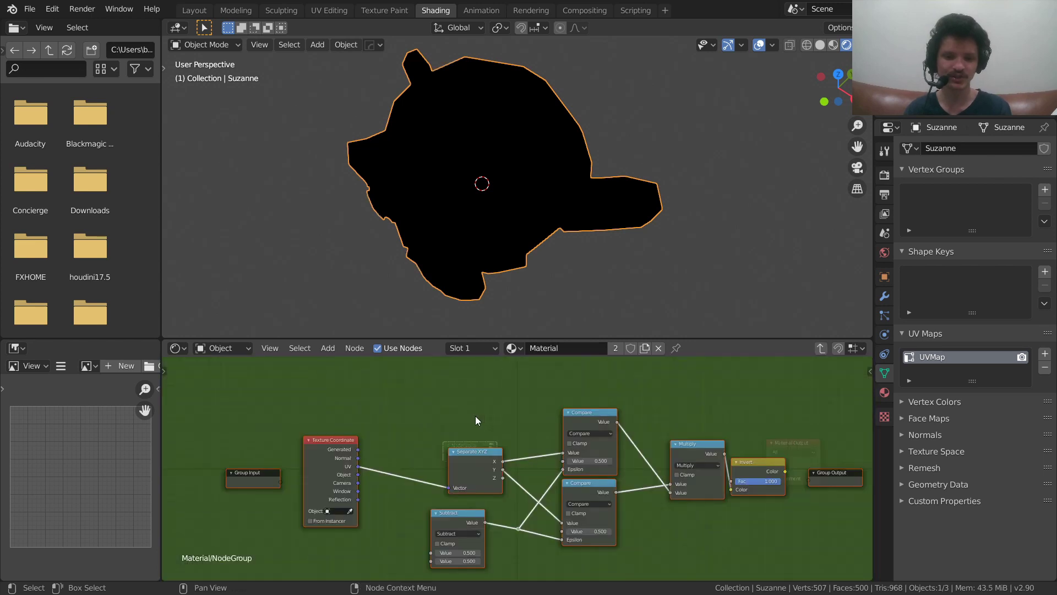
{"action": "scroll", "coordinate": [511, 466], "scroll_direction": "up", "scroll_amount": 2}
{"action": "middle_click_drag", "start_coordinate": [293, 490], "coordinate": [540, 409]}
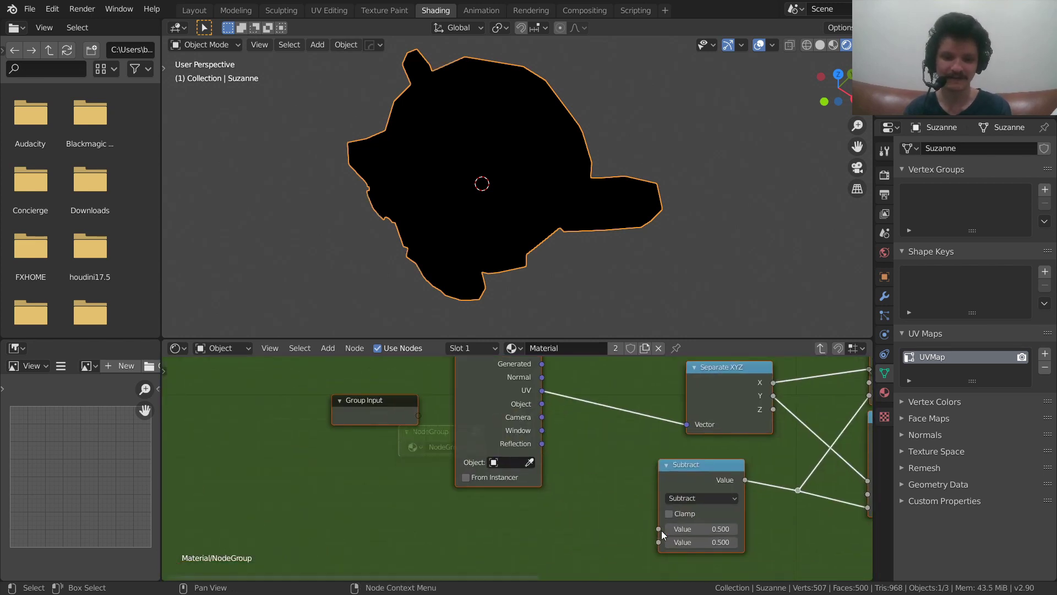
{"action": "left_click", "coordinate": [658, 544]}
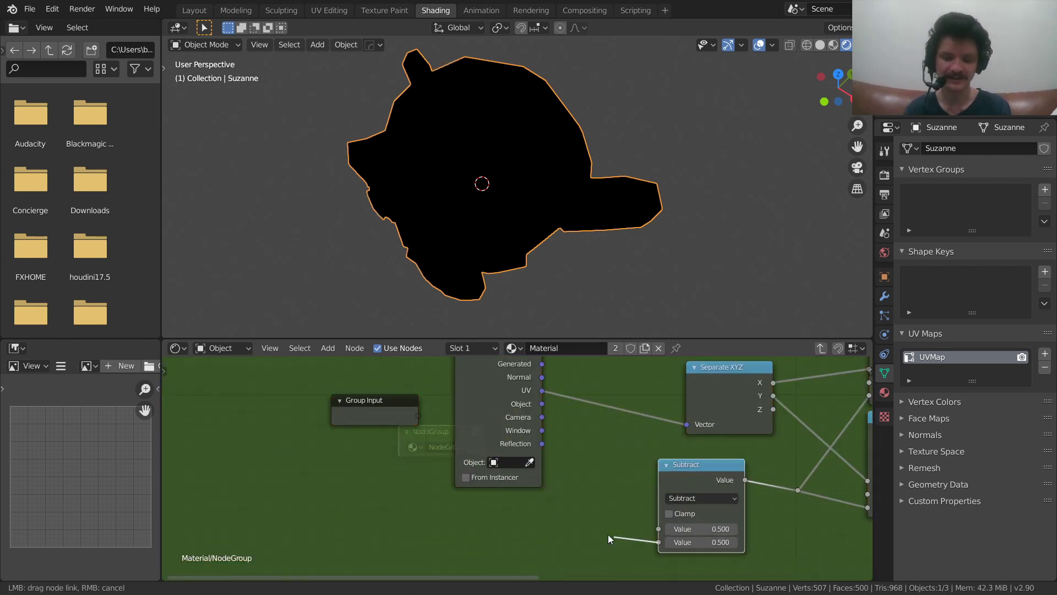
{"action": "left_click_drag", "start_coordinate": [419, 416], "coordinate": [659, 542]}
{"action": "middle_click_drag", "start_coordinate": [644, 451], "coordinate": [614, 422]}
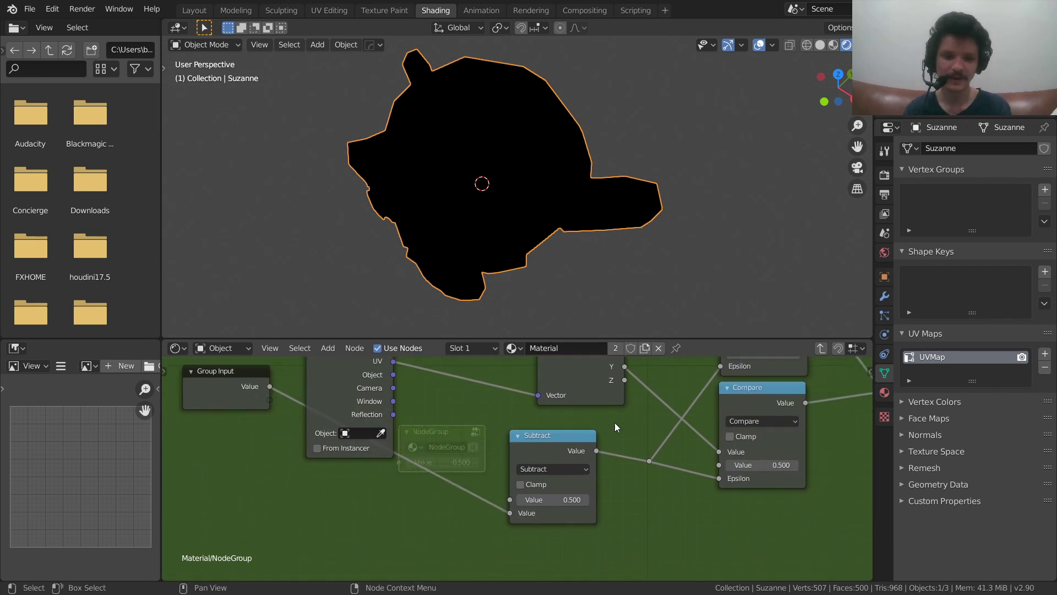
{"action": "left_click", "coordinate": [820, 350]}
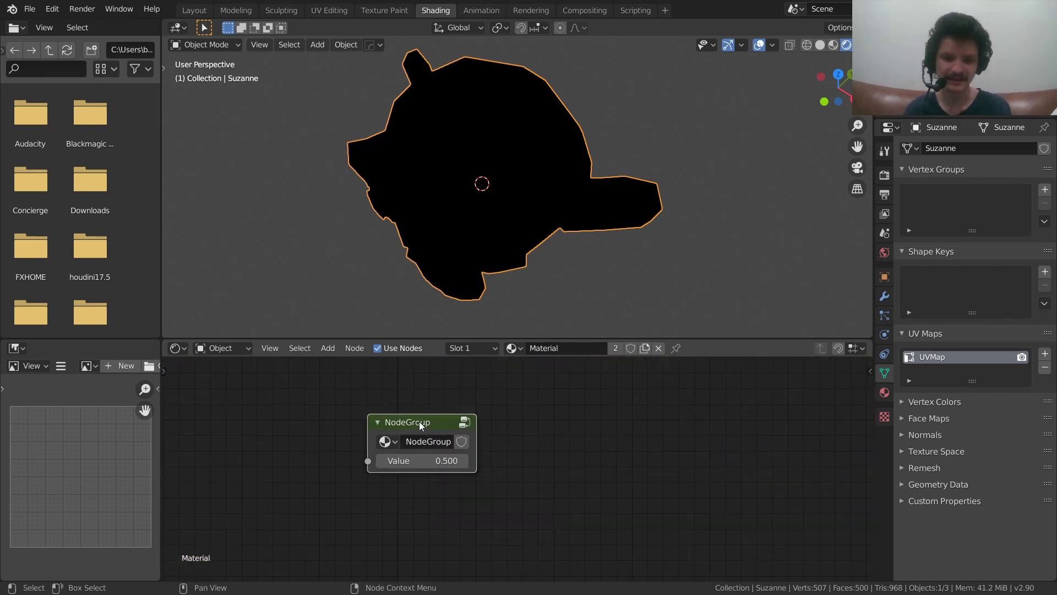
Open the node group, link Invert's Color to the Group Output, and exit the group.
{"action": "scroll", "coordinate": [501, 457], "scroll_direction": "down", "scroll_amount": 3}
{"action": "middle_click_drag", "start_coordinate": [543, 421], "coordinate": [432, 430]}
{"action": "left_click_drag", "start_coordinate": [350, 459], "coordinate": [479, 462]}
{"action": "key", "text": "Tab"}
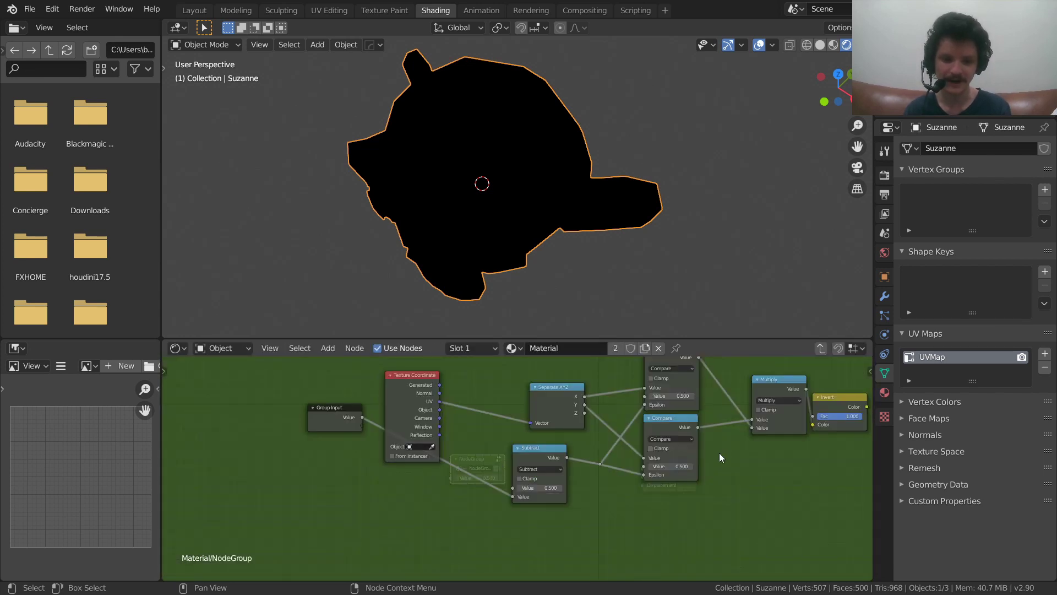
{"action": "scroll", "coordinate": [468, 428], "scroll_direction": "up", "scroll_amount": 3}
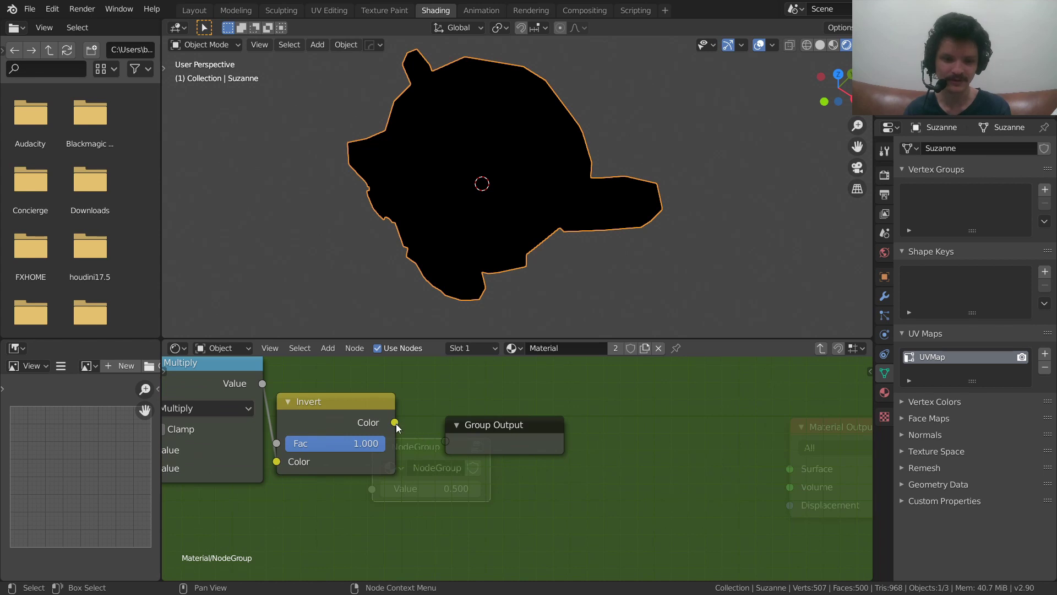
{"action": "left_click_drag", "start_coordinate": [396, 424], "coordinate": [356, 421]}
{"action": "left_click_drag", "start_coordinate": [392, 388], "coordinate": [293, 411]}
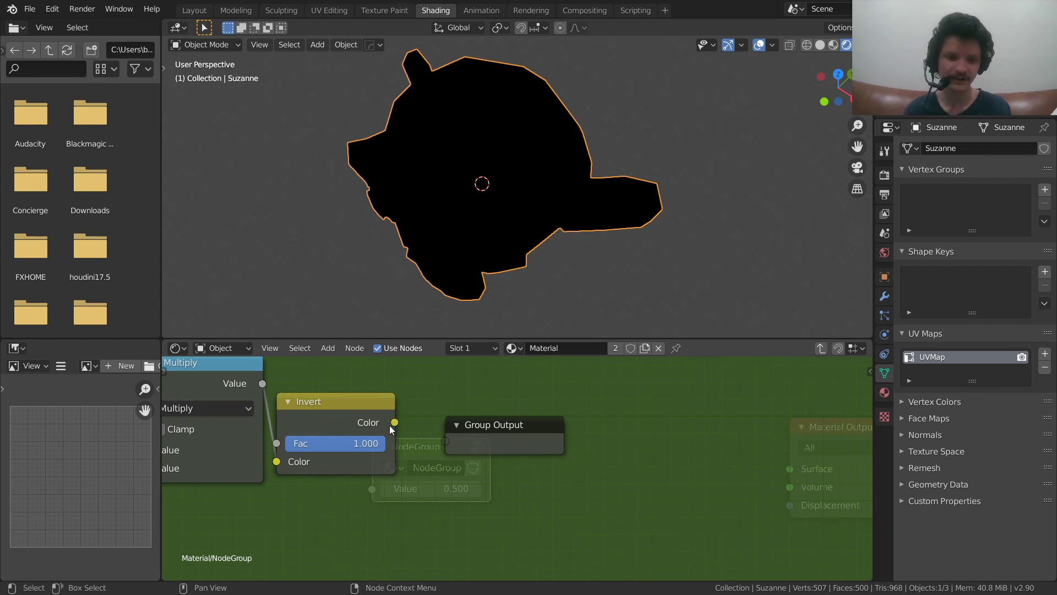
{"action": "left_click_drag", "start_coordinate": [392, 424], "coordinate": [446, 441]}
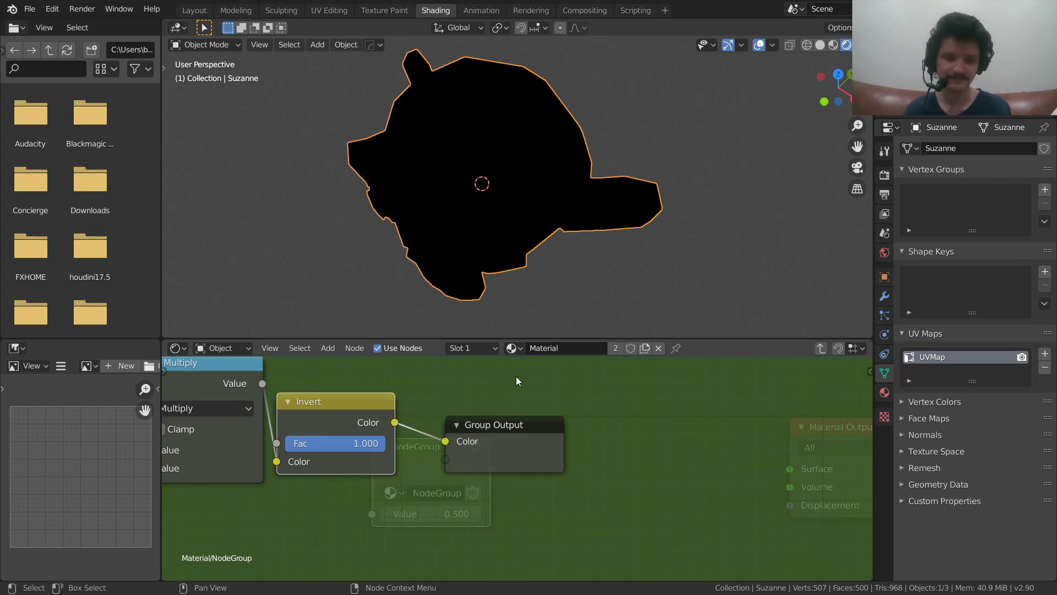
{"action": "left_click", "coordinate": [820, 348]}
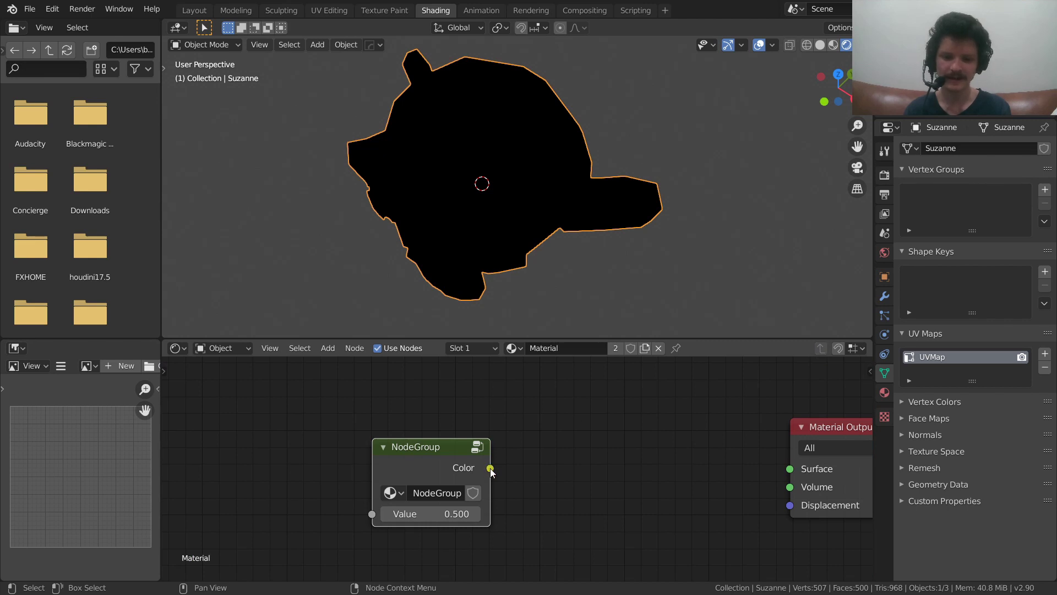
Link the node group's Color to Material Output's Surface, set its Value to 0.1, and place it below the Wireframe node.
{"action": "mouse_move", "coordinate": [491, 469]}
{"action": "left_mouse_down"}
{"action": "mouse_move", "coordinate": [670, 442]}
{"action": "mouse_move", "coordinate": [792, 471]}
{"action": "left_mouse_up"}
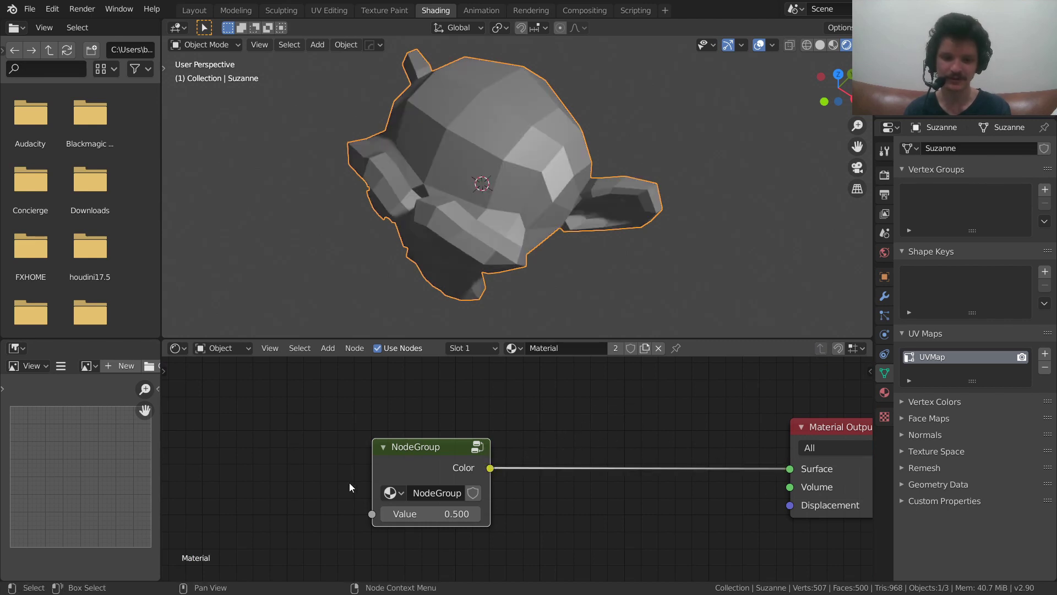
{"action": "mouse_move", "coordinate": [447, 502]}
{"action": "left_mouse_down"}
{"action": "mouse_move", "coordinate": [597, 476]}
{"action": "mouse_move", "coordinate": [559, 488]}
{"action": "left_mouse_up"}
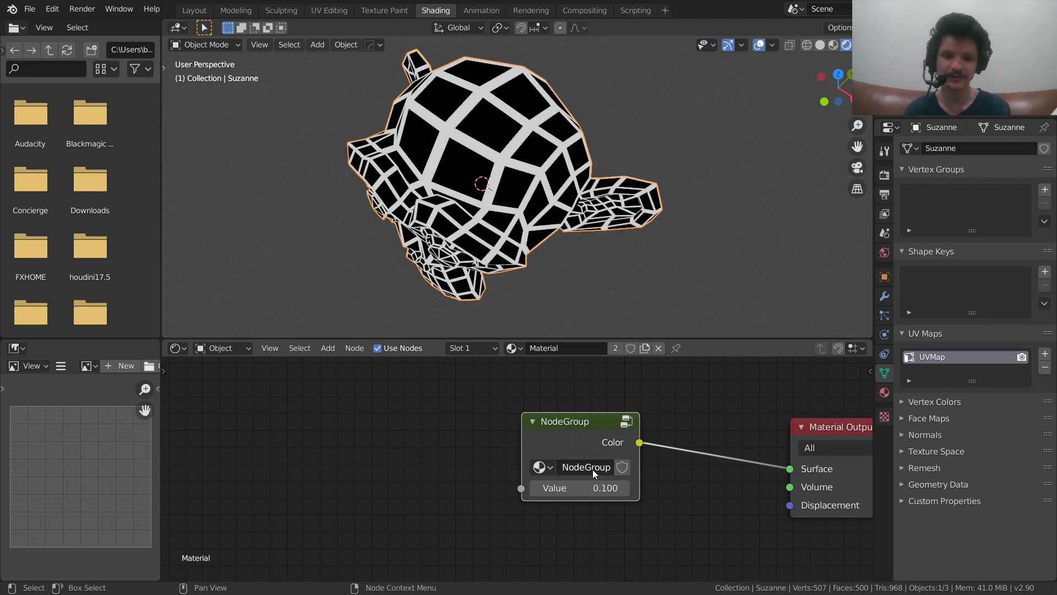
{"action": "scroll", "coordinate": [538, 412], "scroll_direction": "down", "scroll_amount": 3}
{"action": "middle_click_drag", "start_coordinate": [538, 412], "coordinate": [509, 517]}
{"action": "left_click_drag", "start_coordinate": [450, 410], "coordinate": [530, 484]}
{"action": "scroll", "coordinate": [535, 467], "scroll_direction": "up", "scroll_amount": 2}
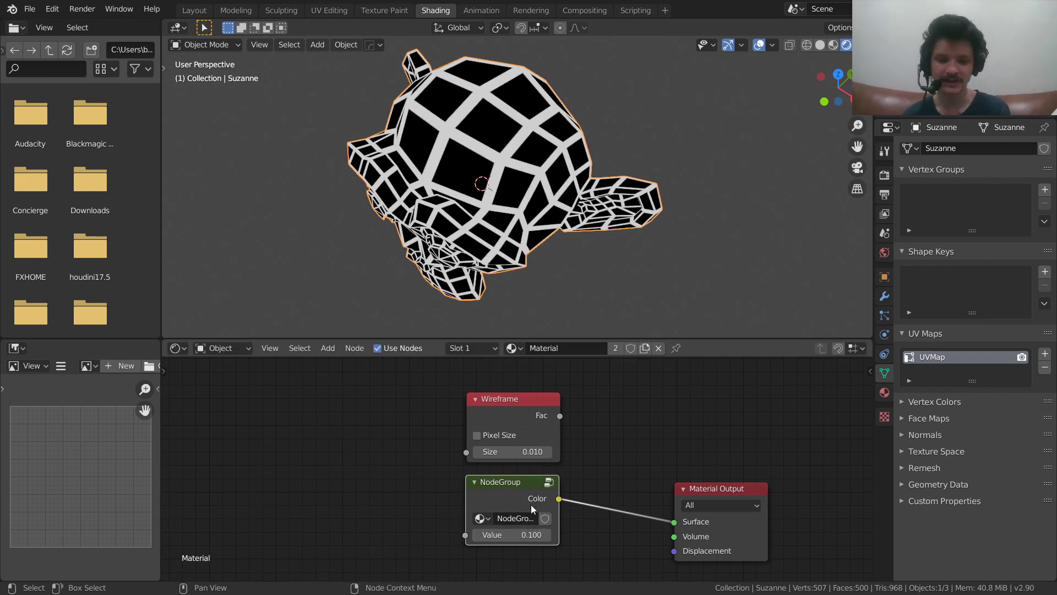
Insert a Math node on the link between the node group and Material Output.
{"action": "key", "text": "shift+a"}
{"action": "left_click", "coordinate": [616, 429]}
{"action": "type", "text": "math"}
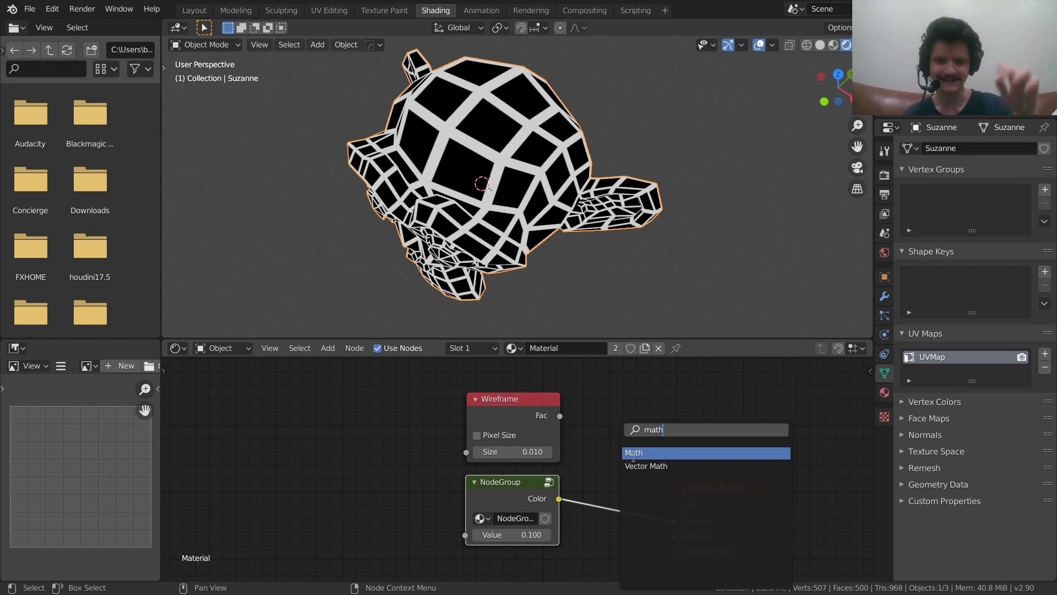
{"action": "key", "text": "Return"}
{"action": "left_click", "coordinate": [633, 457]}
Add a Value node set to 0.1 and feed it into Wireframe's Size and the node group's Value.
{"action": "middle_click_drag", "start_coordinate": [353, 378], "coordinate": [432, 377]}
{"action": "key", "text": "shift+a"}
{"action": "left_click", "coordinate": [432, 377]}
{"action": "type", "text": "v"}
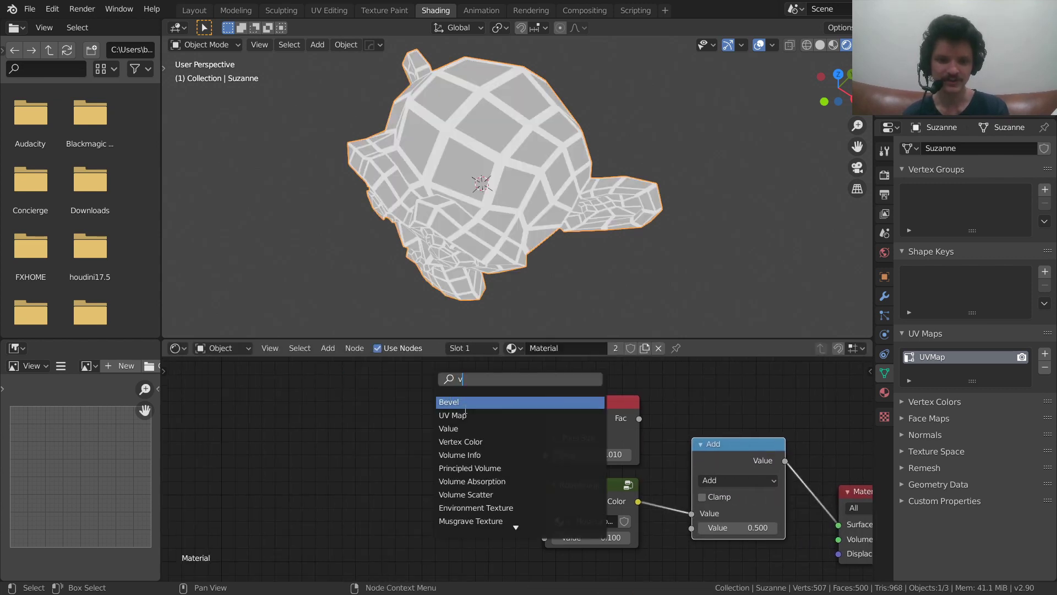
{"action": "left_click", "coordinate": [449, 428]}
{"action": "left_click", "coordinate": [448, 471]}
{"action": "left_click_drag", "start_coordinate": [545, 455], "coordinate": [493, 500]}
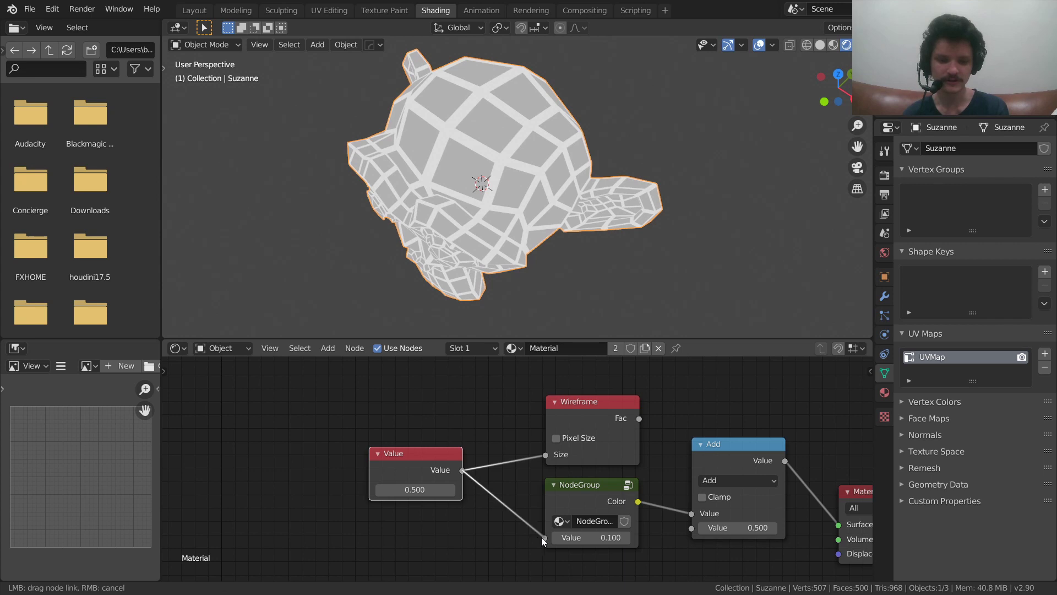
{"action": "left_click_drag", "start_coordinate": [542, 539], "coordinate": [545, 537]}
{"action": "left_click", "coordinate": [428, 485]}
{"action": "type", "text": ".1"}
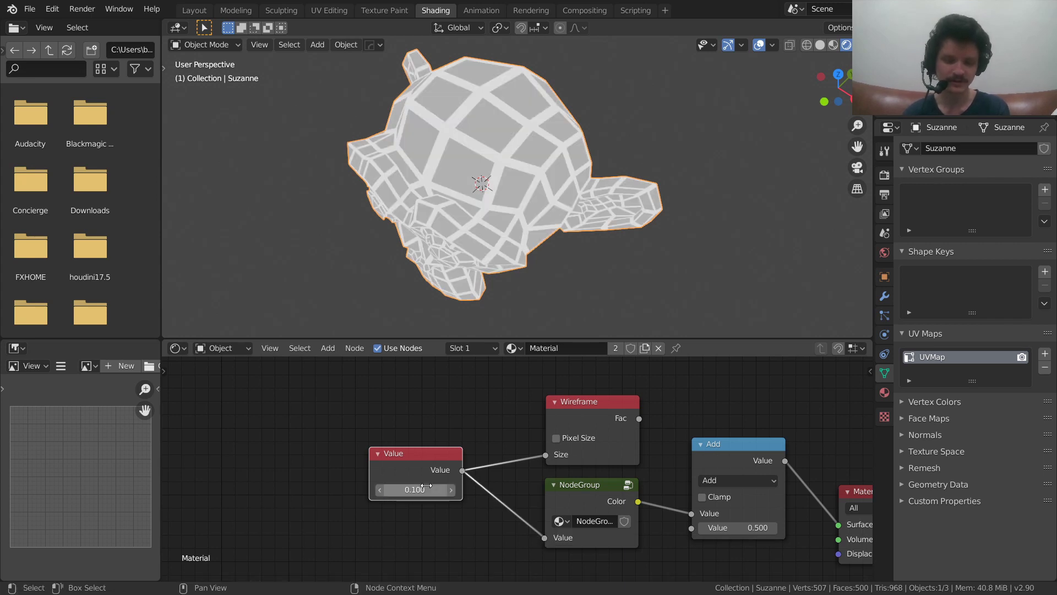
{"action": "key", "text": "Return"}
Set the Math node to Subtract and link Wireframe's Fac to its second Value input.
{"action": "left_click", "coordinate": [738, 480]}
{"action": "left_click", "coordinate": [330, 329]}
{"action": "left_click_drag", "start_coordinate": [639, 419], "coordinate": [690, 501]}
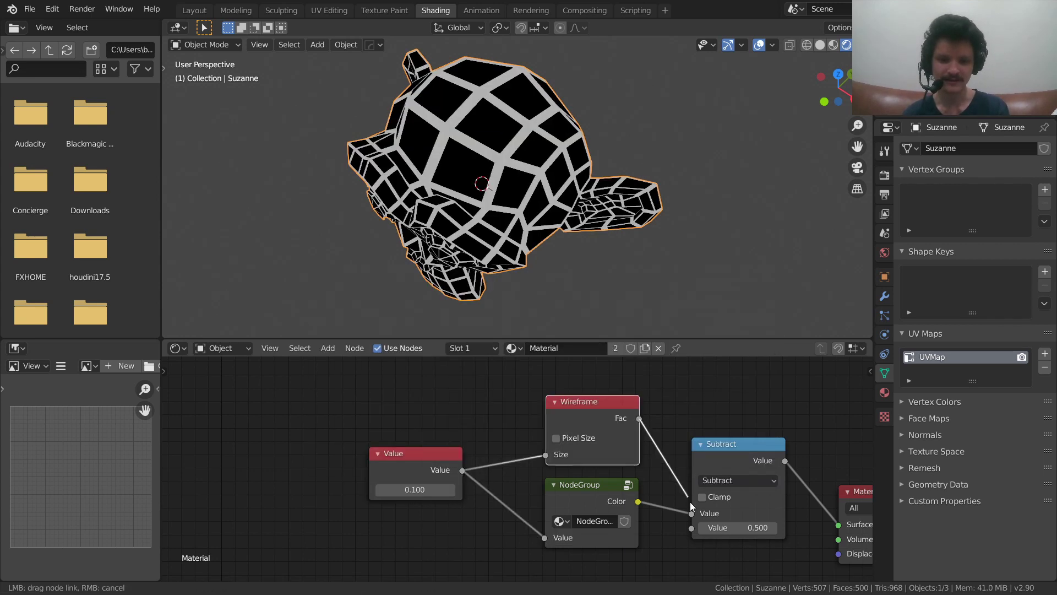
{"action": "left_click_drag", "start_coordinate": [691, 538], "coordinate": [692, 529]}
Swap the Subtract node's inputs and compare both wireframes on the mesh with Value at 0.07 and 0.04.
{"action": "middle_click_drag", "start_coordinate": [451, 489], "coordinate": [503, 485]}
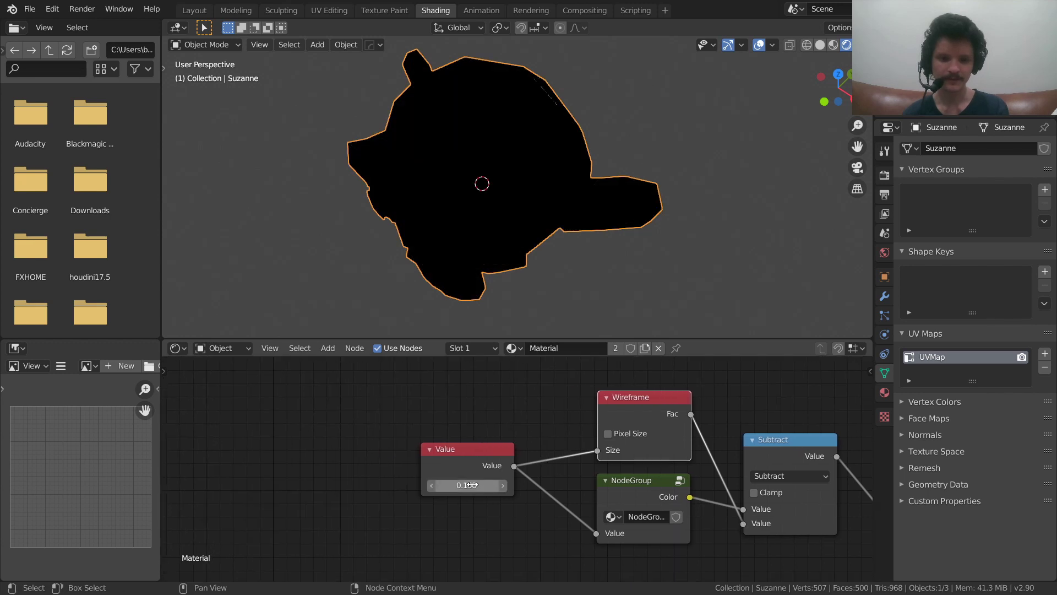
{"action": "left_click", "coordinate": [503, 485]}
{"action": "key", "text": "Home"}
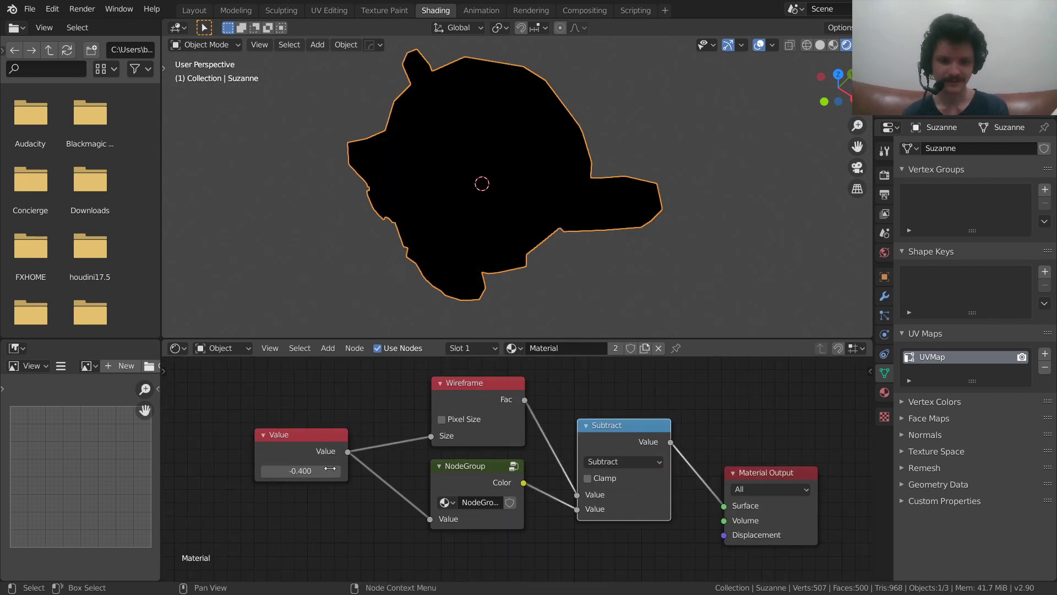
{"action": "mouse_move", "coordinate": [301, 470]}
{"action": "left_mouse_down"}
{"action": "mouse_move", "coordinate": [331, 471]}
{"action": "mouse_move", "coordinate": [302, 471]}
{"action": "left_mouse_up"}
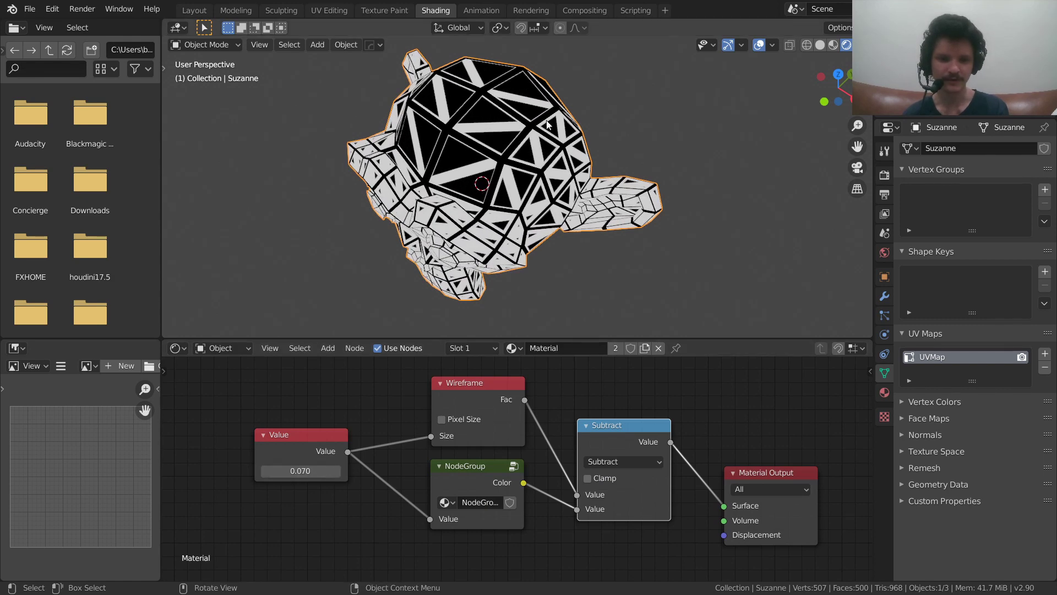
{"action": "scroll", "coordinate": [505, 167], "scroll_direction": "up", "scroll_amount": 5}
{"action": "mouse_move", "coordinate": [505, 166]}
{"action": "middle_mouse_down"}
{"action": "mouse_move", "coordinate": [470, 119]}
{"action": "mouse_move", "coordinate": [488, 80]}
{"action": "mouse_move", "coordinate": [503, 159]}
{"action": "middle_mouse_up"}
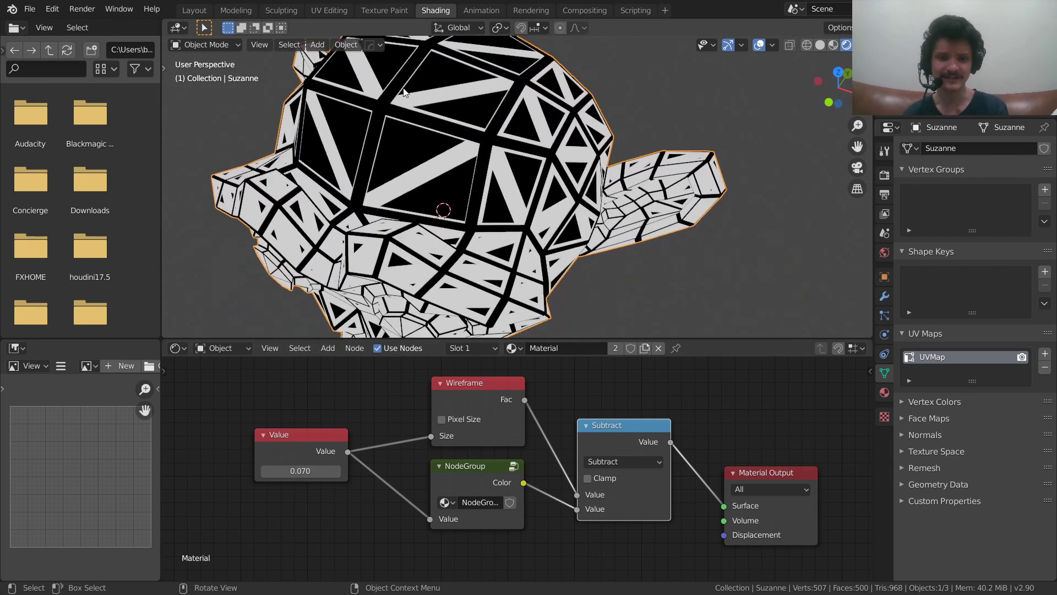
{"action": "mouse_move", "coordinate": [300, 471]}
{"action": "left_mouse_down"}
{"action": "mouse_move", "coordinate": [265, 471]}
{"action": "mouse_move", "coordinate": [342, 471]}
{"action": "mouse_move", "coordinate": [273, 471]}
{"action": "mouse_move", "coordinate": [302, 472]}
{"action": "left_mouse_up"}
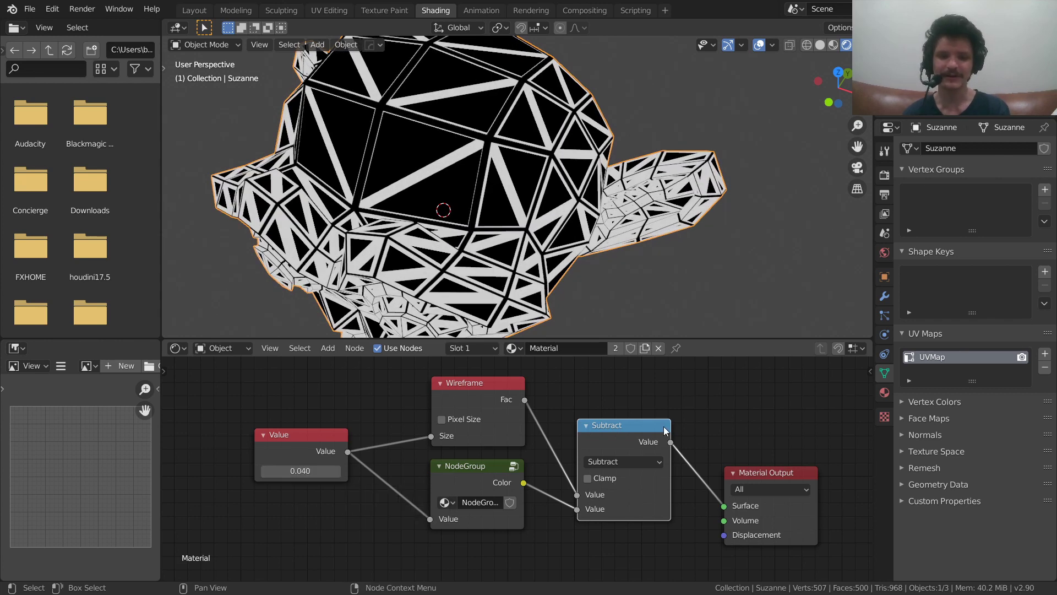
Delete the Subtract, Wireframe and Value nodes.
{"action": "key", "text": "x"}
{"action": "left_click", "coordinate": [475, 389]}
{"action": "key", "text": "x"}
{"action": "left_click", "coordinate": [338, 434]}
{"action": "key", "text": "x"}
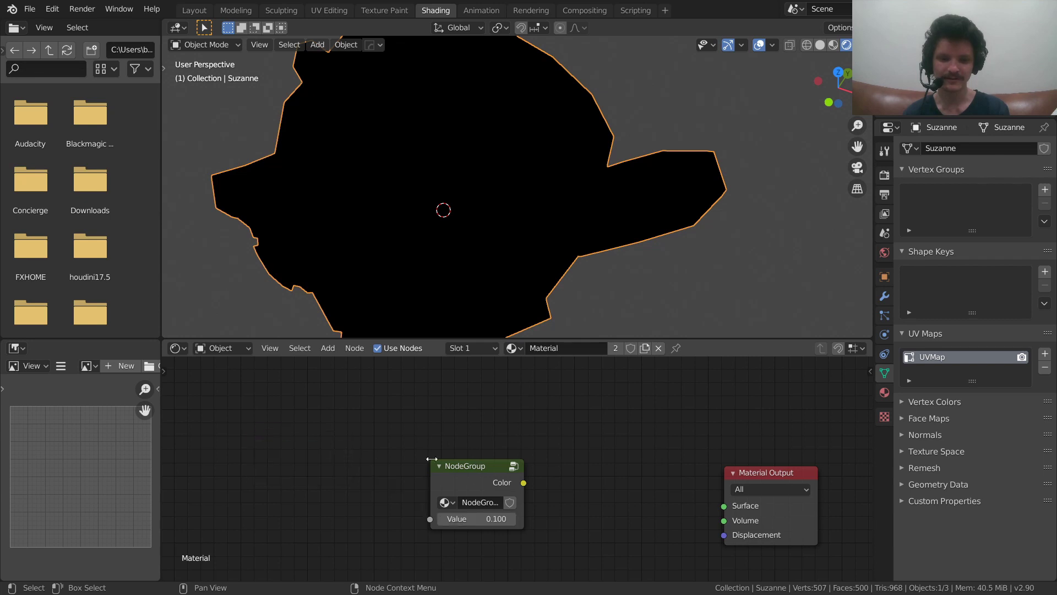
Relink the node group's Color to Material Output's Surface, shift the group toward it, and set its Value to 0.06.
{"action": "left_click_drag", "start_coordinate": [524, 483], "coordinate": [724, 506]}
{"action": "mouse_move", "coordinate": [478, 480]}
{"action": "left_mouse_down"}
{"action": "mouse_move", "coordinate": [532, 482]}
{"action": "mouse_move", "coordinate": [543, 517]}
{"action": "mouse_move", "coordinate": [515, 517]}
{"action": "left_mouse_up"}
Switch the render engine to Cycles and view the whole monkey head with the wireframe material.
{"action": "left_click", "coordinate": [883, 175]}
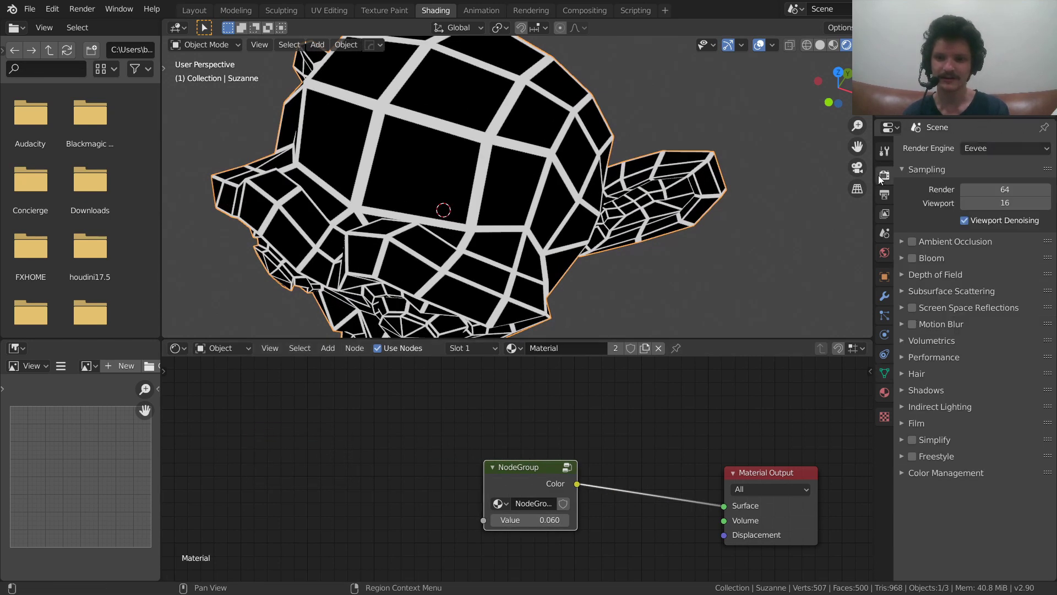
{"action": "left_click", "coordinate": [1026, 149]}
{"action": "left_click", "coordinate": [970, 195]}
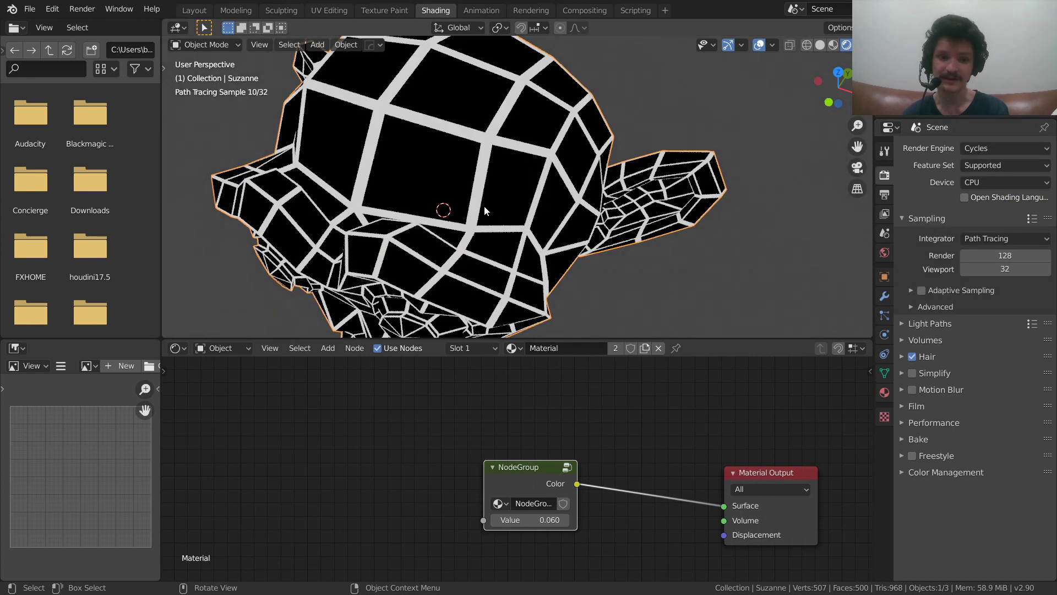
{"action": "scroll", "coordinate": [484, 209], "scroll_direction": "down", "scroll_amount": 5}
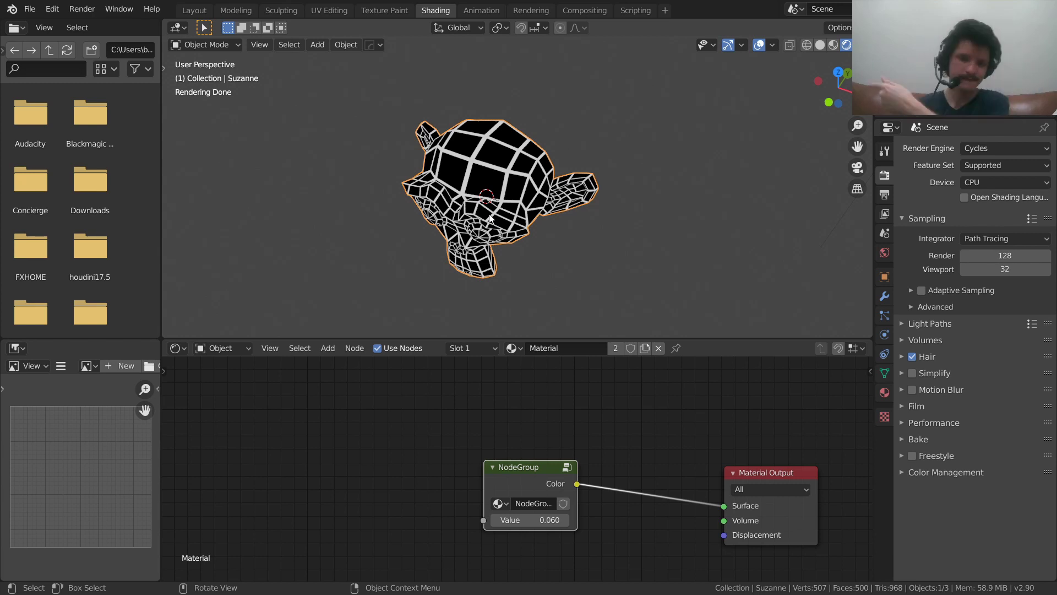
{"action": "key", "text": "ctrl"}
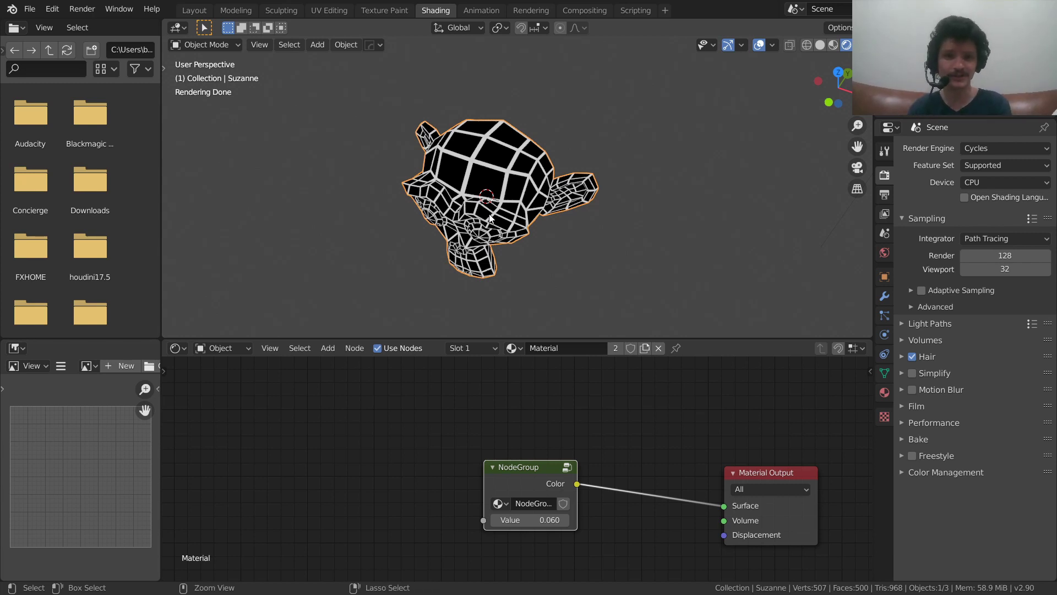